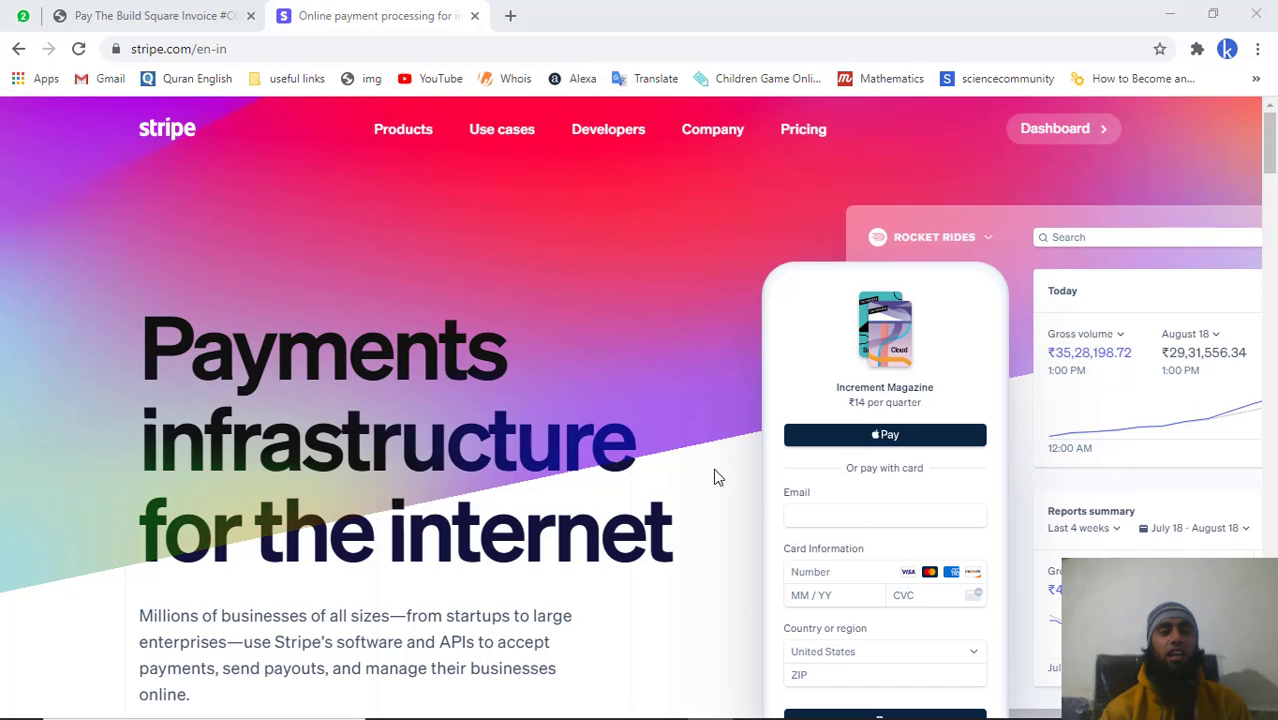
Step: Bring up the payment page for The Build Square's $20.00 invoice
click(163, 16)
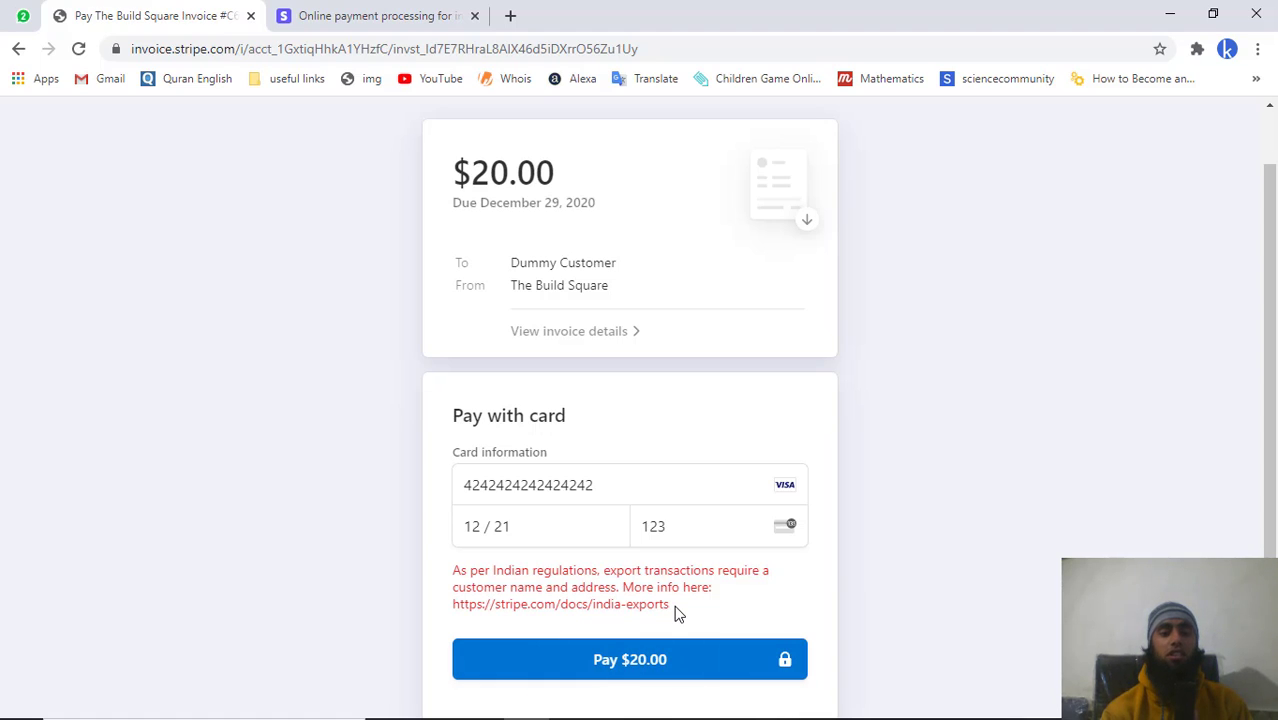
Step: Return to the Stripe India homepage in the 'Online payment processing' tab
click(368, 17)
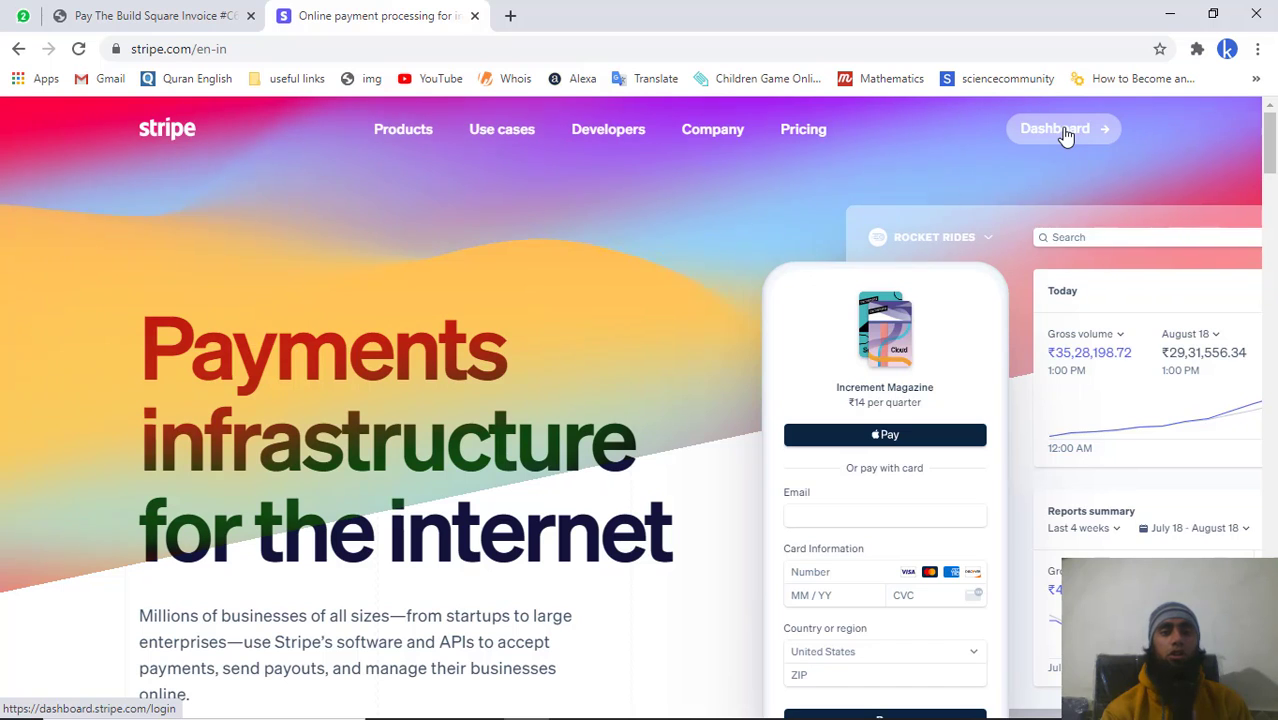
Step: Open the Stripe Dashboard home for Ecomyard Inc. from stripe.com
click(1066, 135)
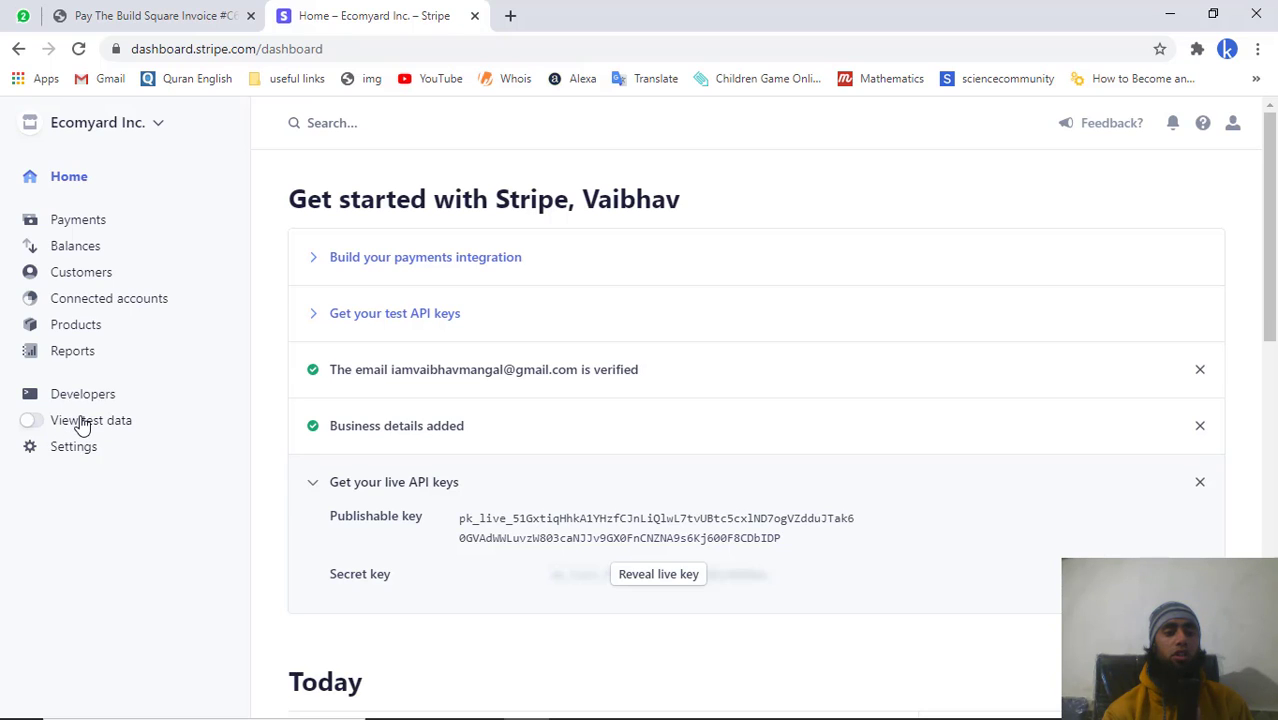
Step: Turn on test data, then search 'invoi' and open the Customers > Invoices list
click(83, 424)
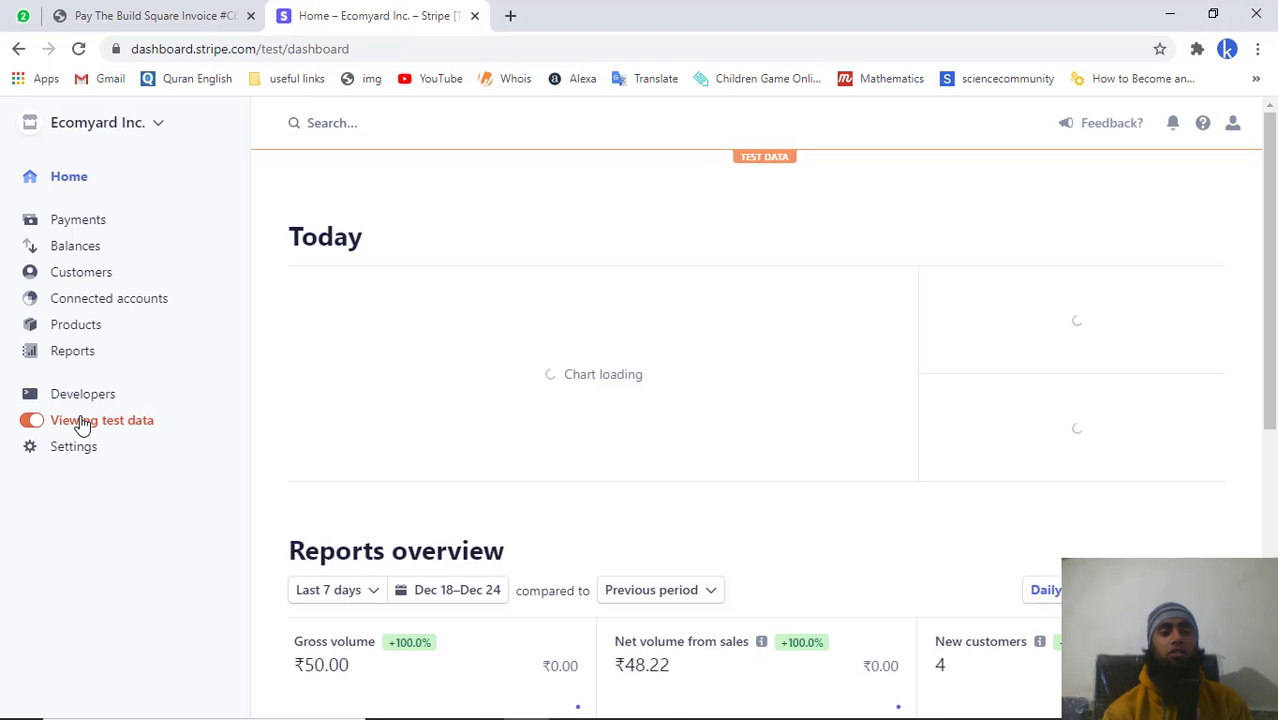
click(565, 322)
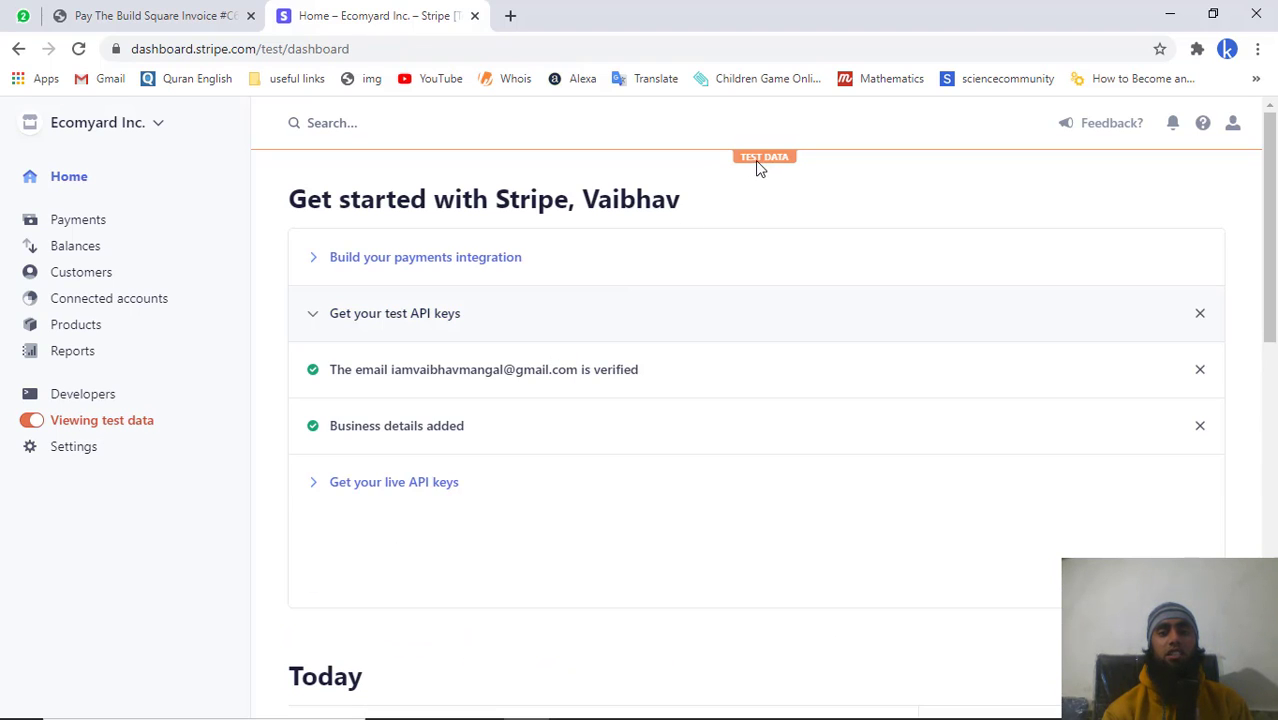
click(428, 112)
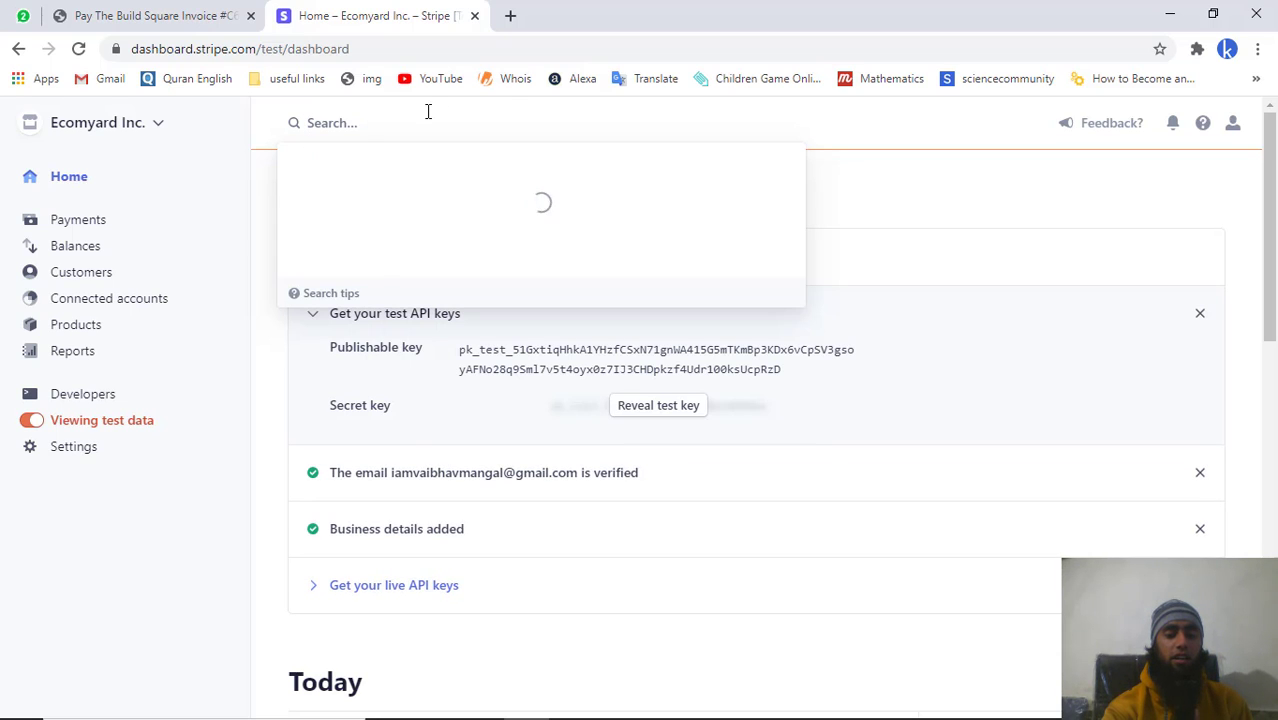
text(in)
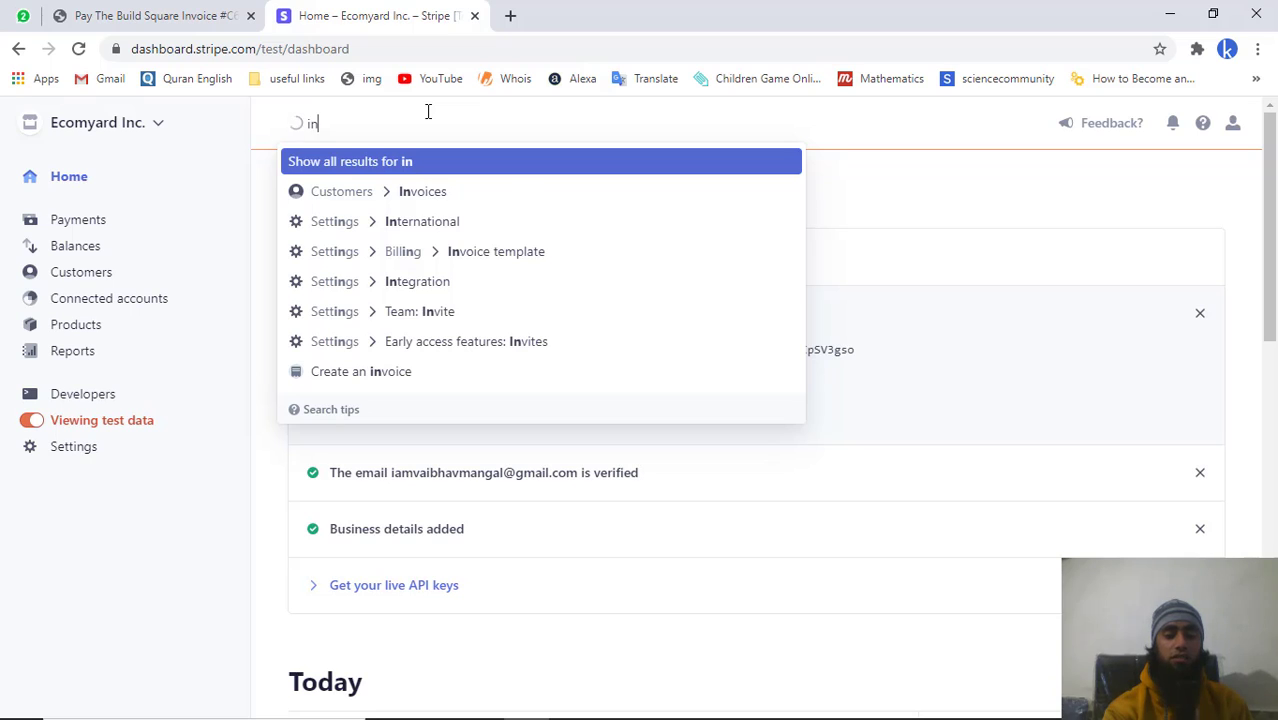
text(voi)
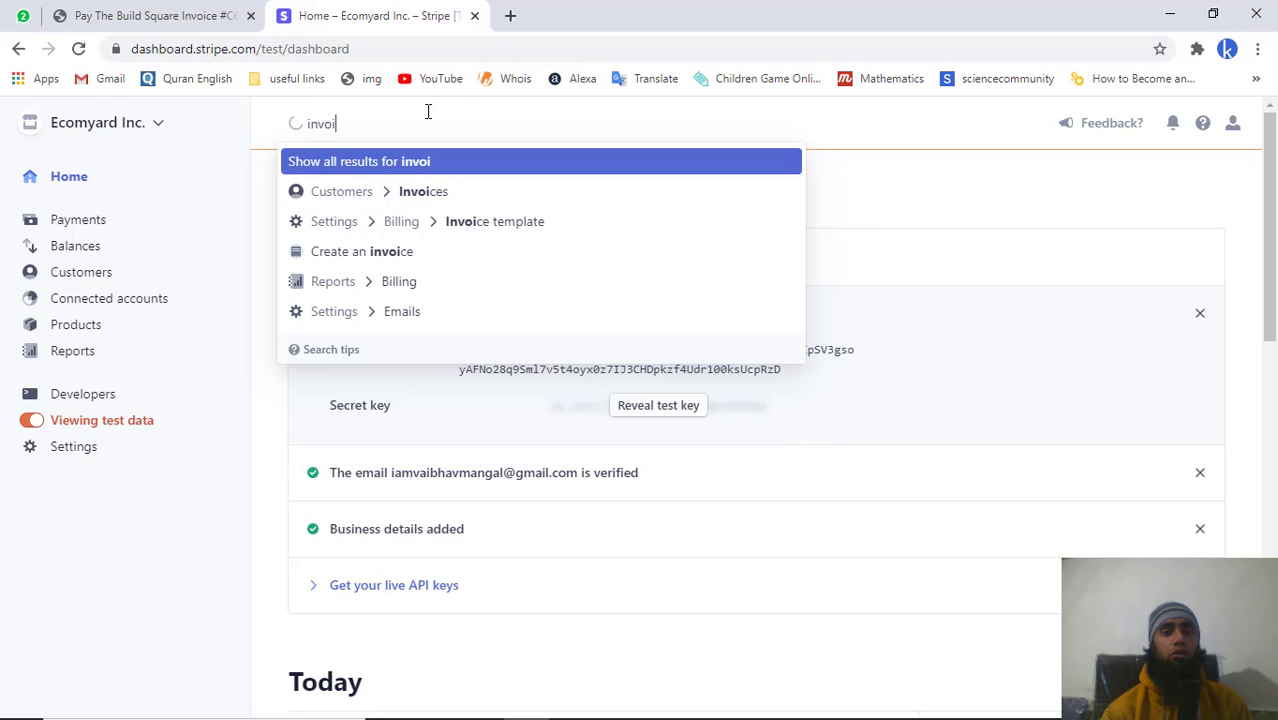
click(432, 194)
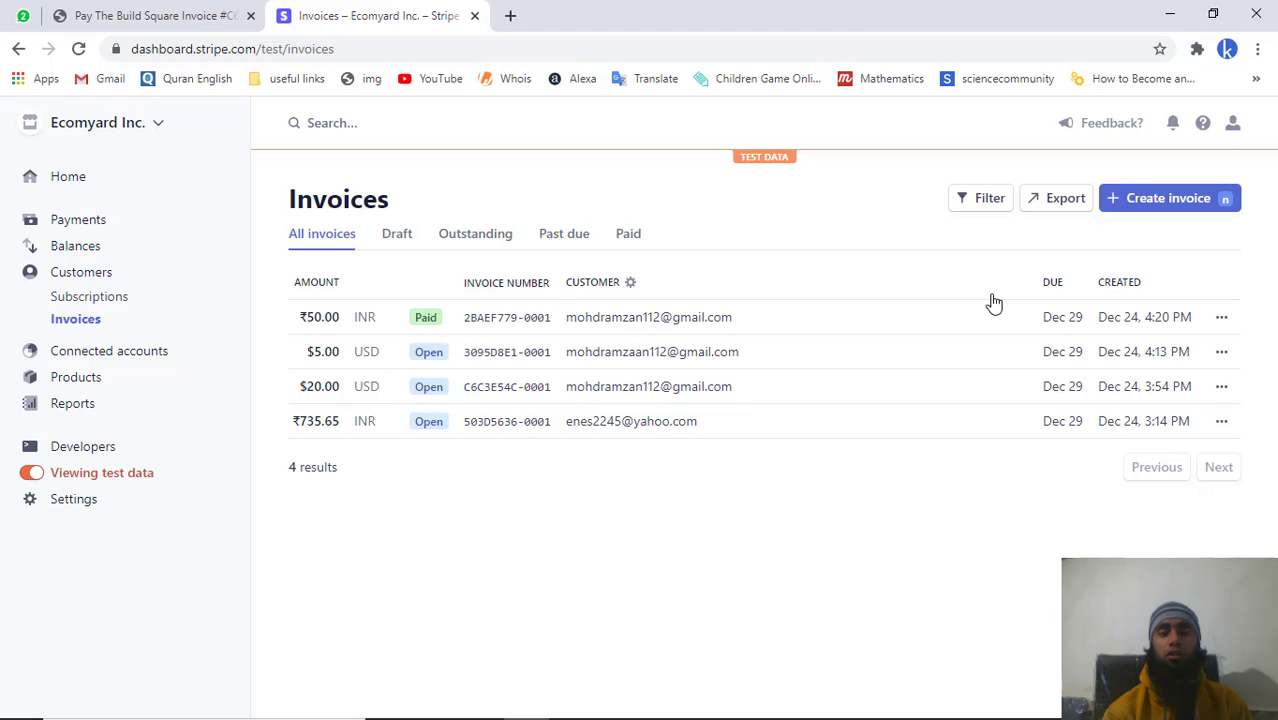
Step: Create a new invoice and replace the Customer field text with 'My Name'
click(1163, 205)
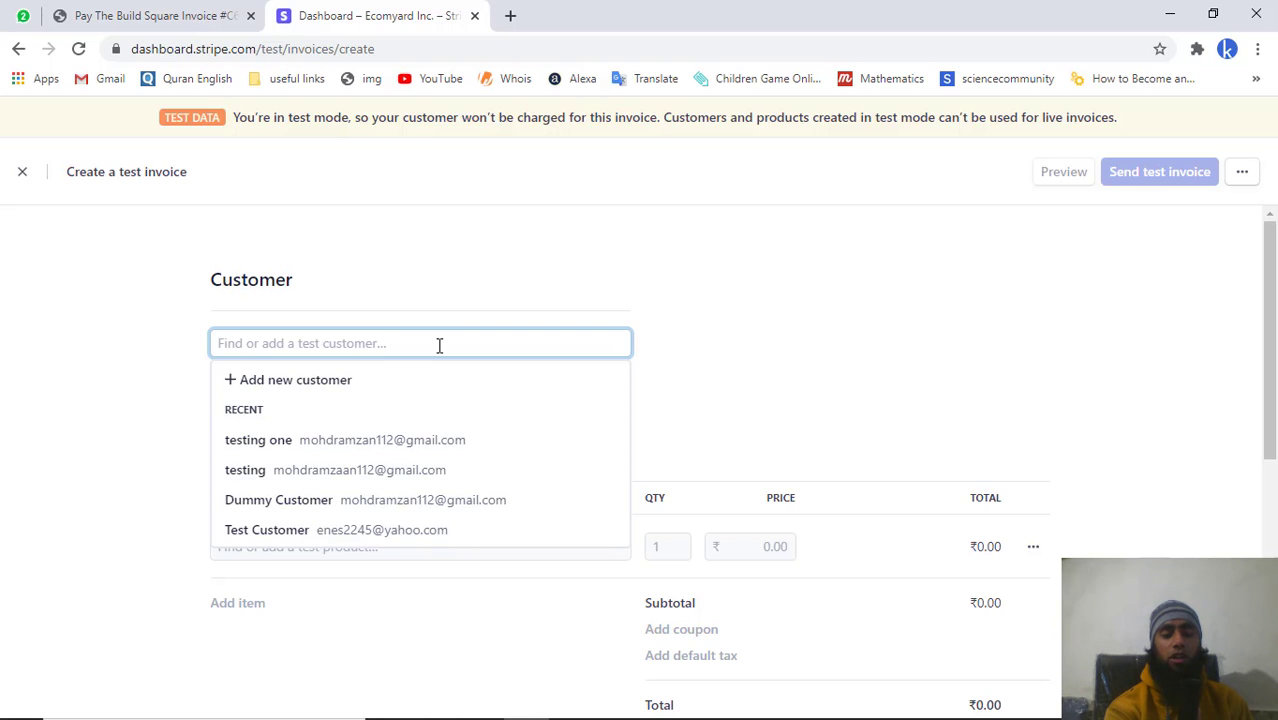
text(Cu)
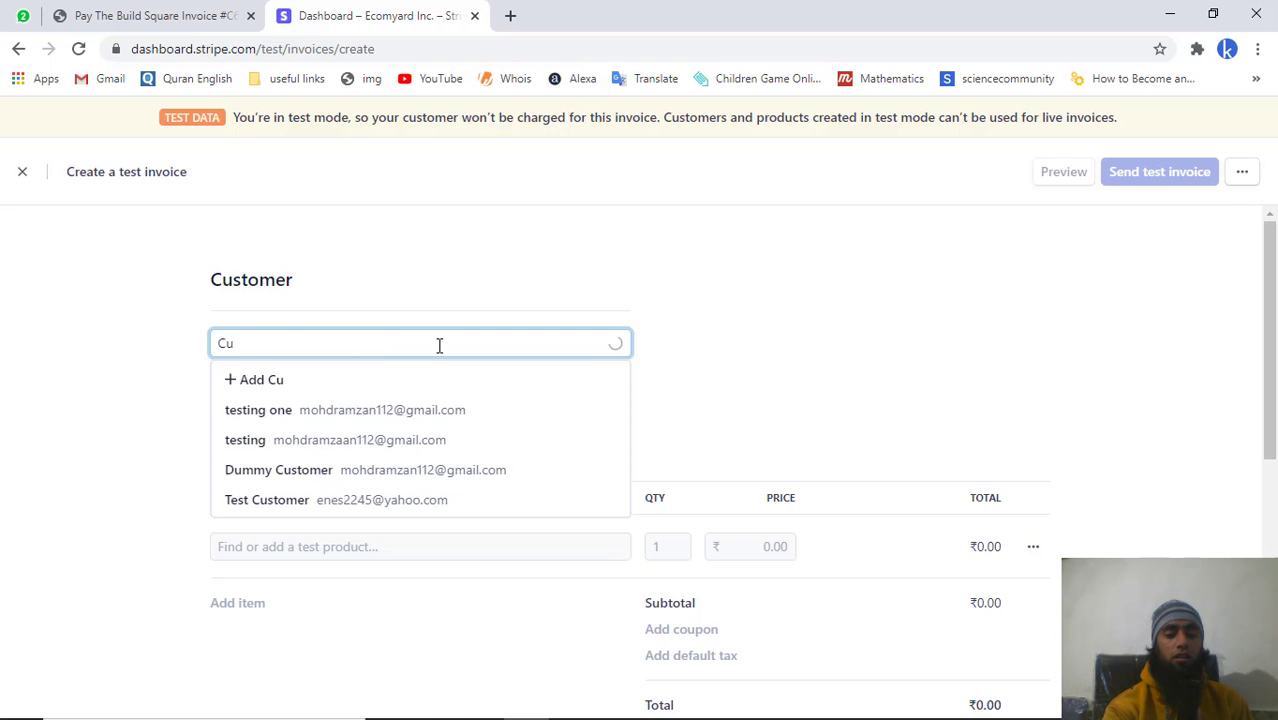
text(sto)
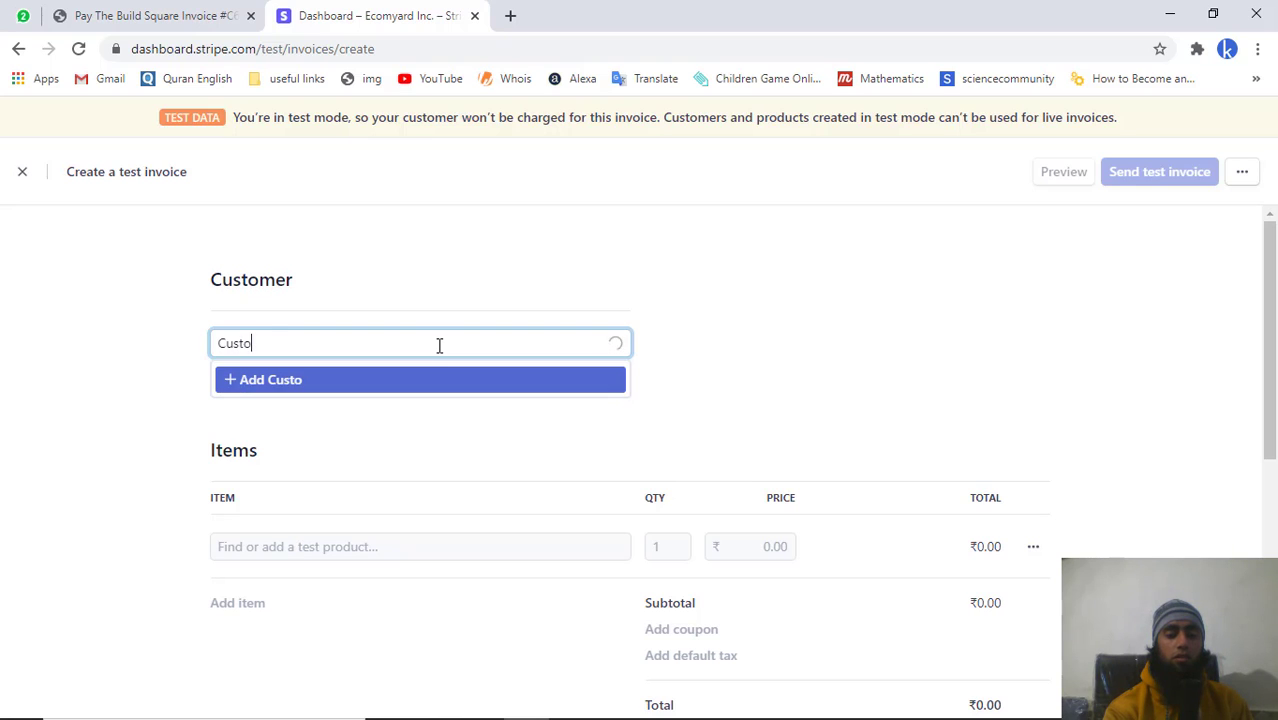
text(mer)
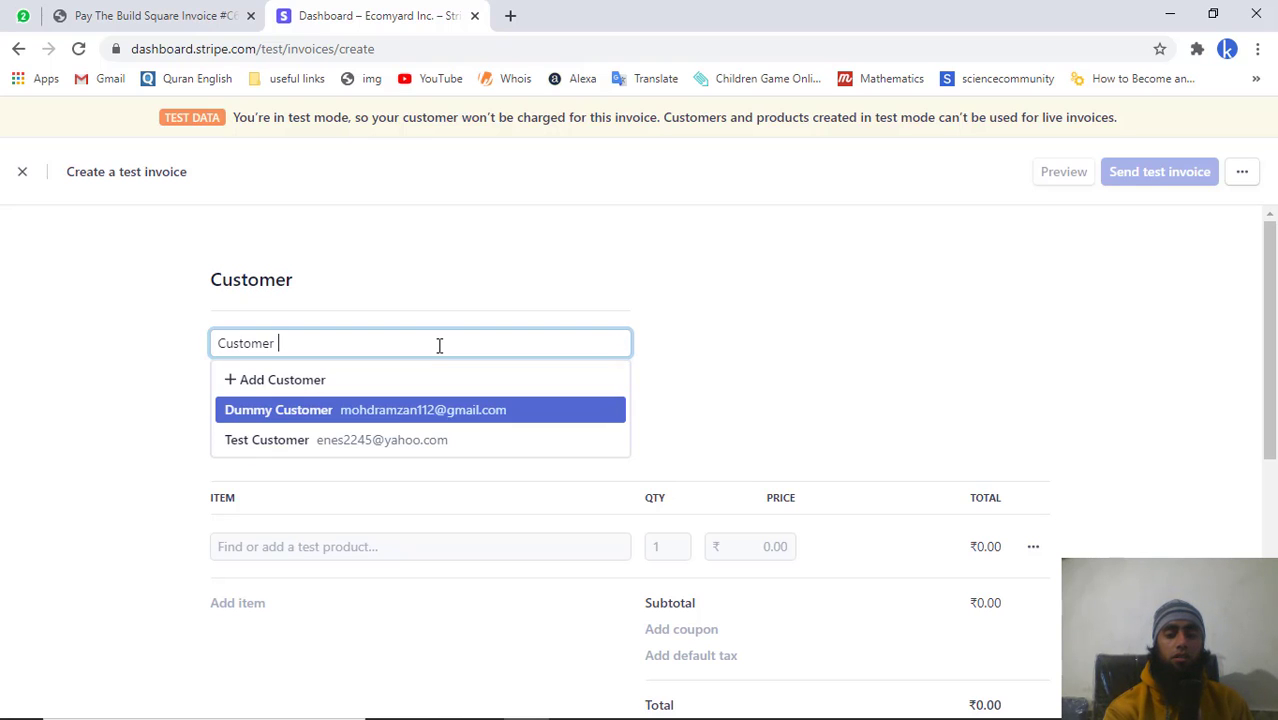
key(ctrl+a)
key(BackSpace)
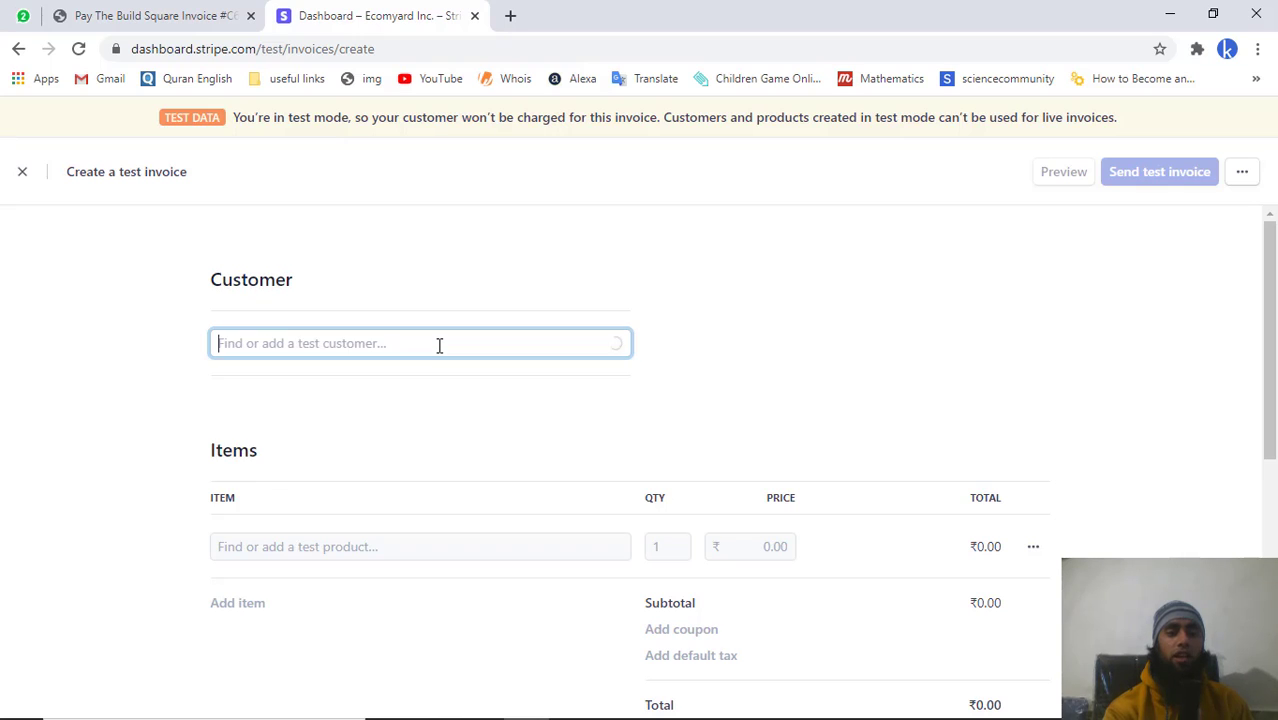
text(My )
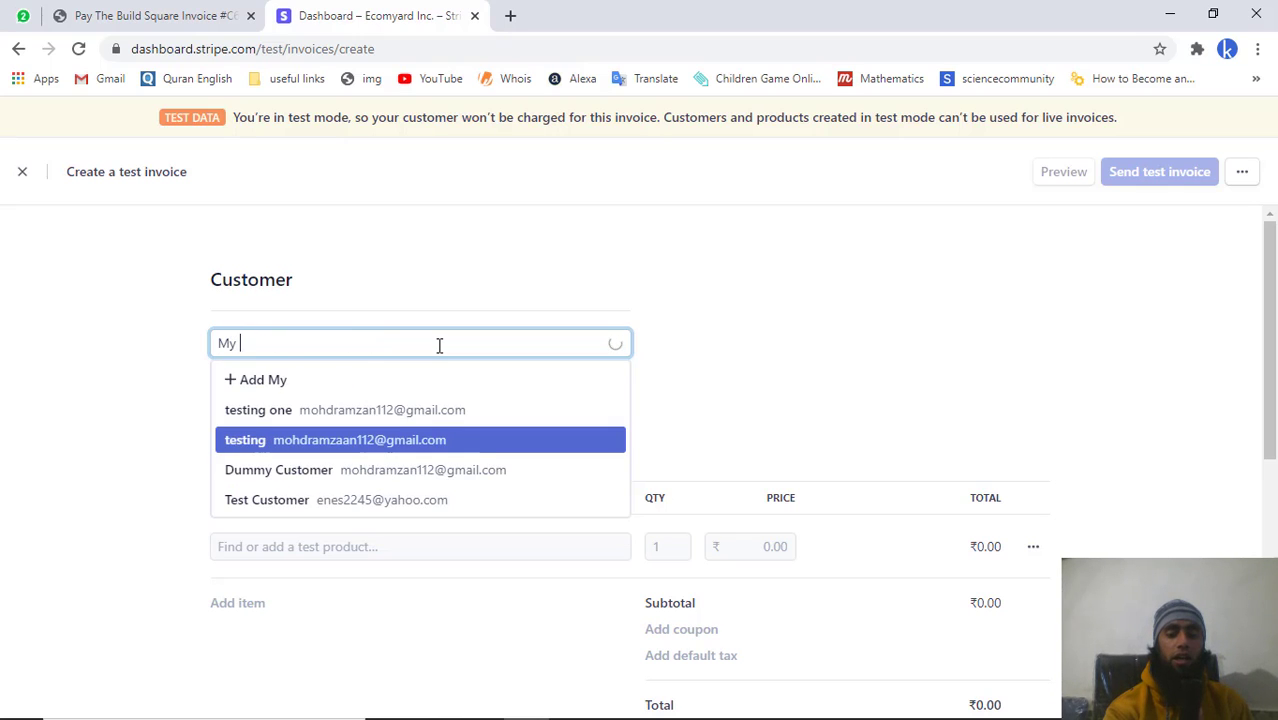
text(Name)
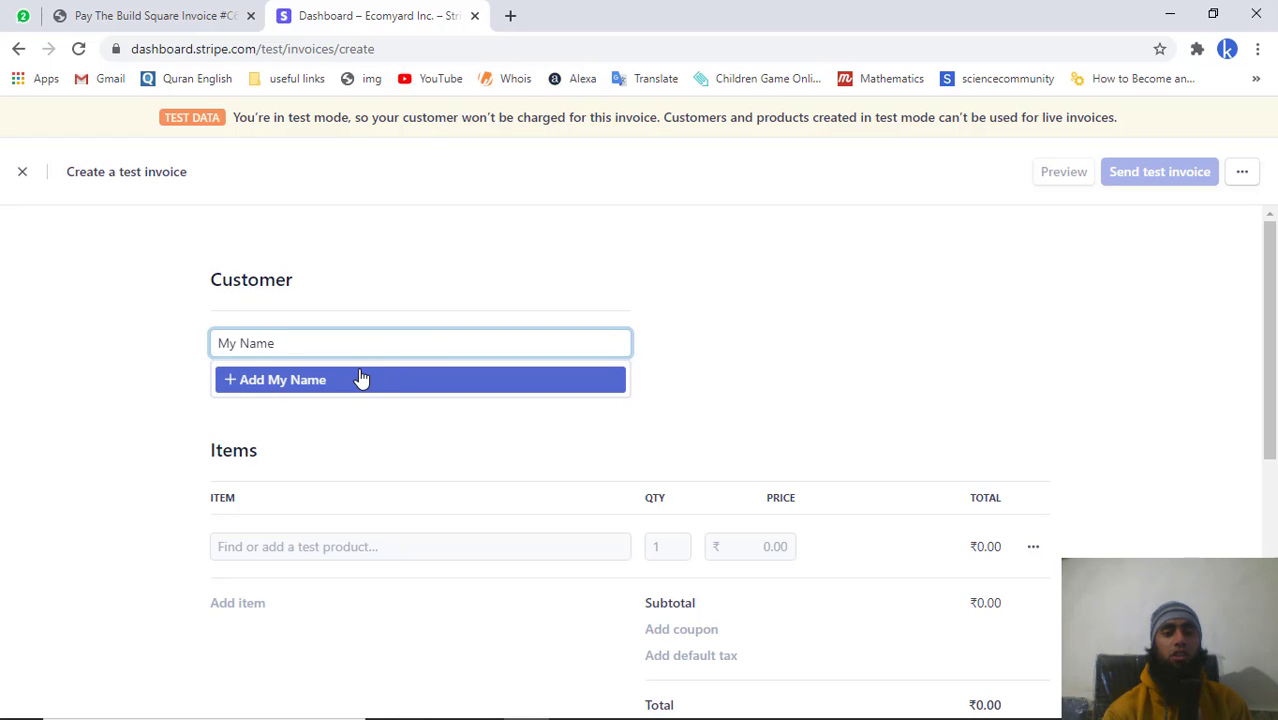
Step: Add 'My Name' as a customer with the saved account email and description 'Digital service'
click(312, 380)
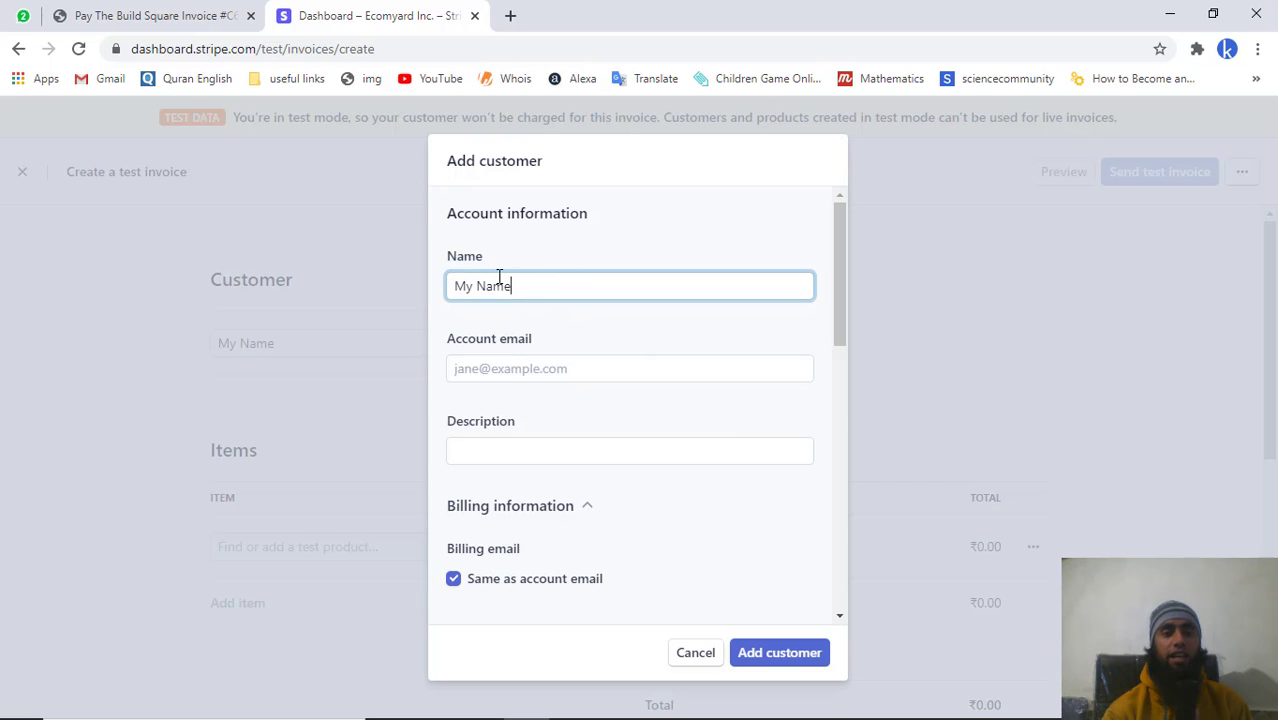
click(542, 366)
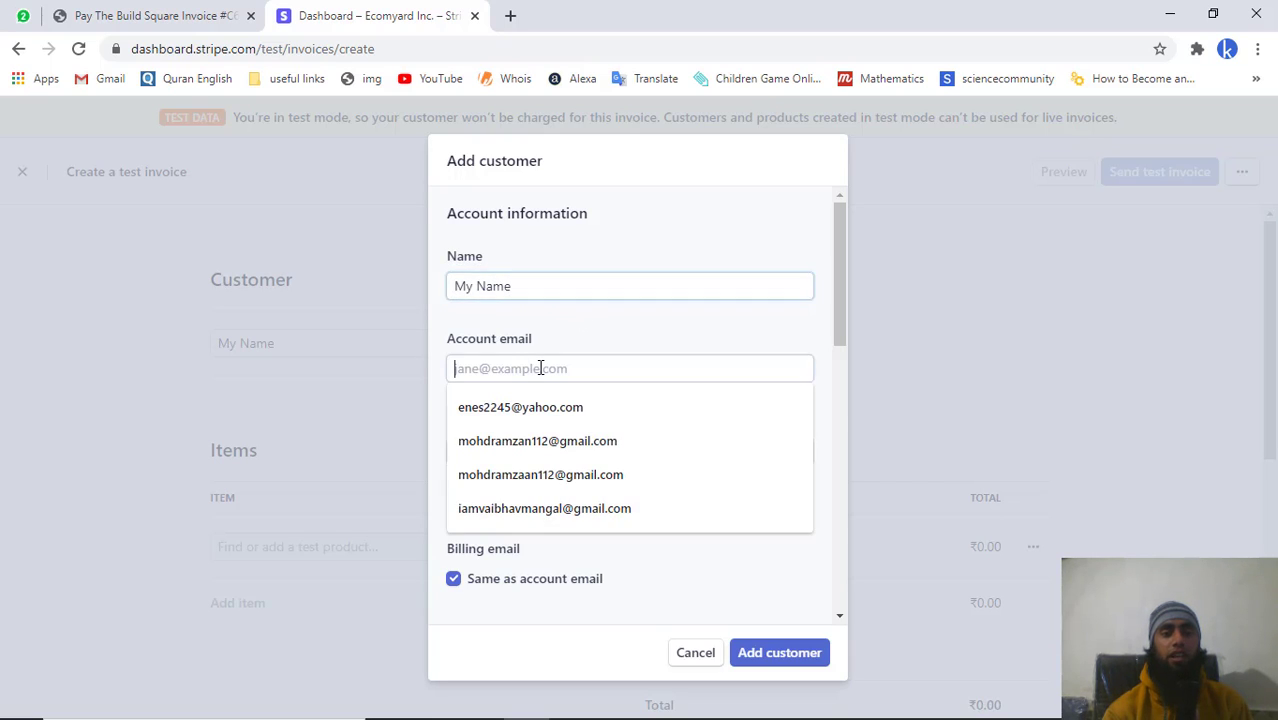
click(530, 470)
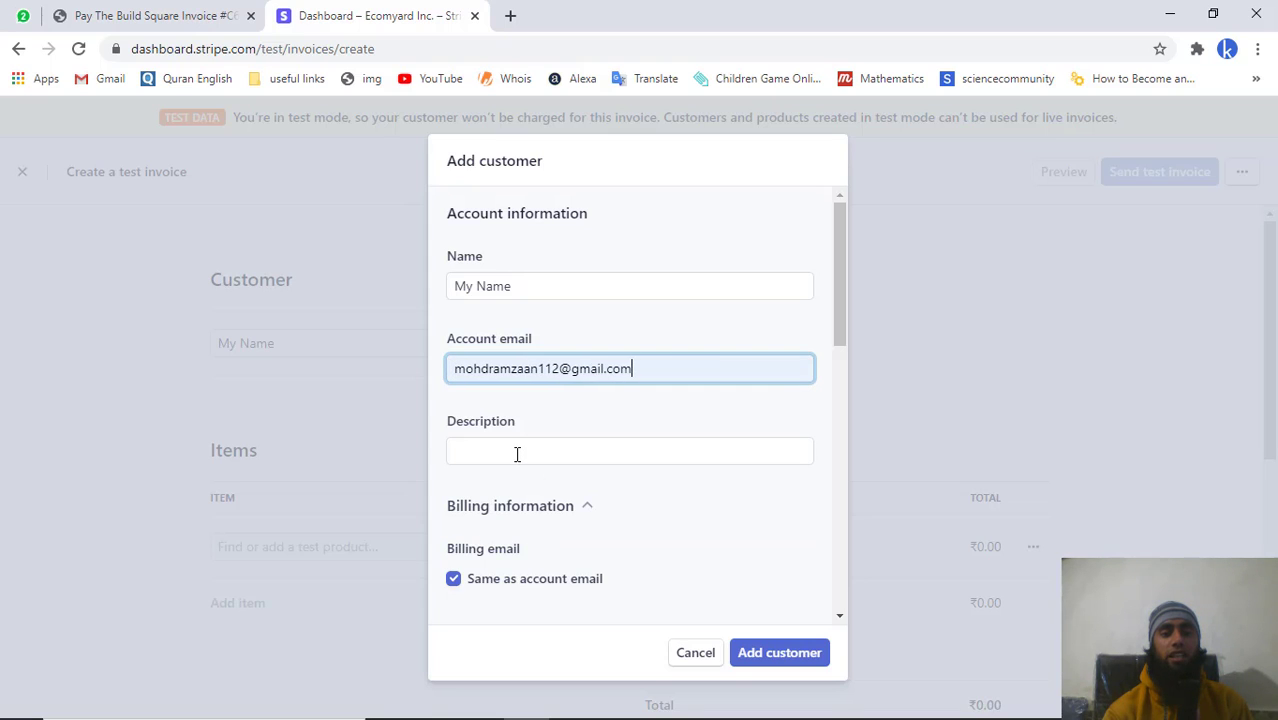
click(517, 454)
click(512, 485)
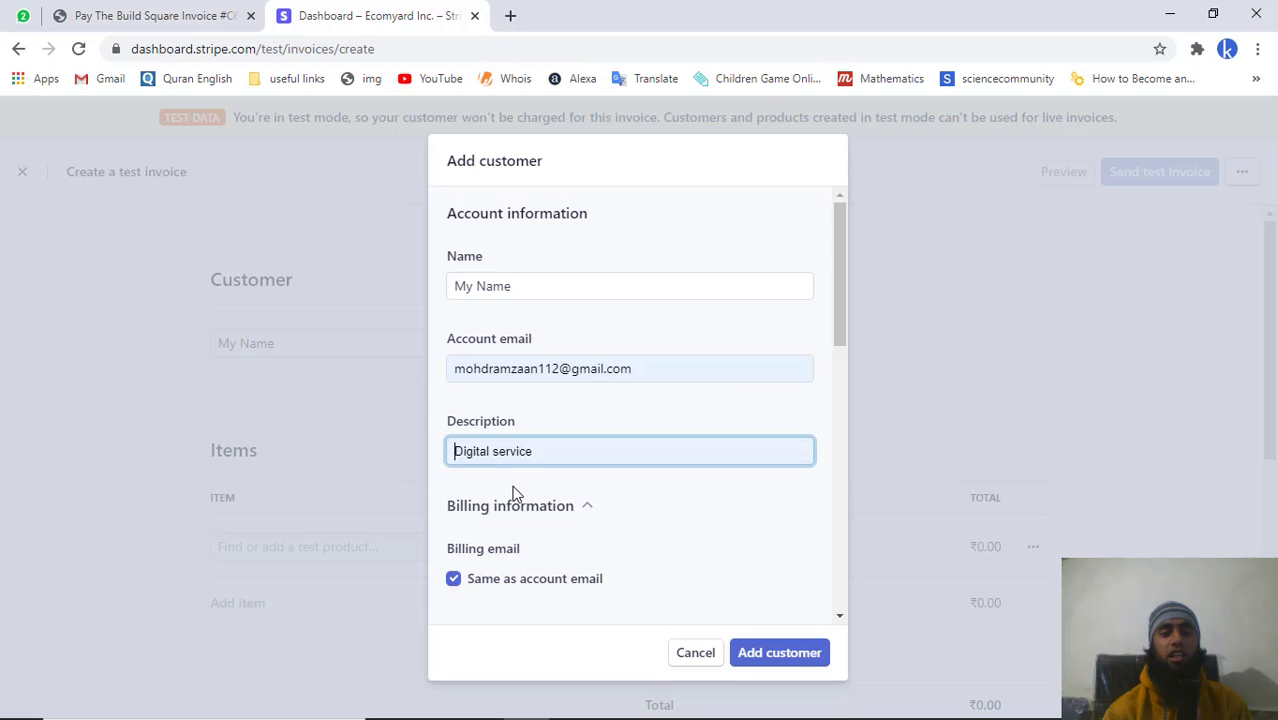
scroll(512, 491, down, 3)
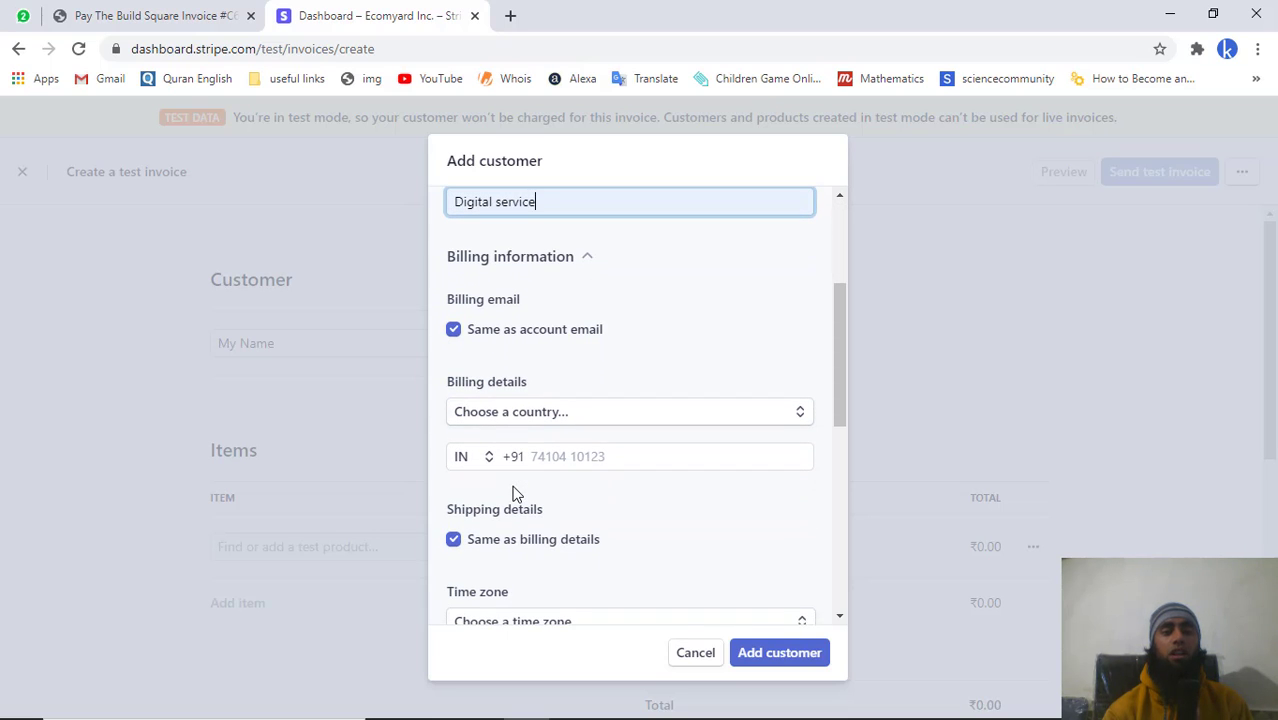
scroll(512, 491, down, 1)
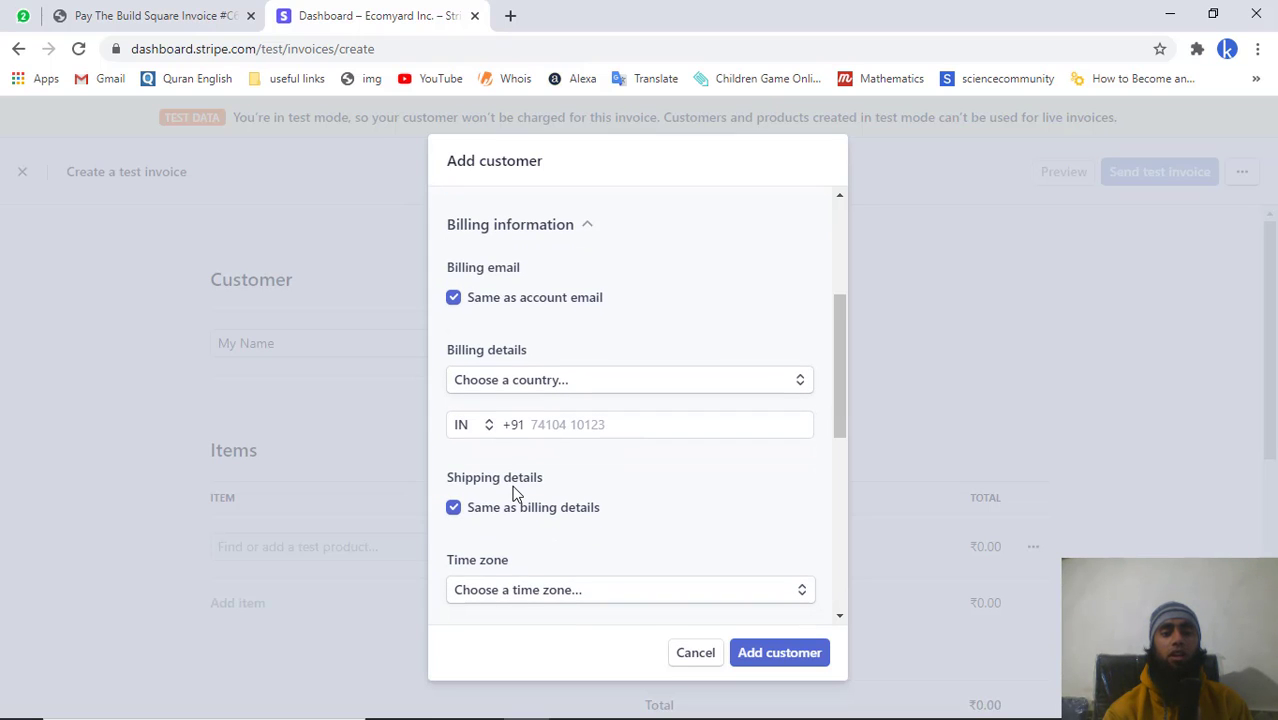
Step: Set the billing country to India and enter both address lines, city and postal code
click(549, 377)
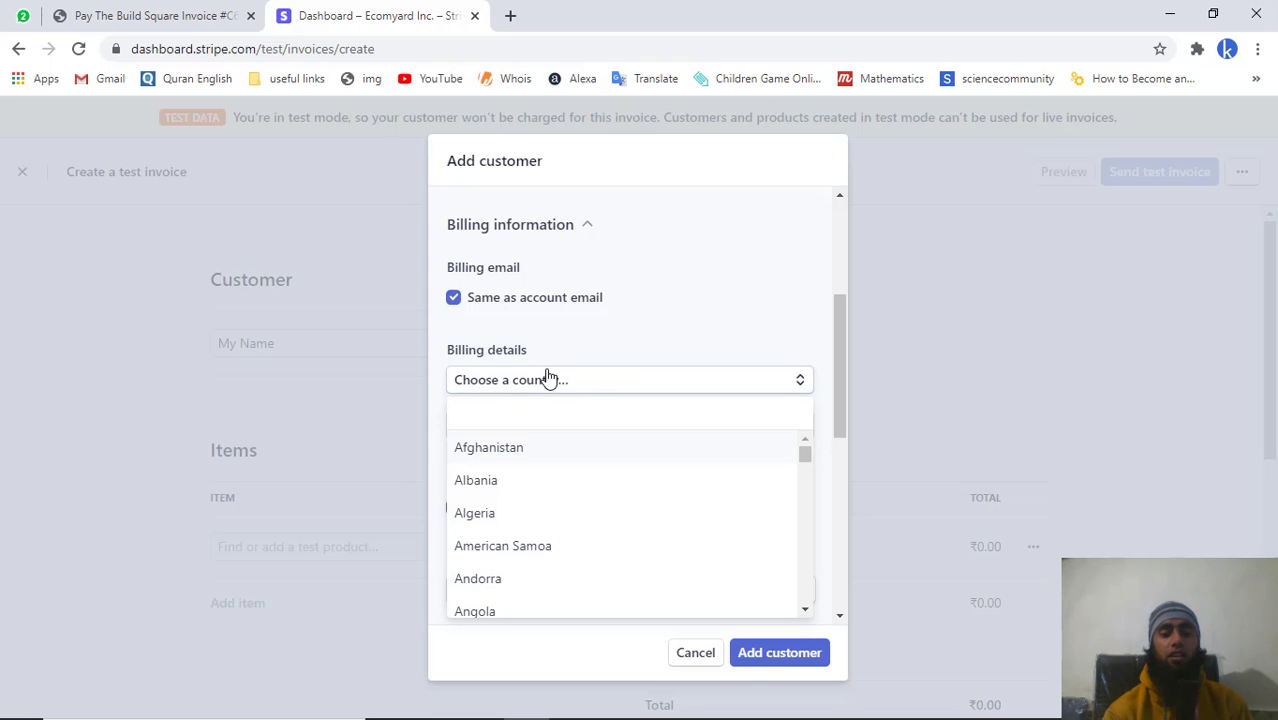
text(indi)
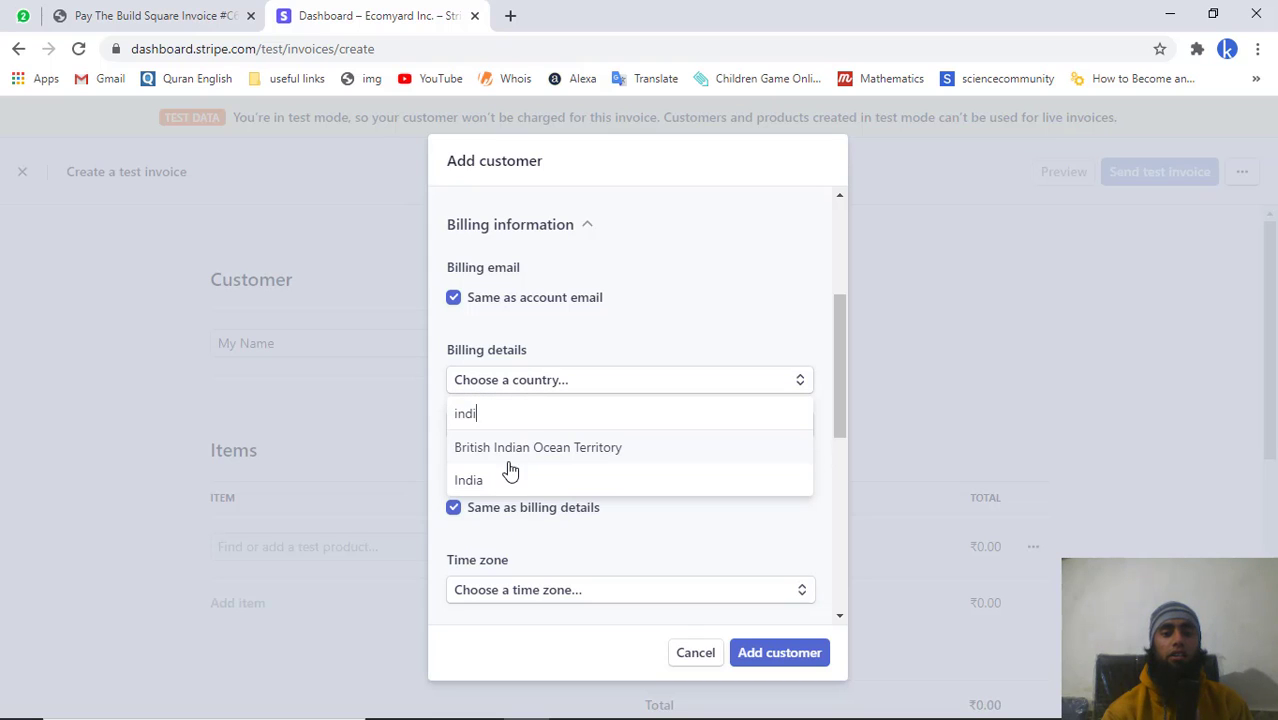
click(506, 484)
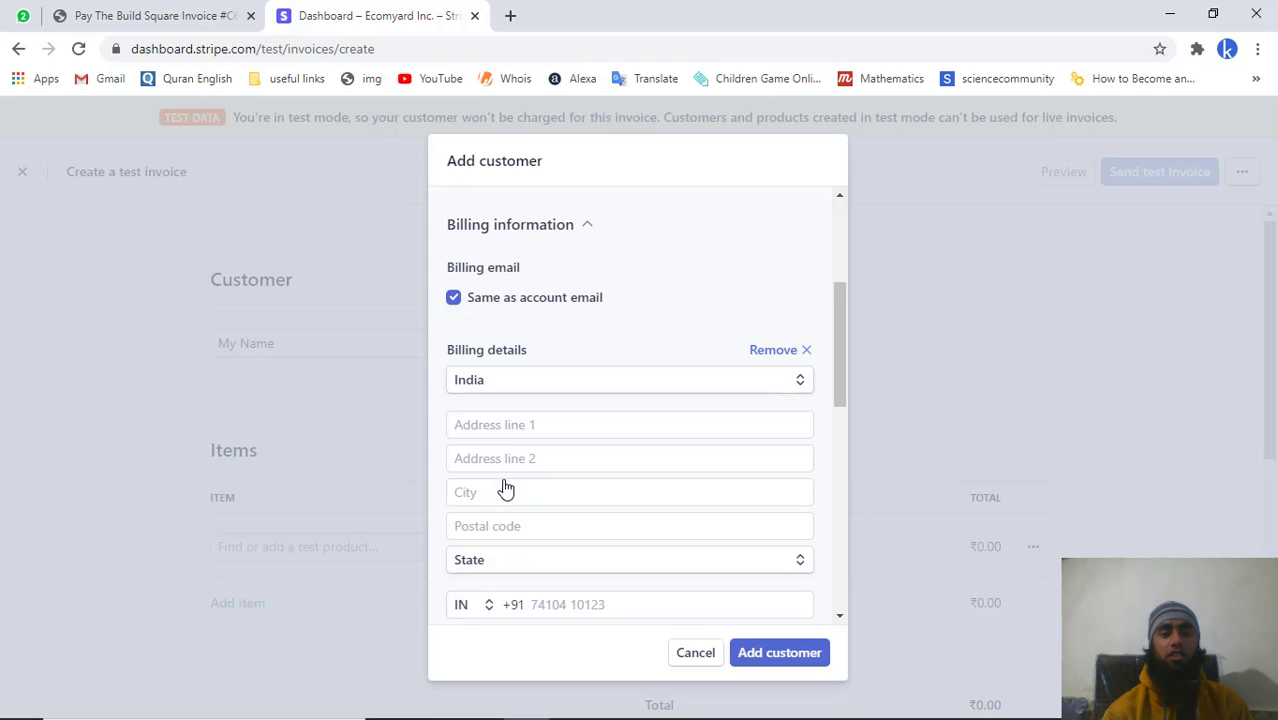
click(507, 425)
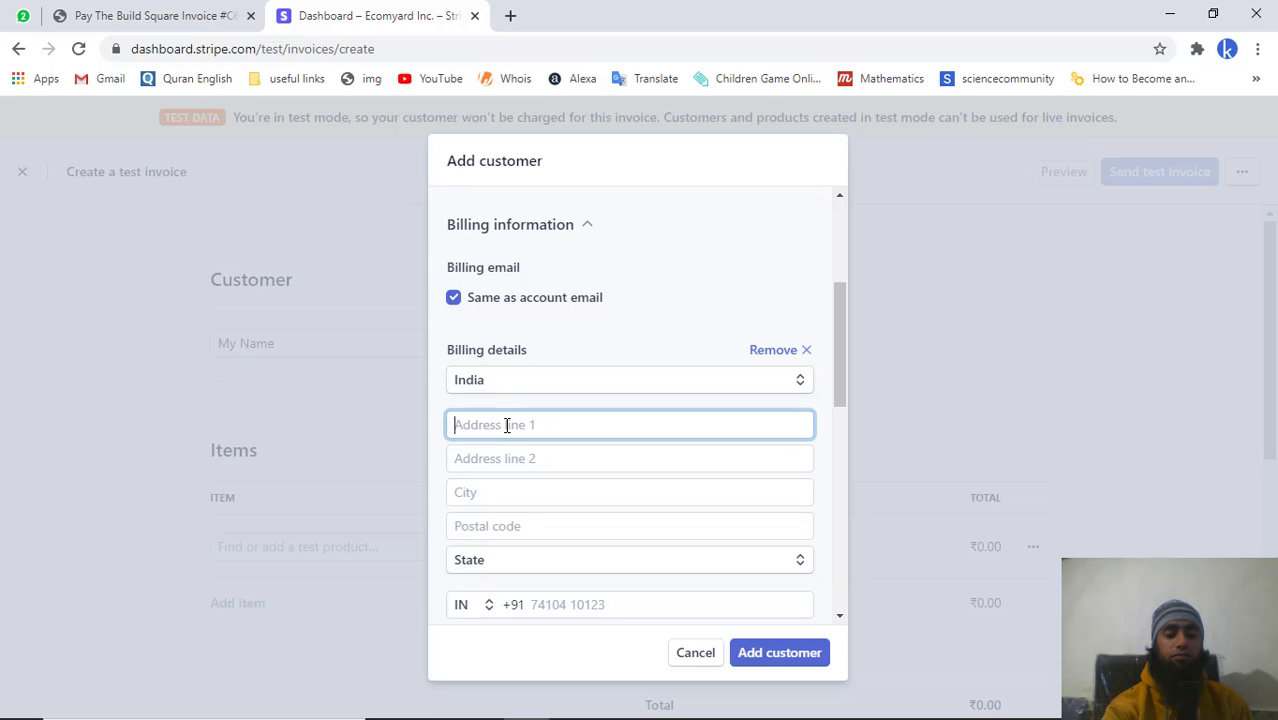
text(doona)
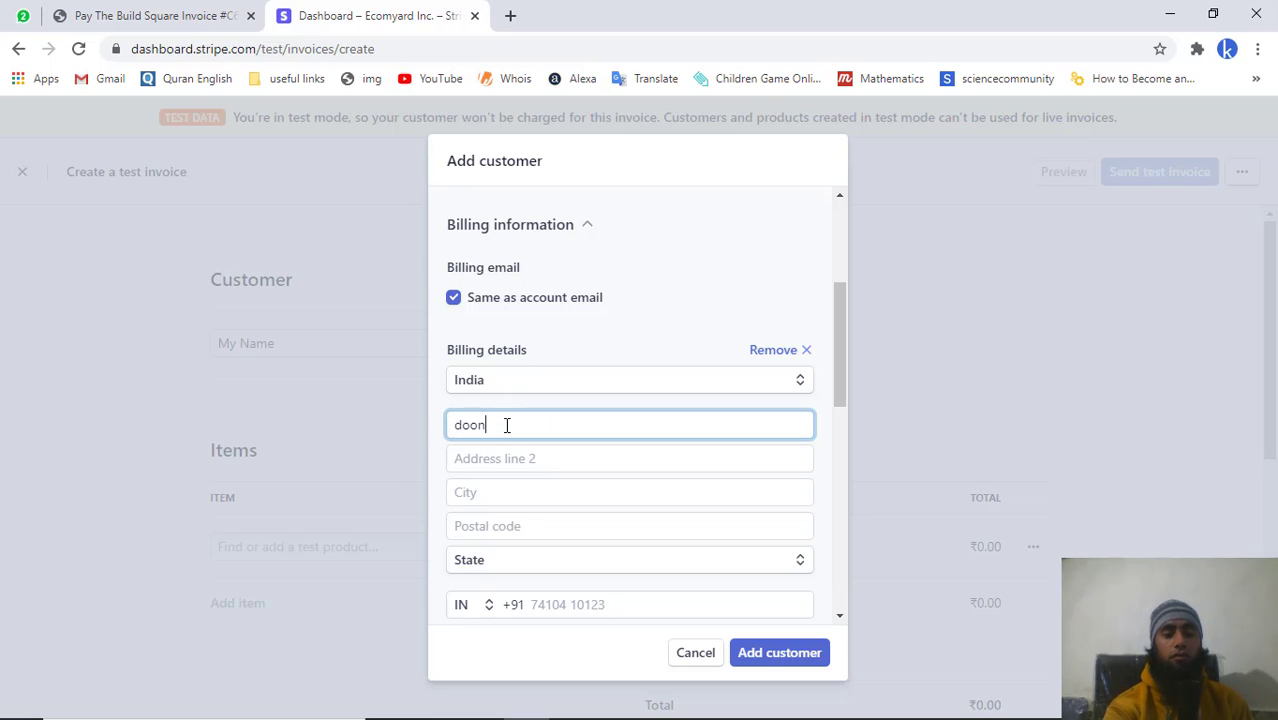
click(499, 459)
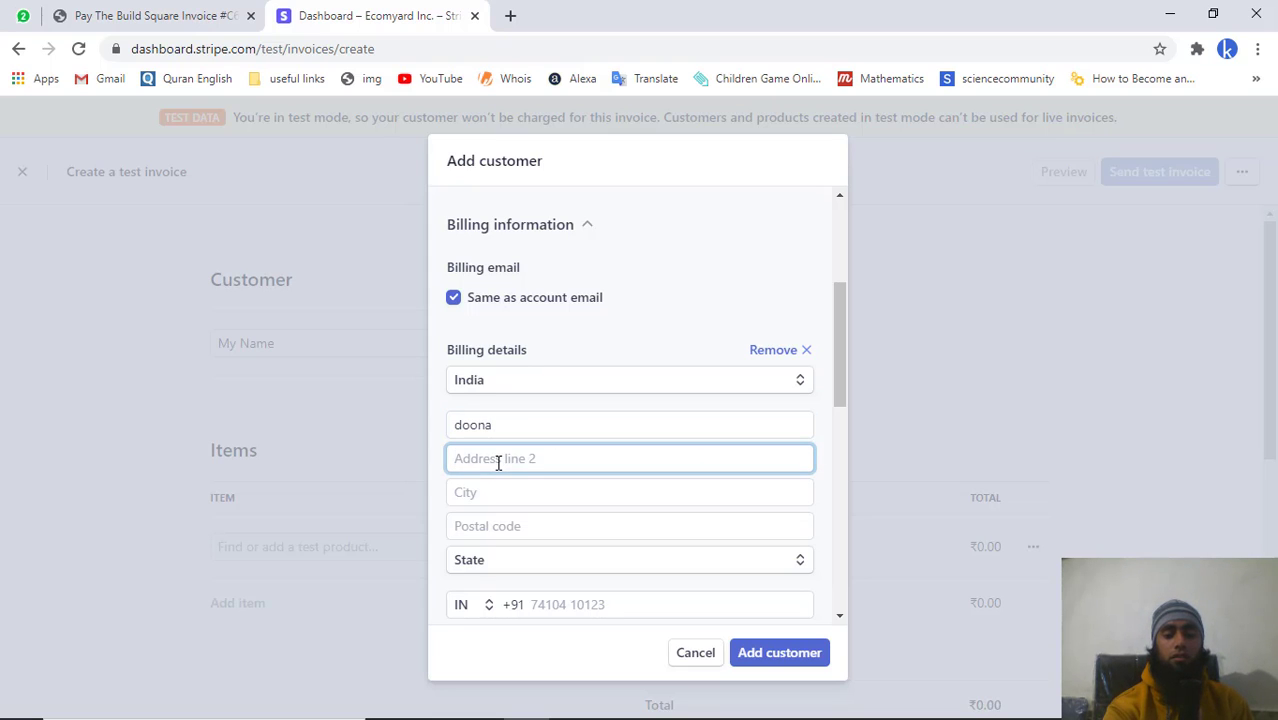
text(raj)
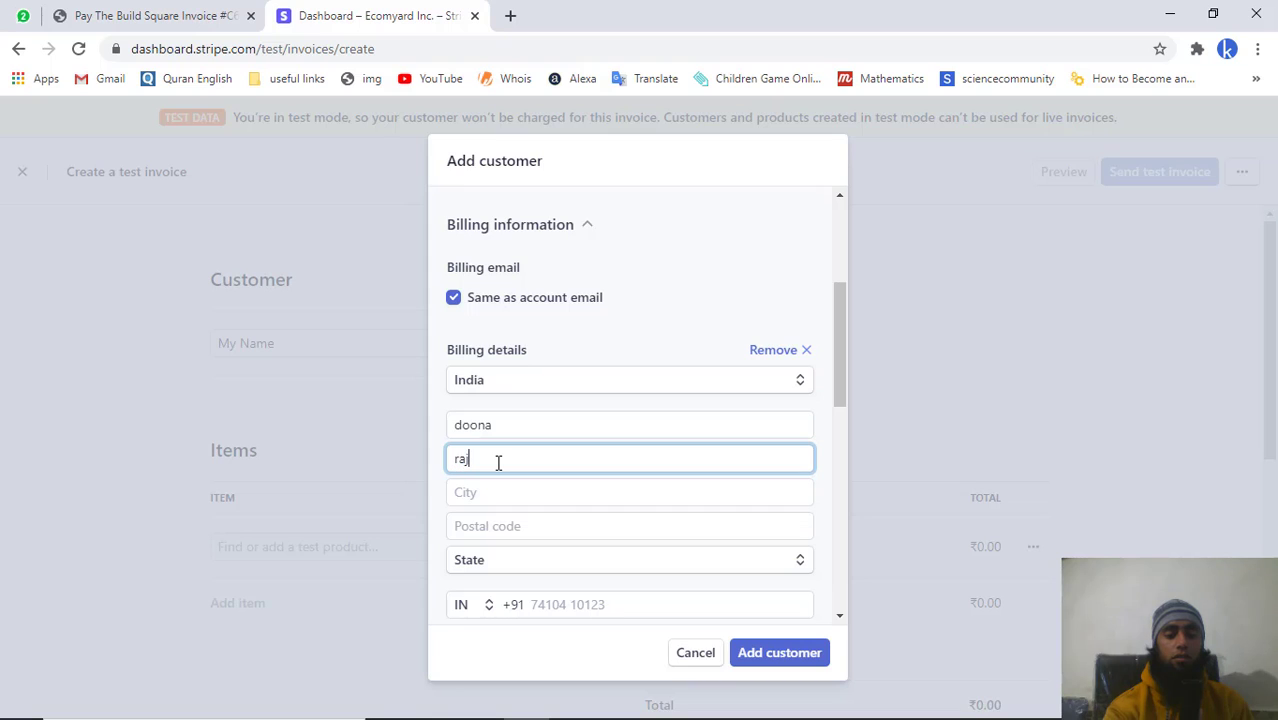
text(ouri)
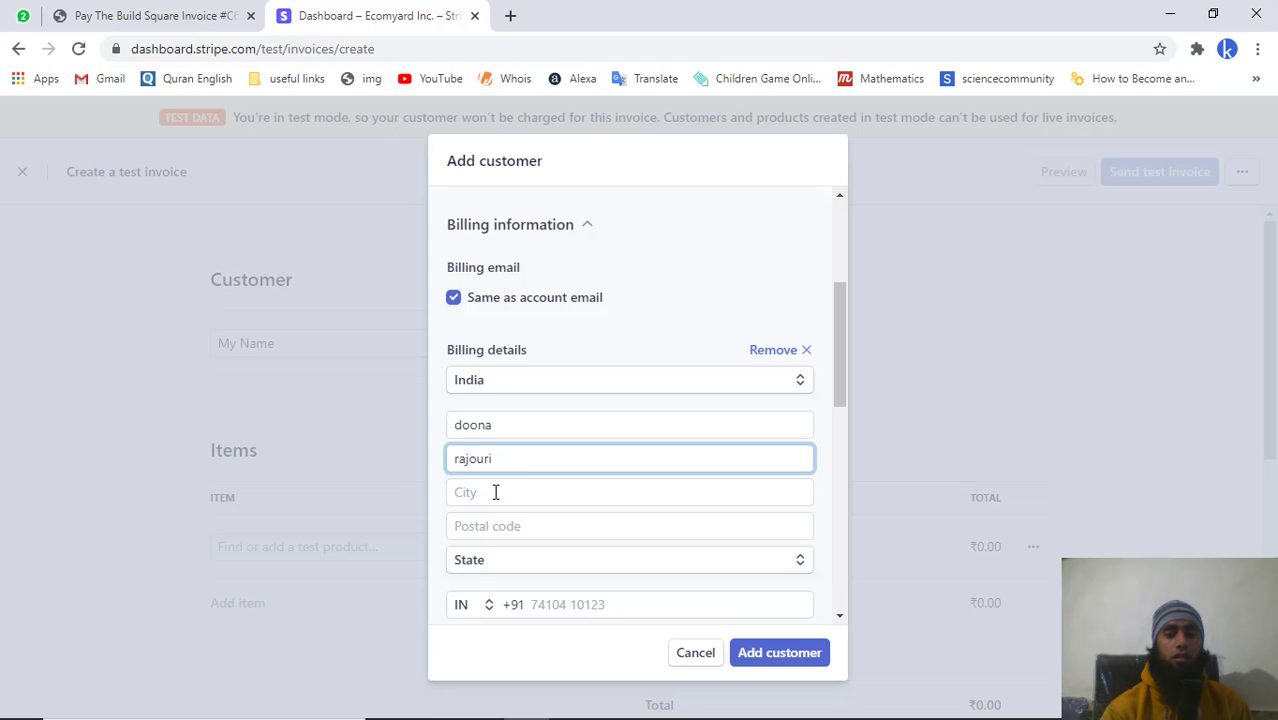
click(495, 492)
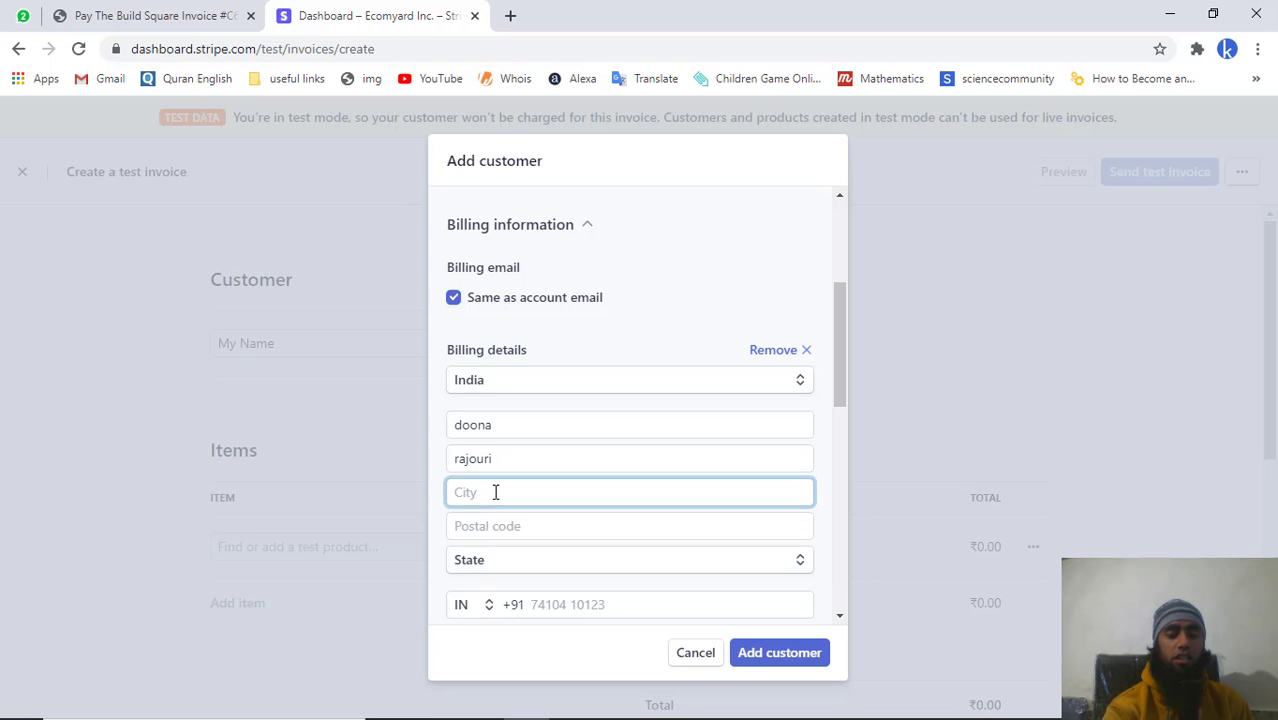
text(rajouri)
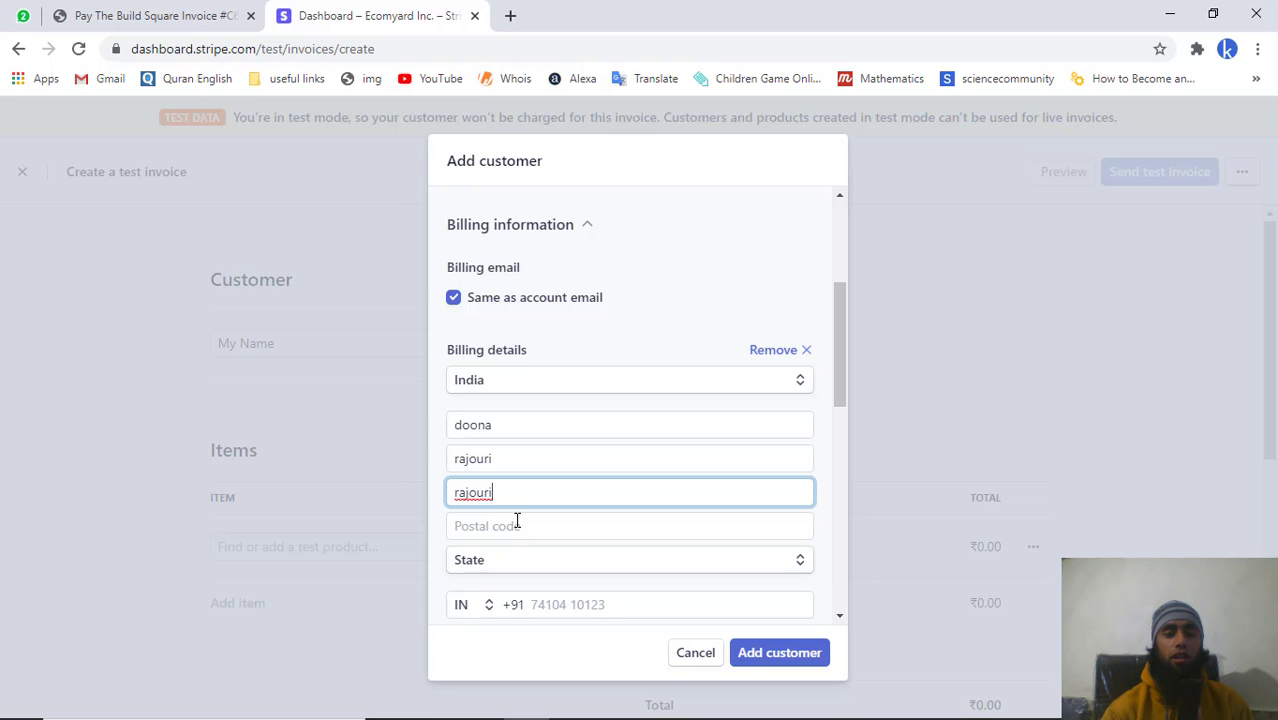
click(517, 523)
text(1)
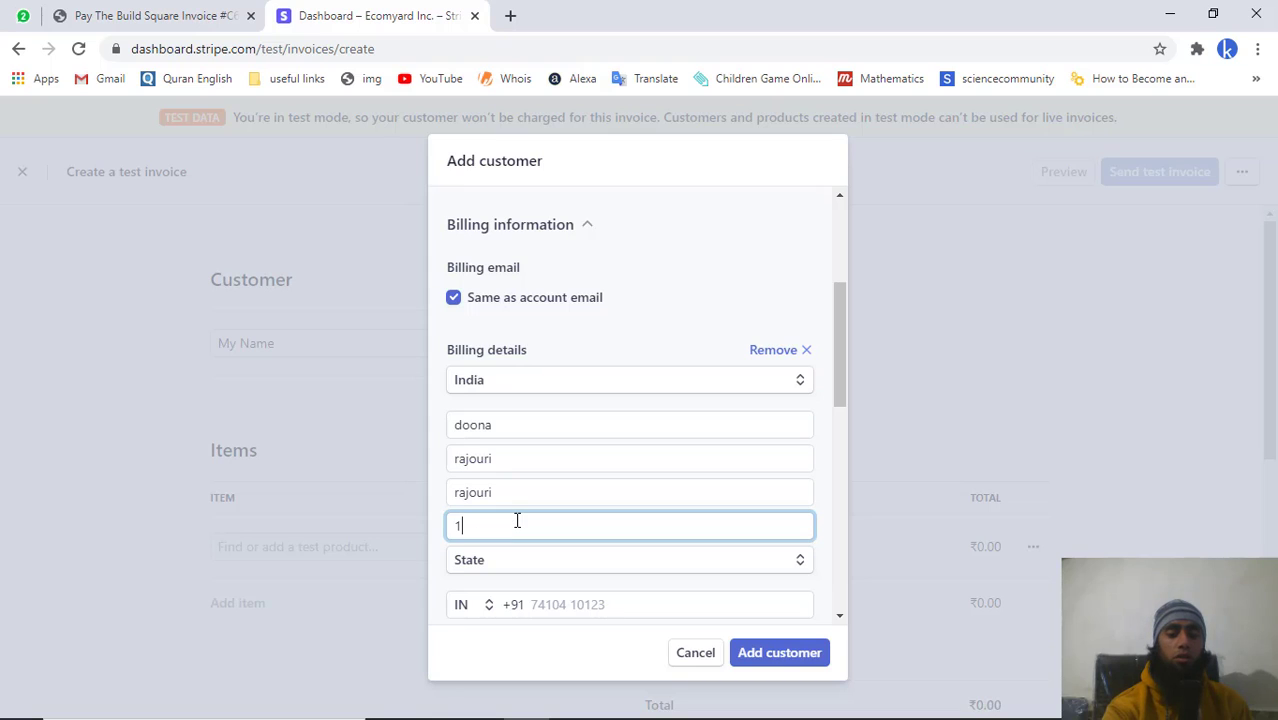
text(851)
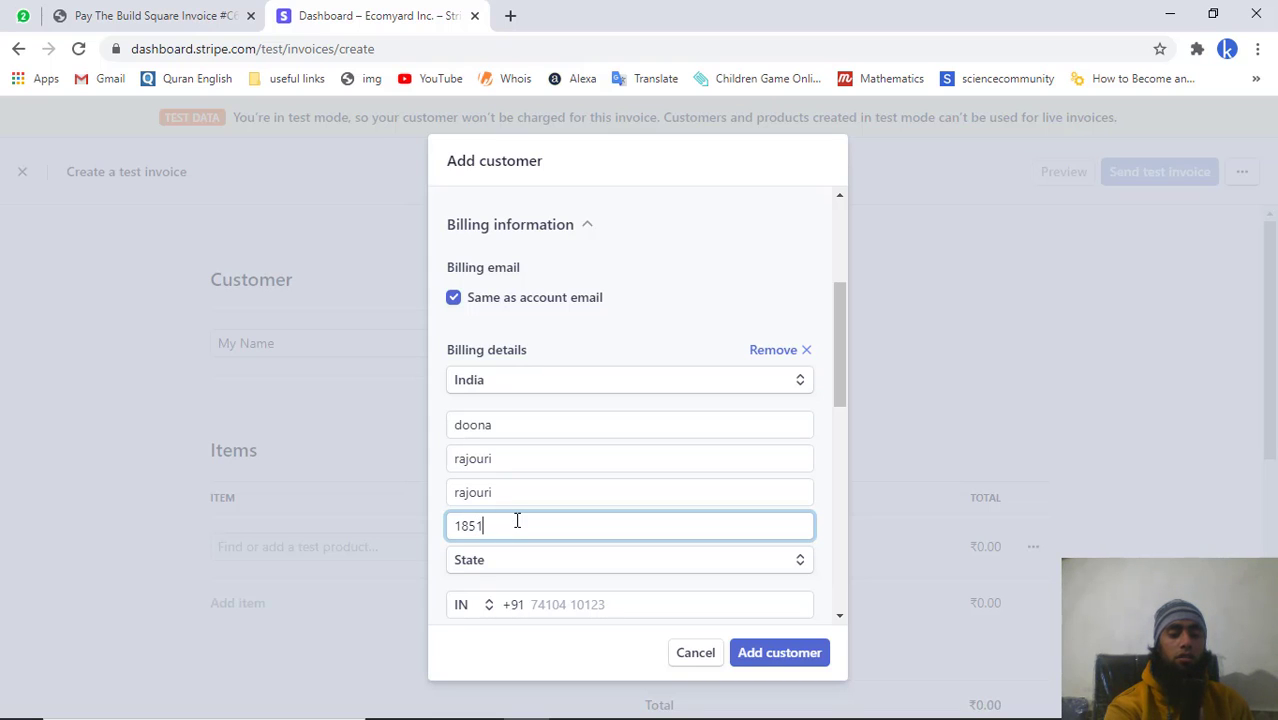
text(32)
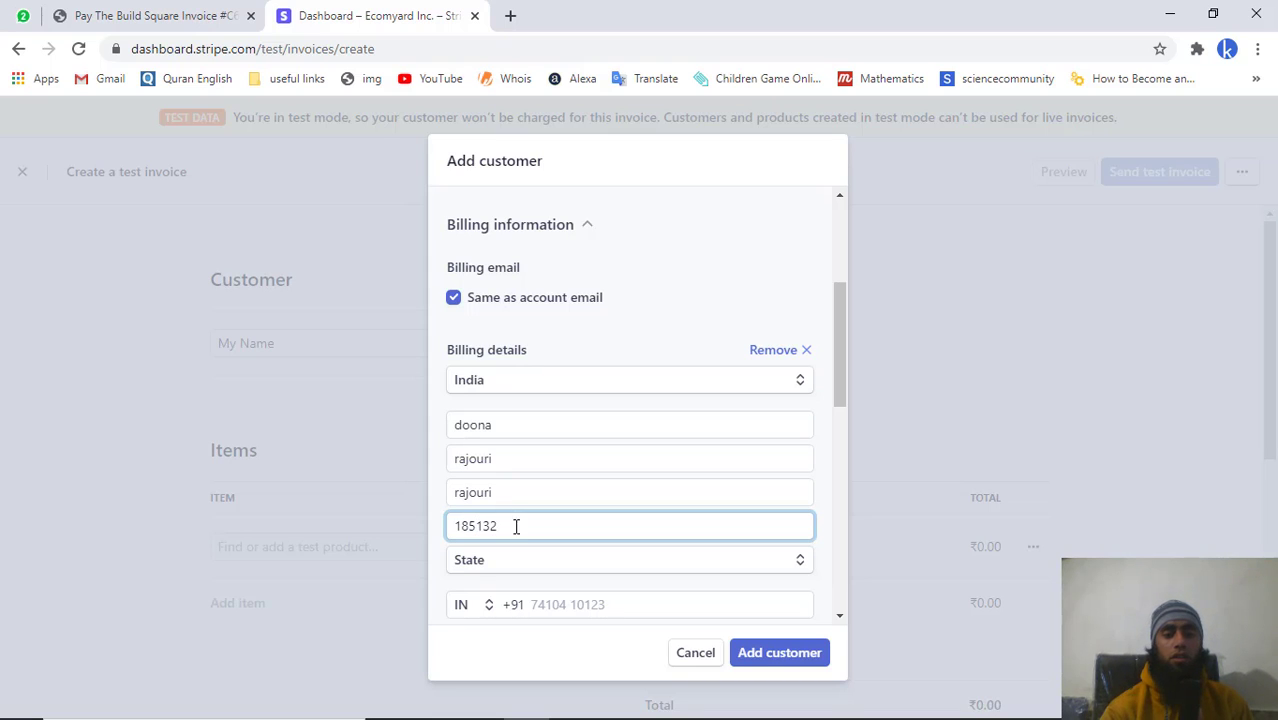
Step: Choose Jammu & Kashmir as the state and fill the phone from the saved suggestion
click(515, 562)
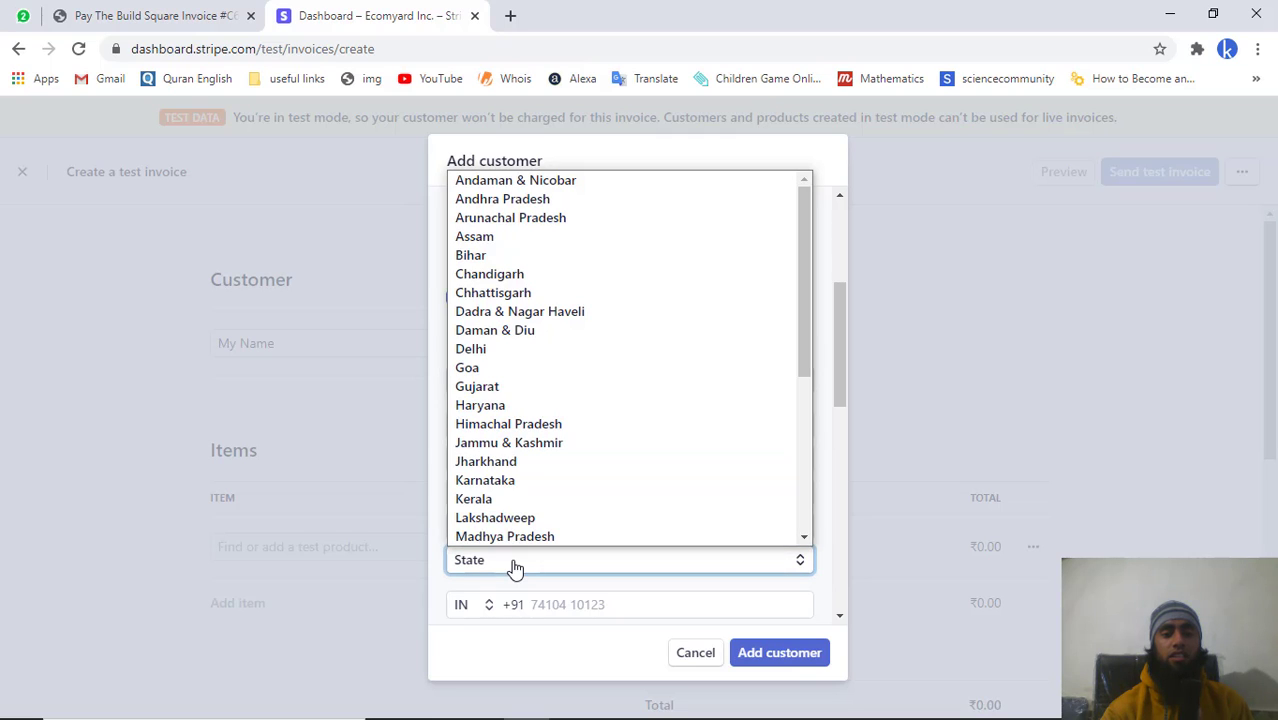
scroll(520, 470, down, 1)
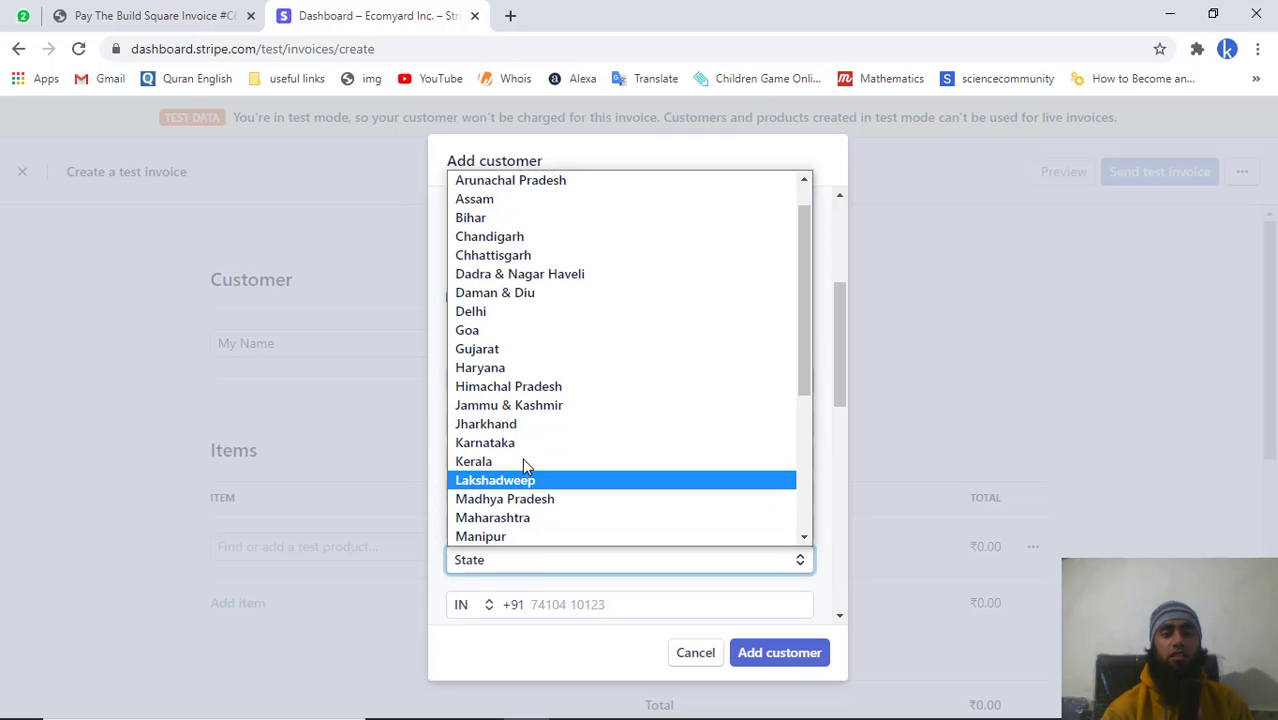
click(523, 405)
click(582, 604)
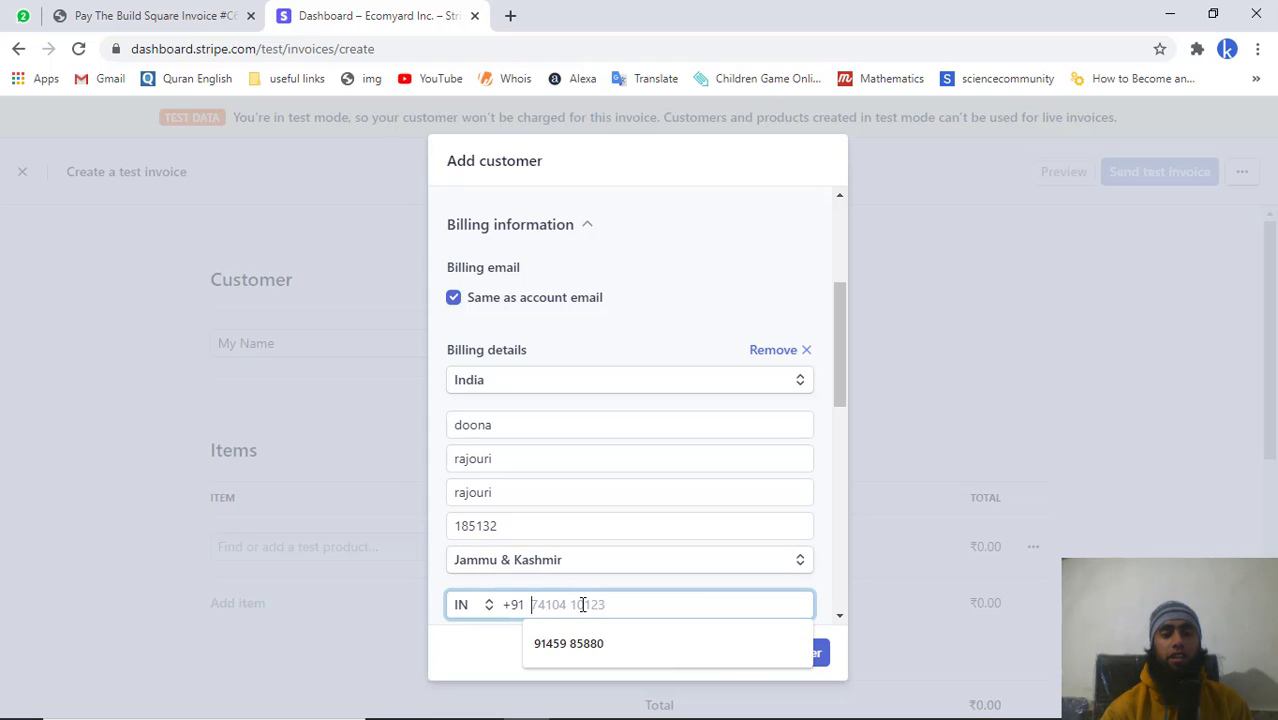
click(583, 642)
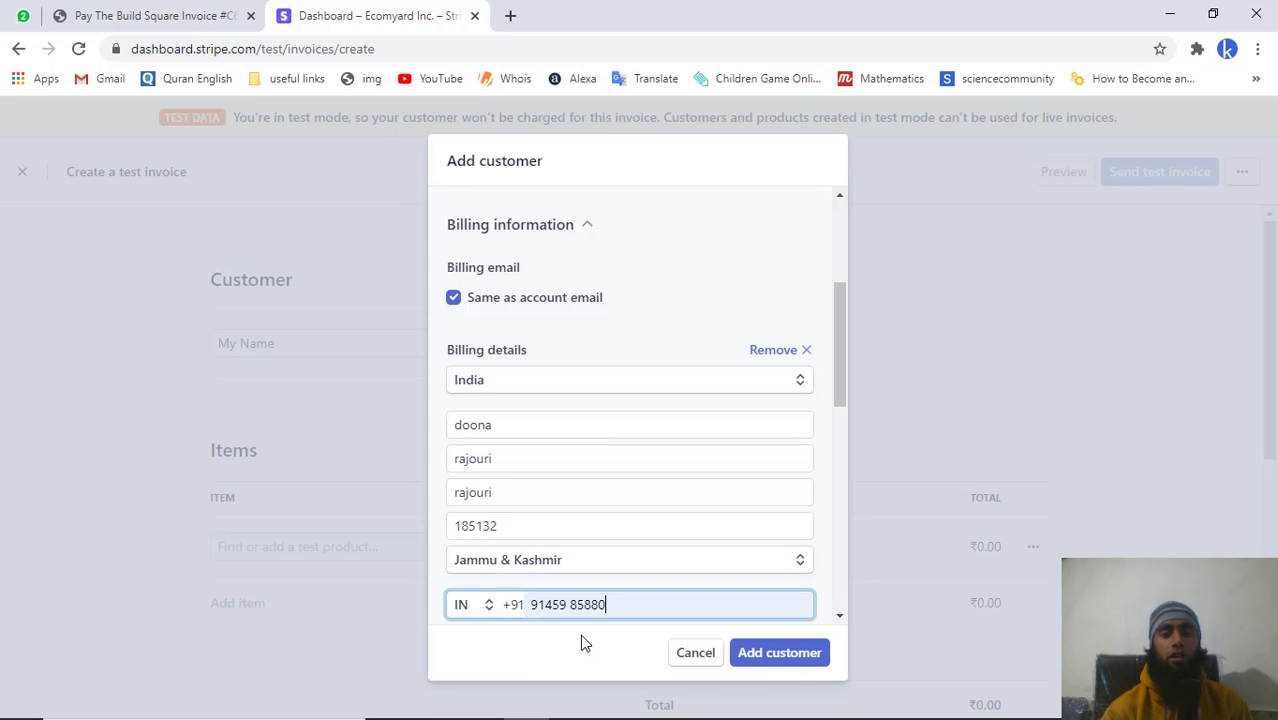
click(585, 643)
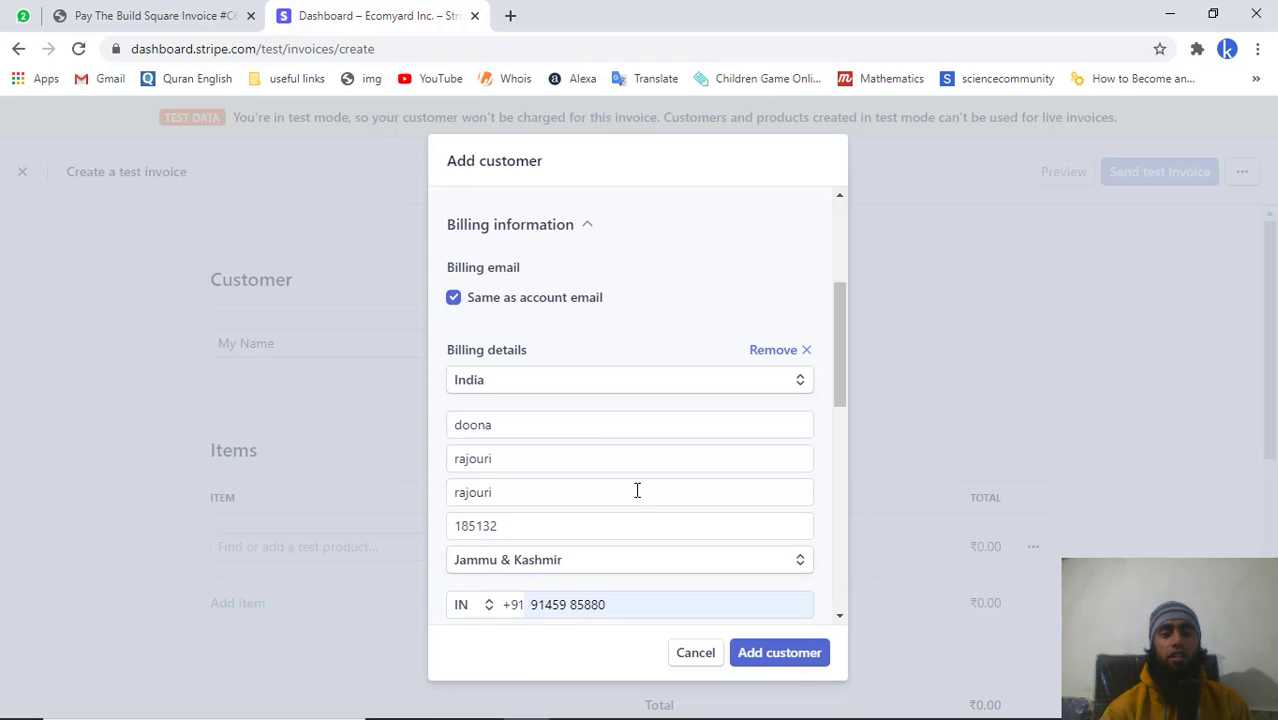
scroll(636, 491, down, 4)
Step: Set the customer's currency to INR - Indian Rupee via a search for 'inr'
scroll(626, 494, down, 1)
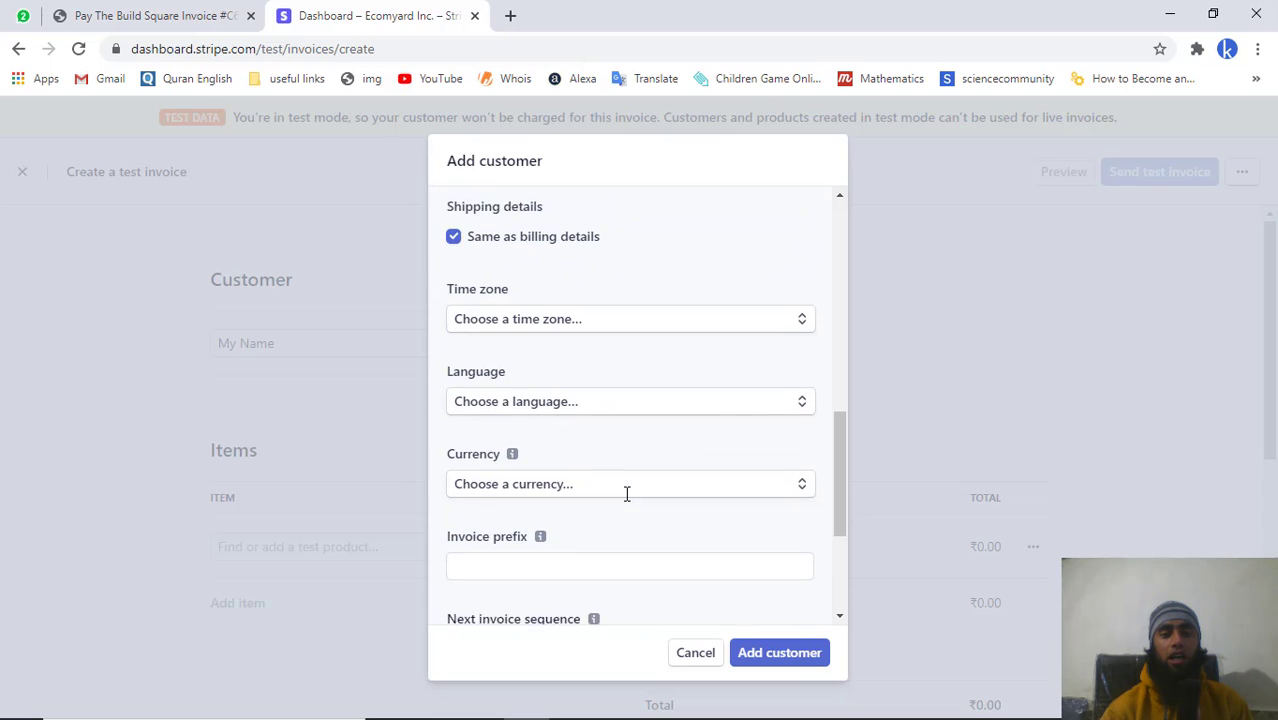
click(578, 462)
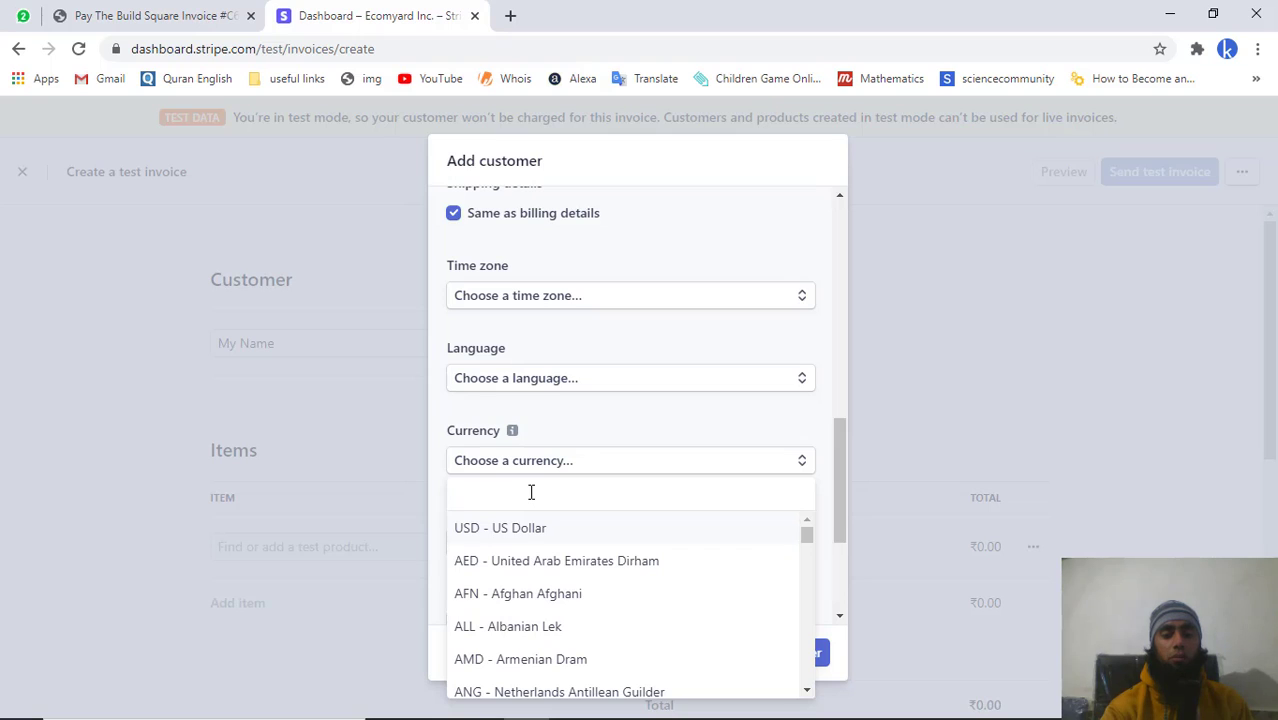
text(inr)
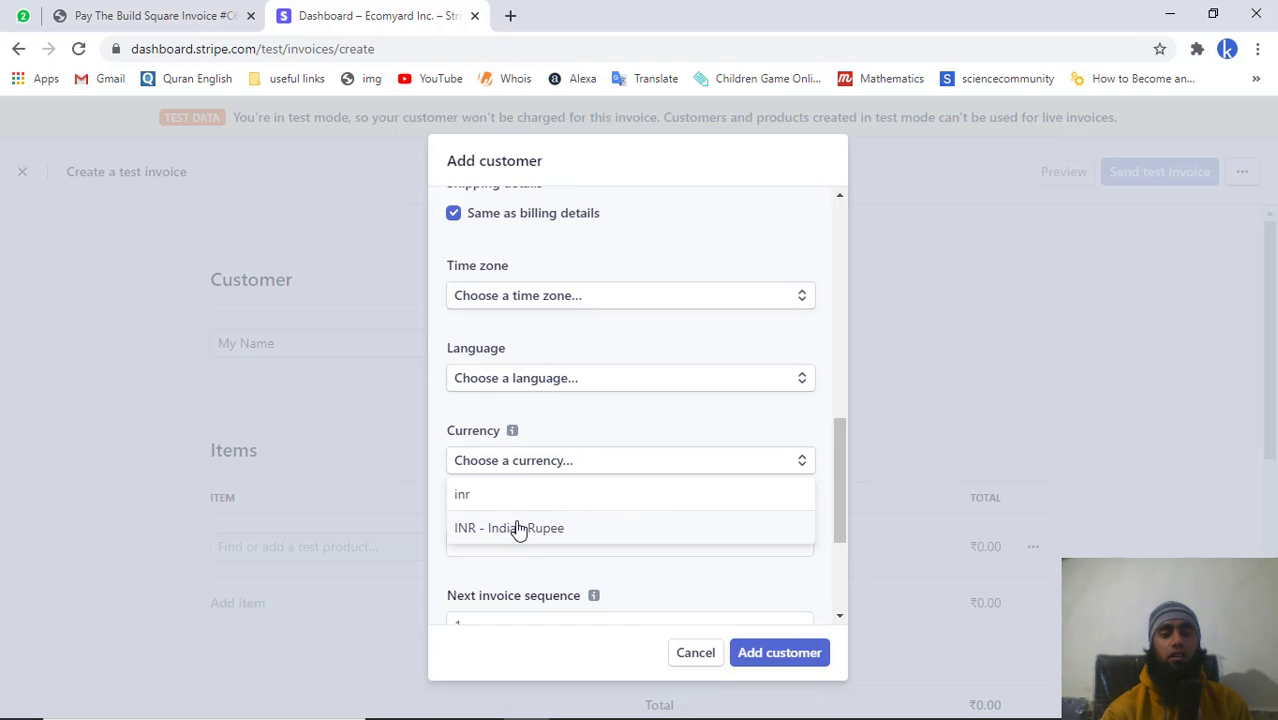
click(515, 527)
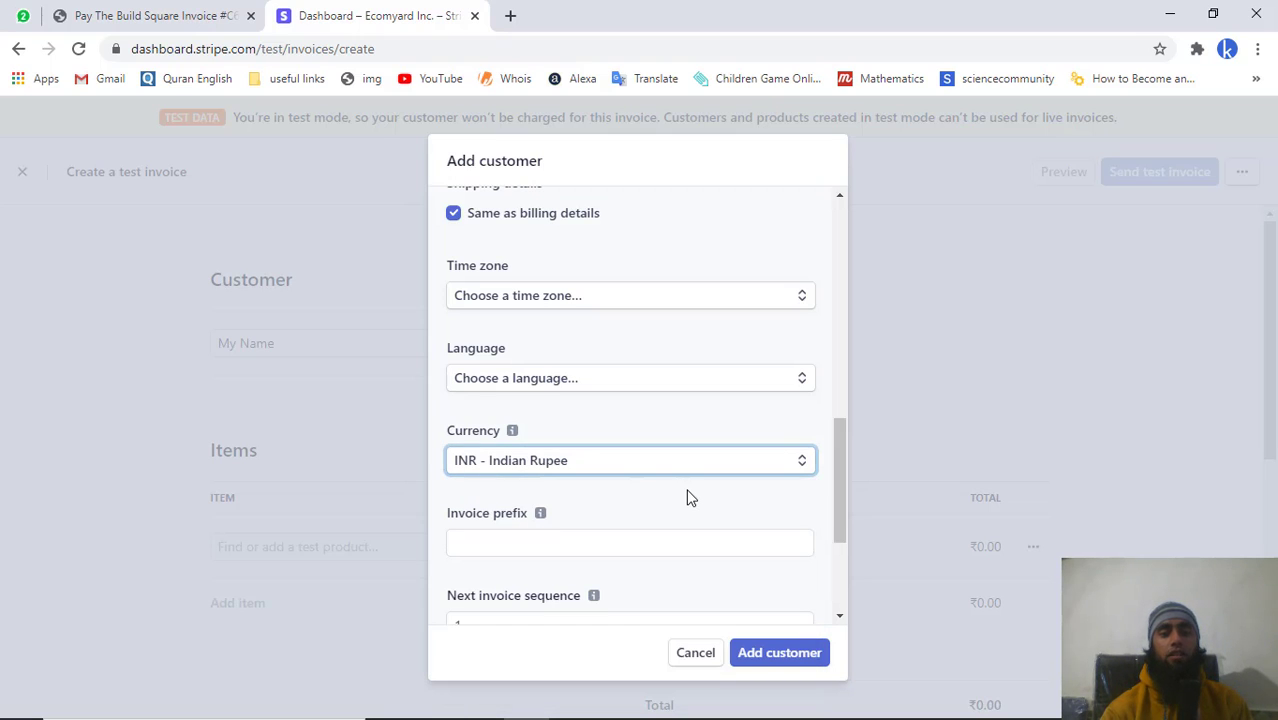
scroll(687, 497, down, 3)
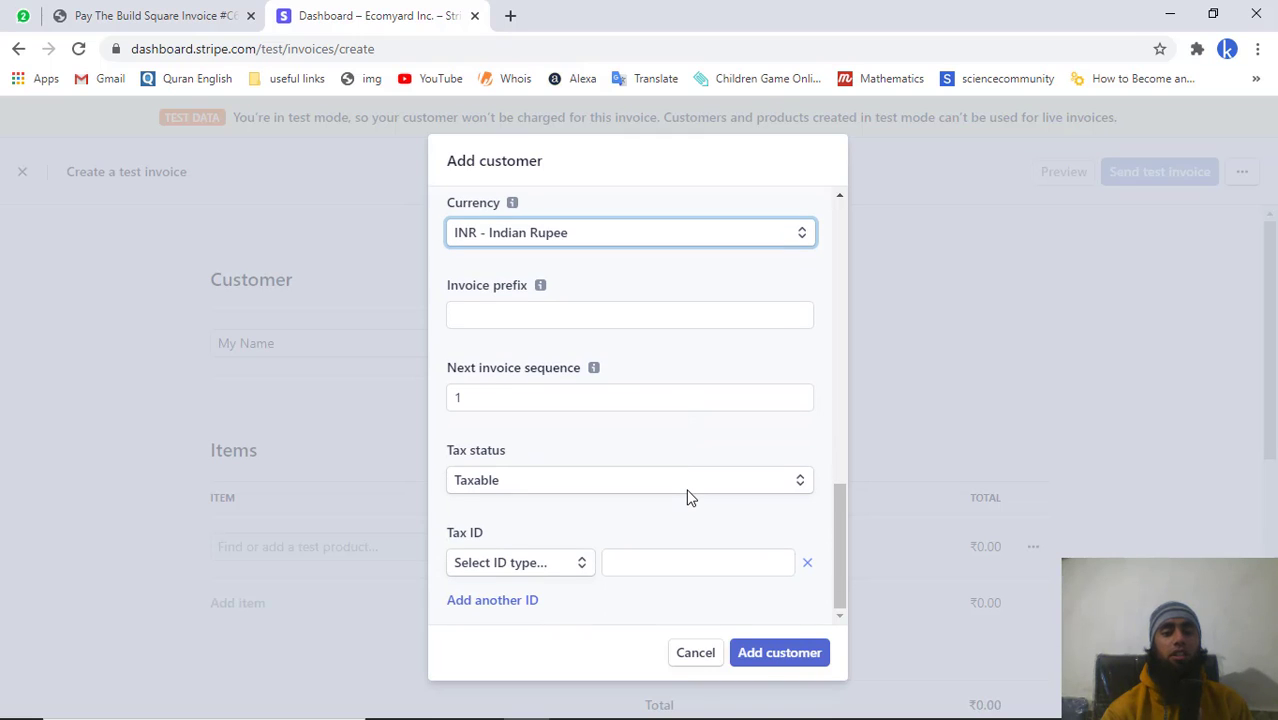
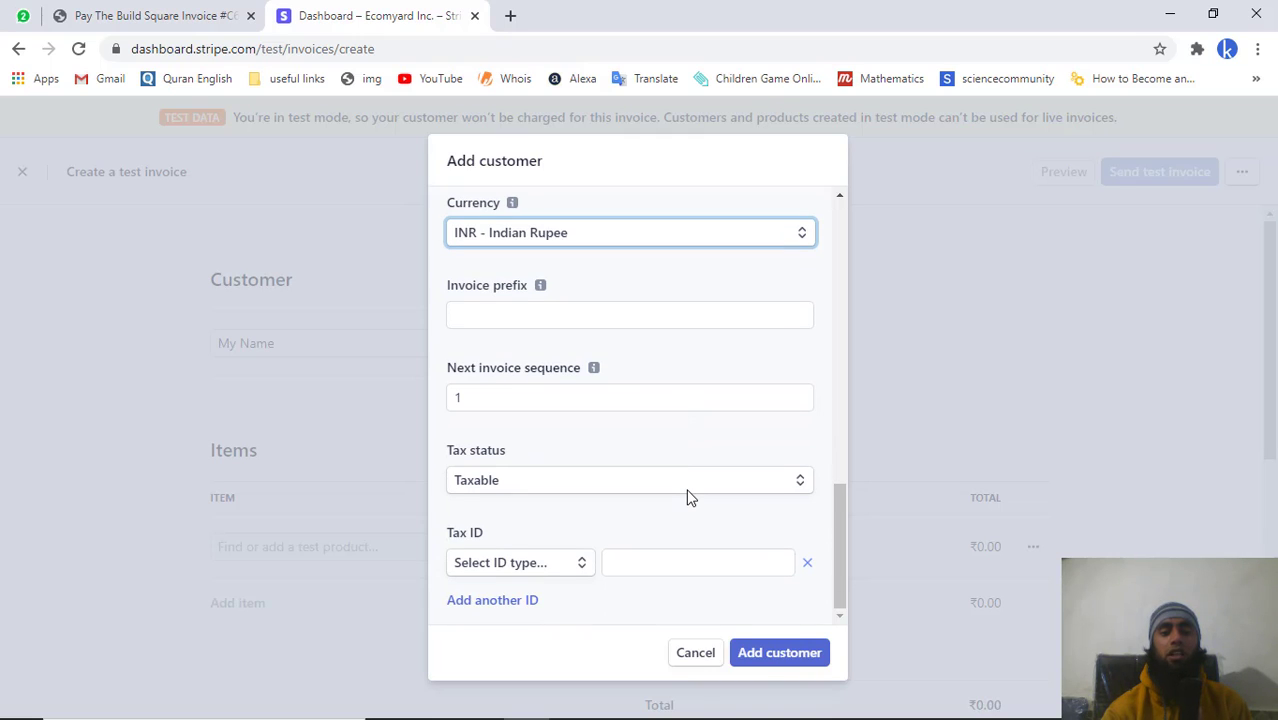
scroll(687, 497, up, 4)
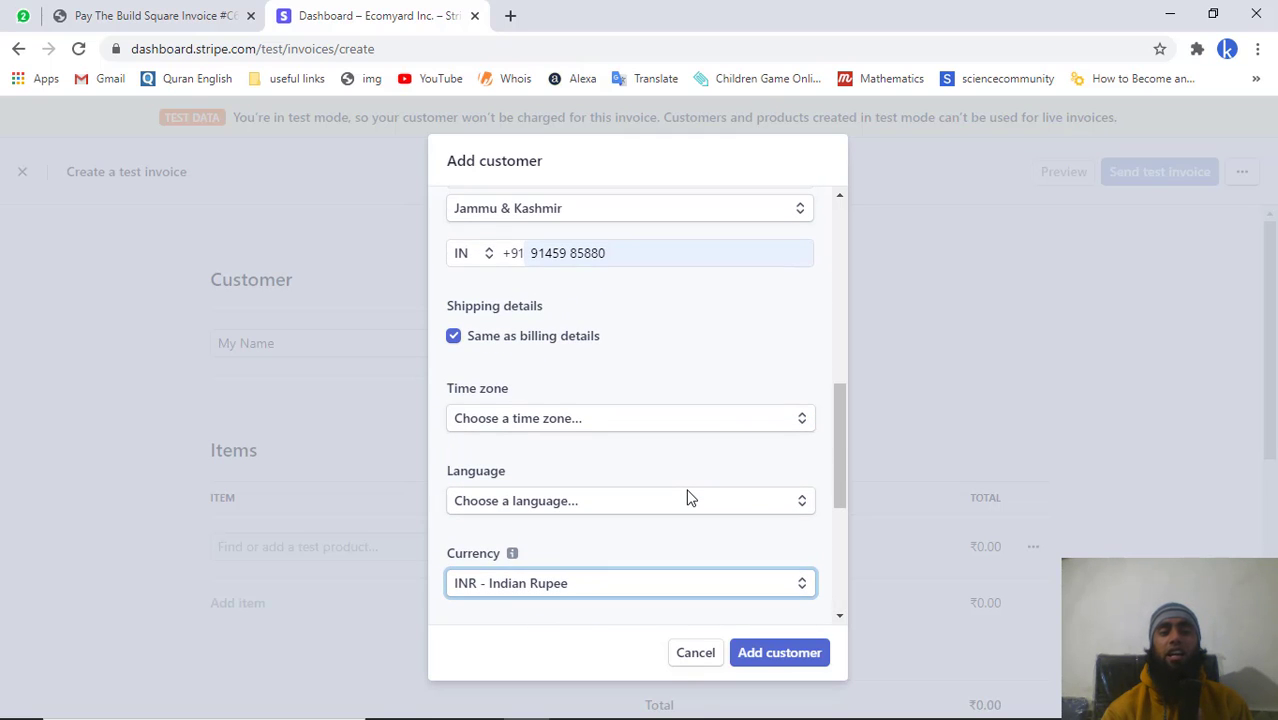
scroll(687, 497, up, 4)
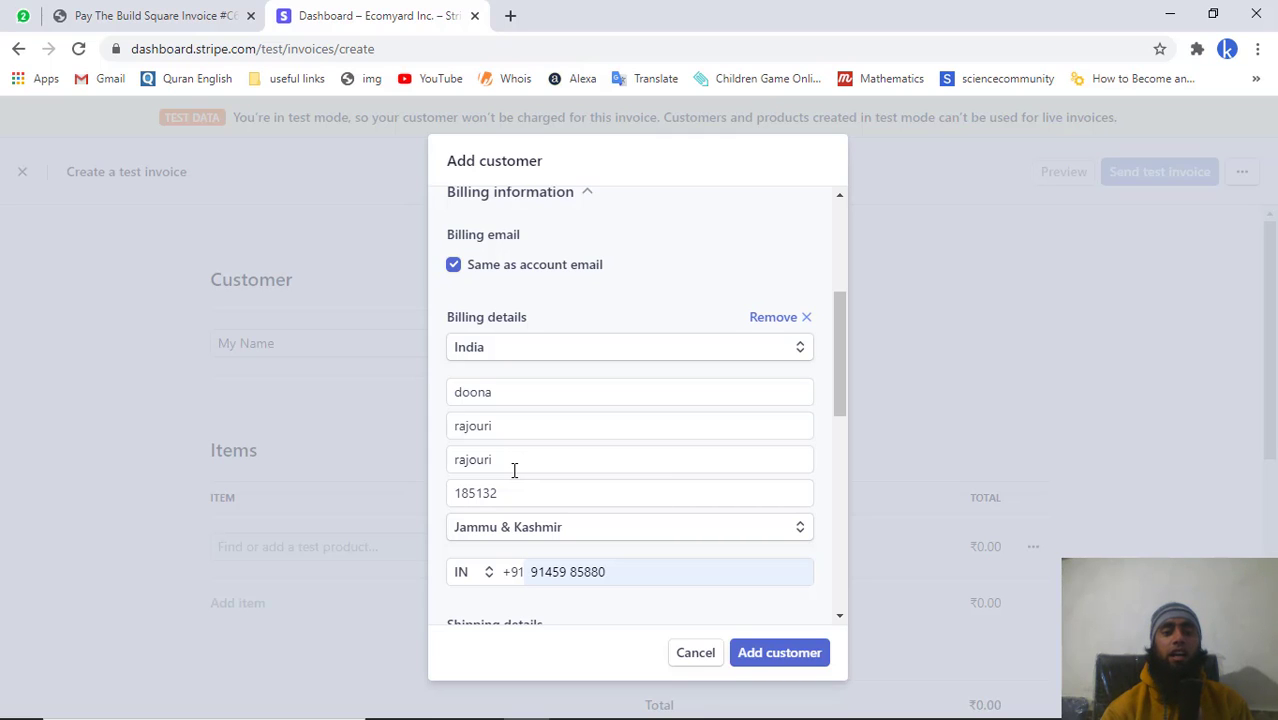
scroll(514, 470, down, 1)
scroll(514, 470, down, 4)
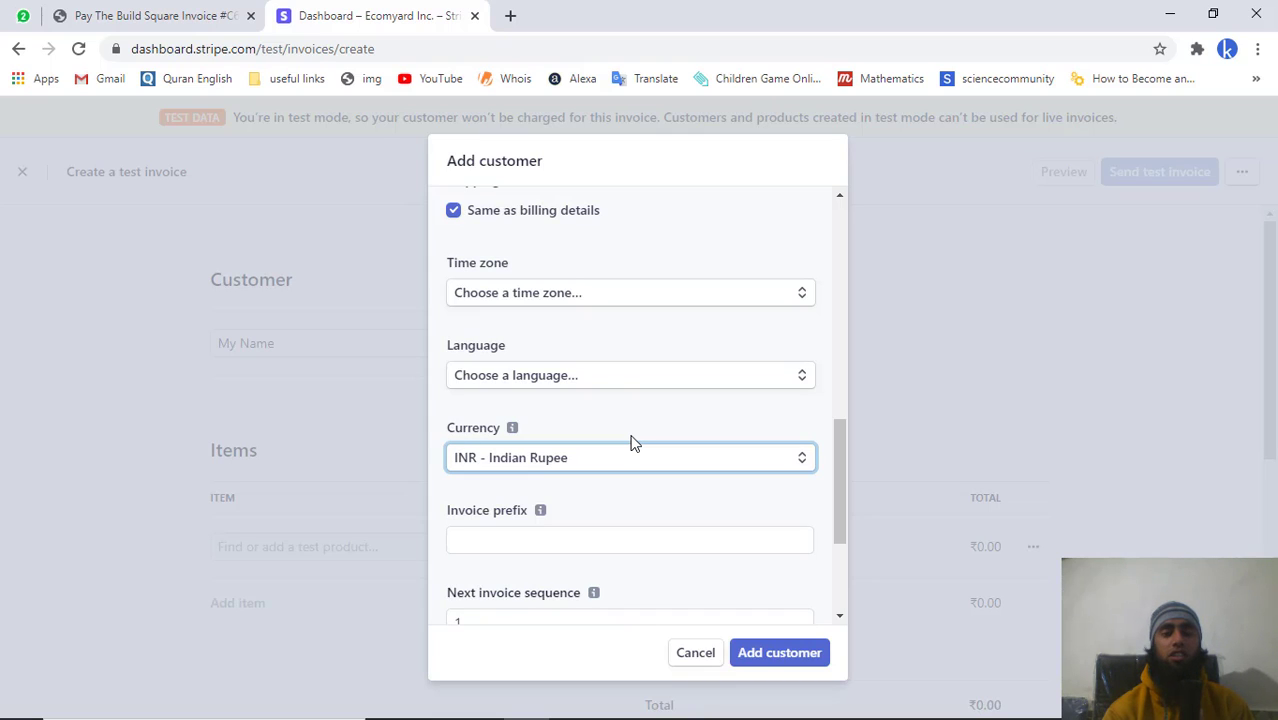
scroll(631, 442, up, 5)
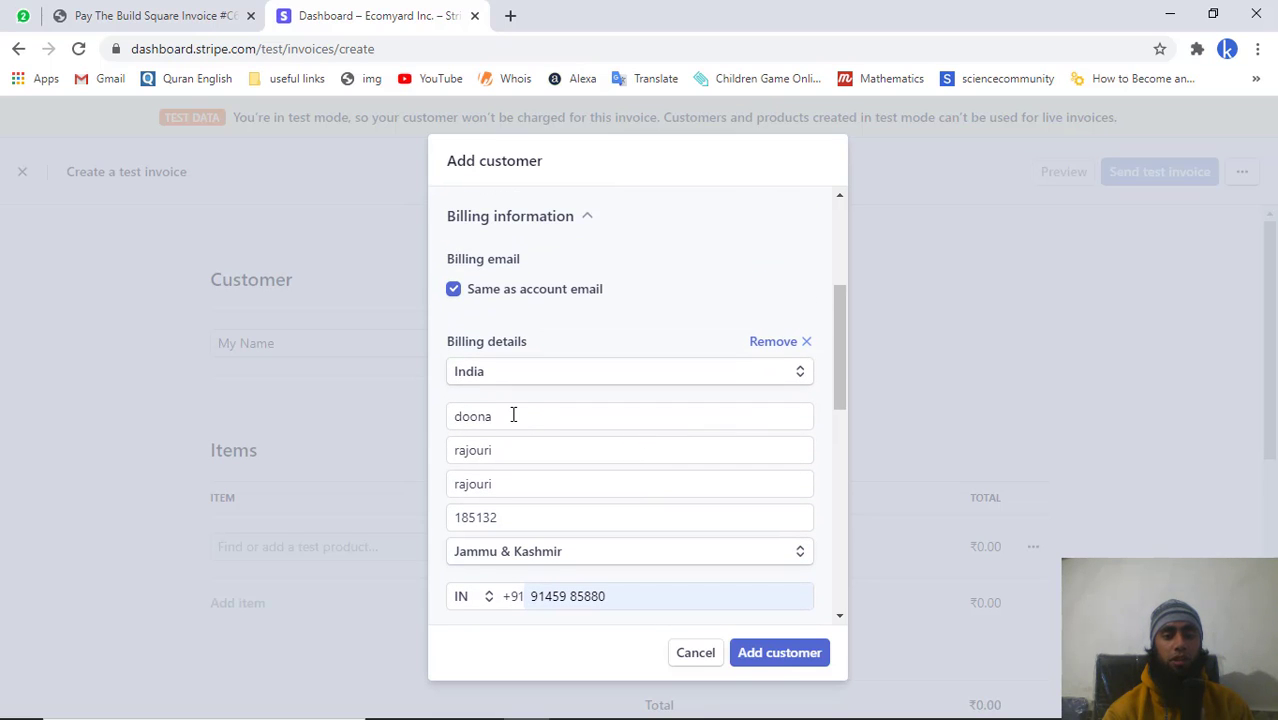
click(513, 415)
scroll(513, 415, down, 5)
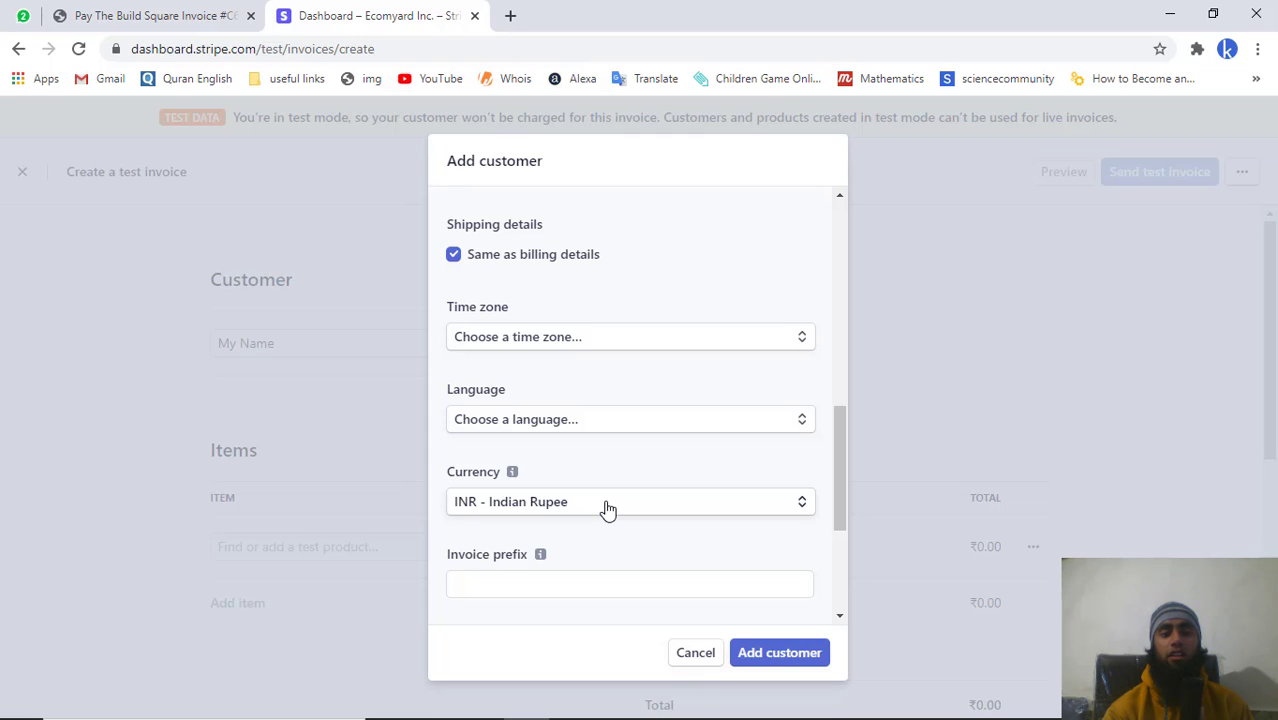
scroll(611, 541, down, 4)
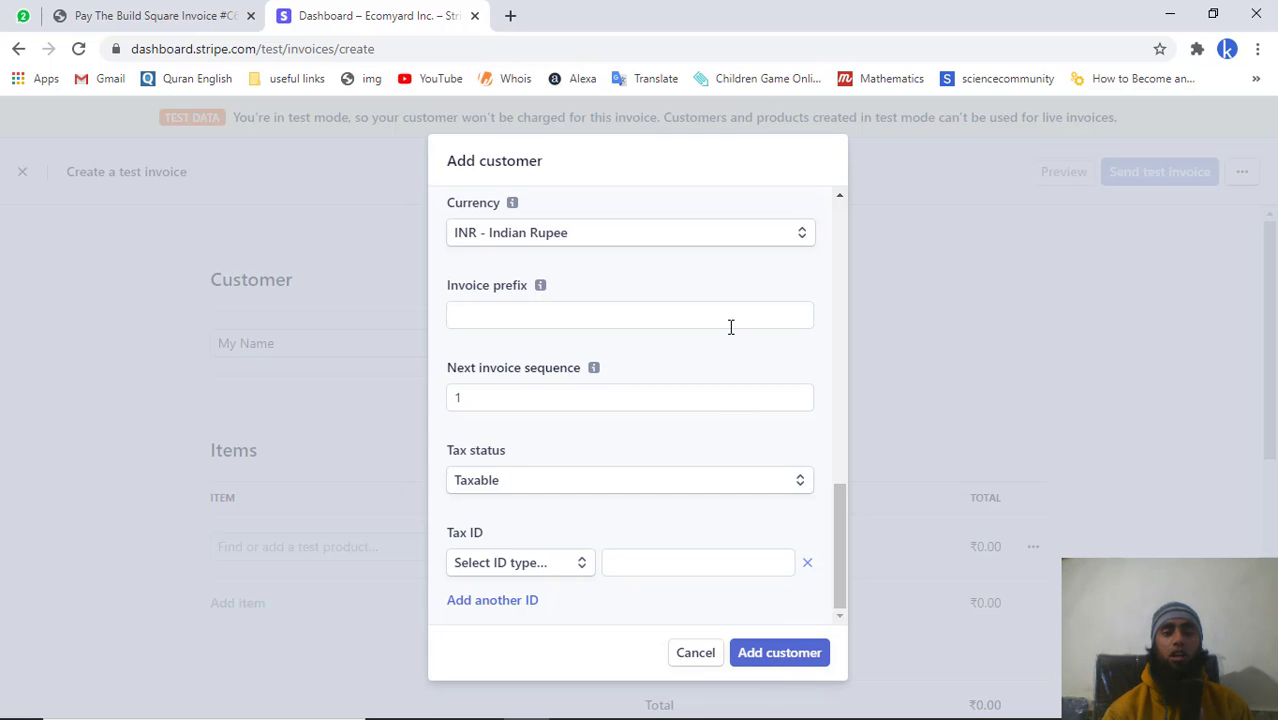
scroll(731, 327, up, 5)
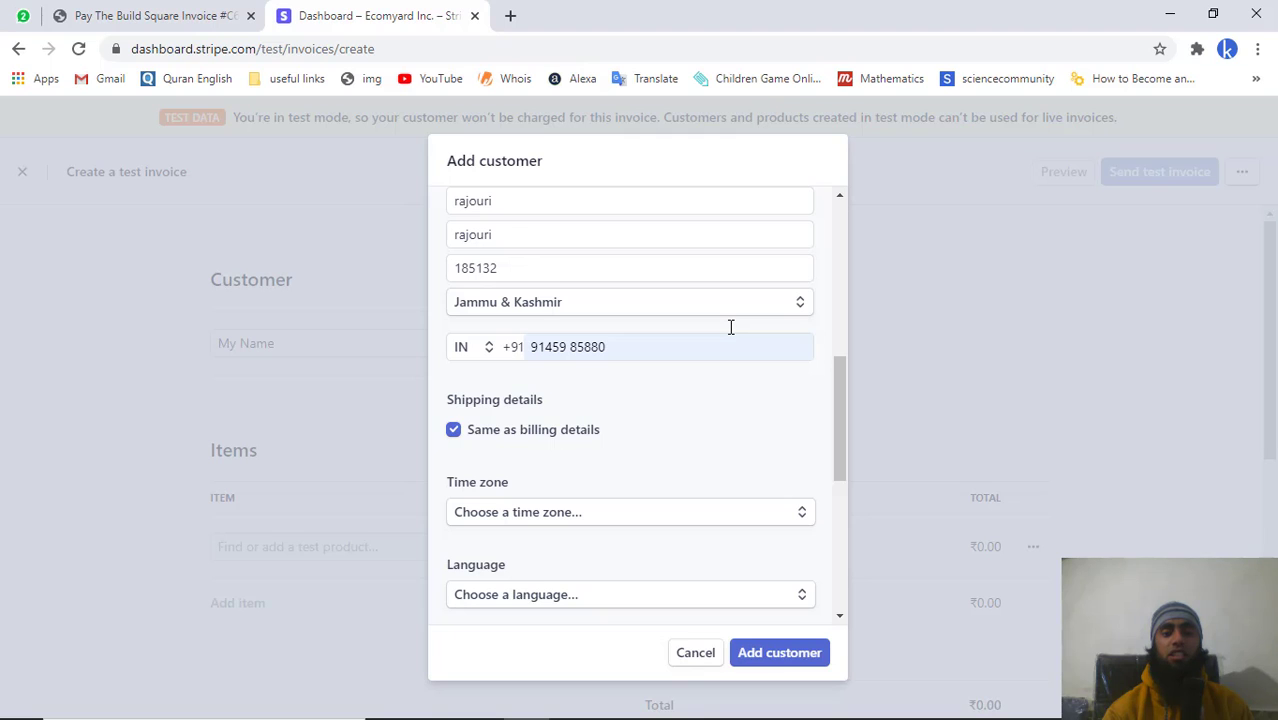
scroll(731, 327, up, 3)
scroll(731, 327, down, 8)
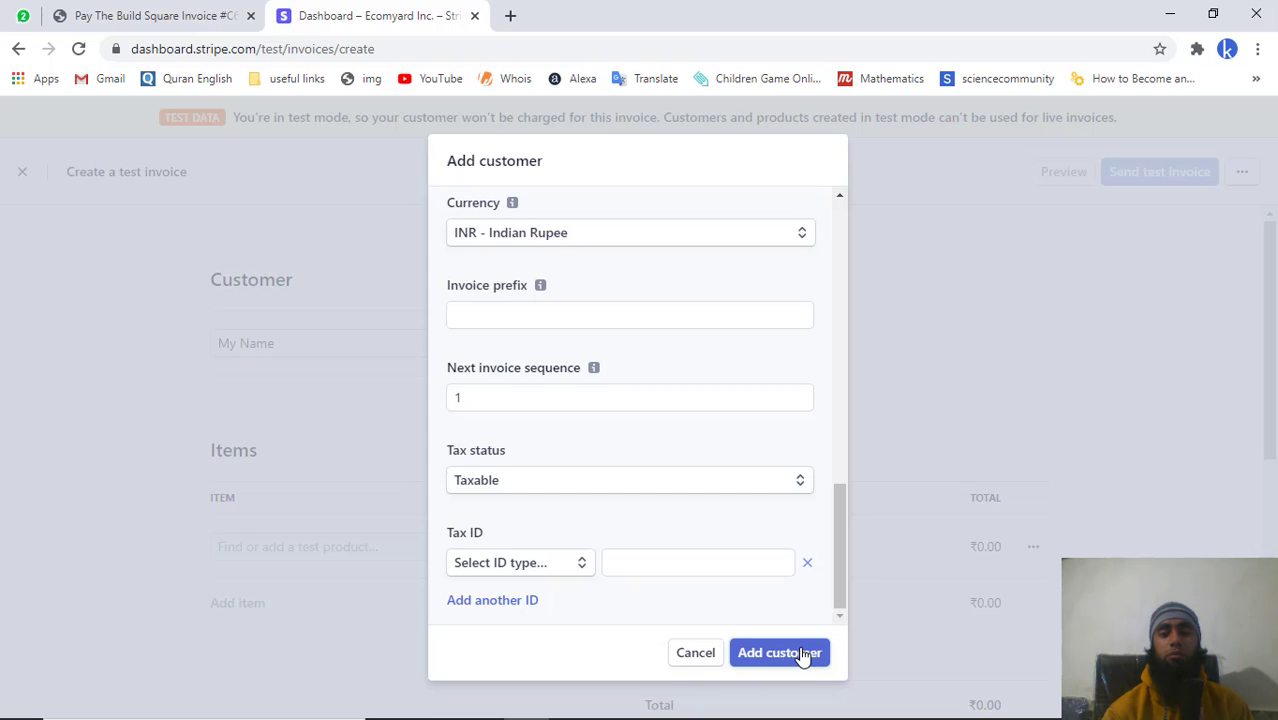
Step: Attach the new customer and add a 'my product' line, quantity 1, at ₹100
click(803, 655)
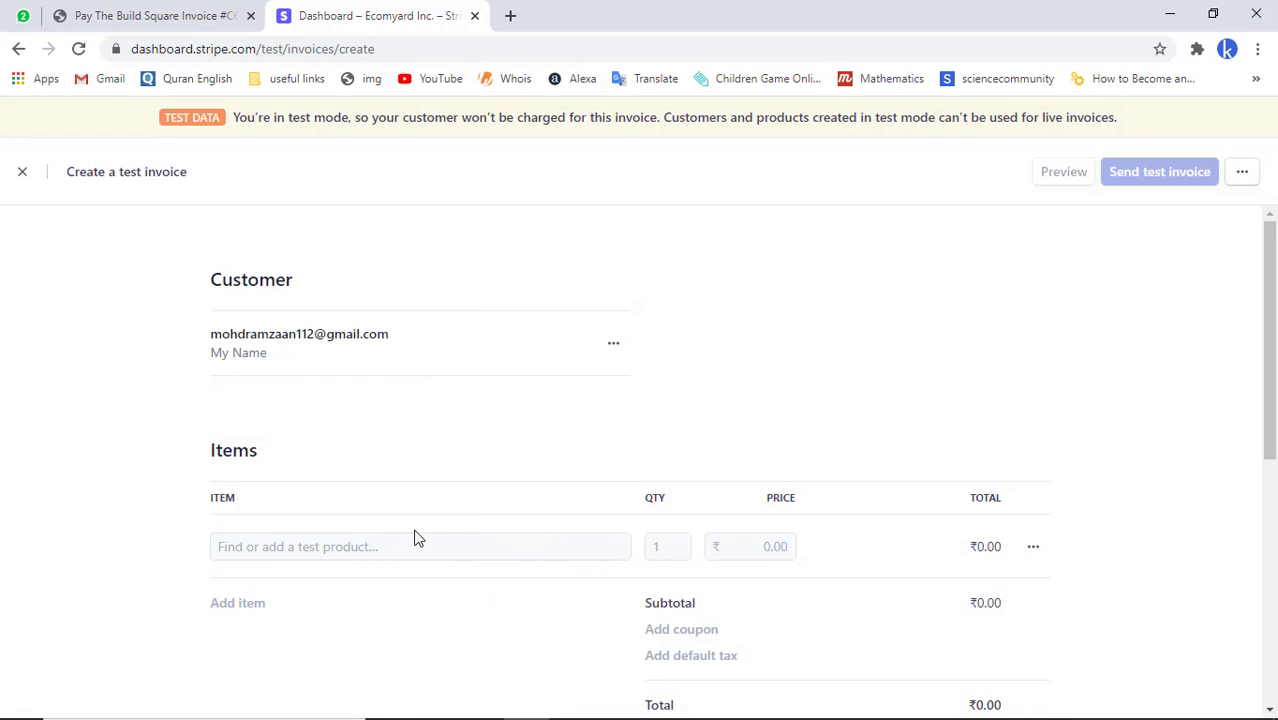
click(327, 541)
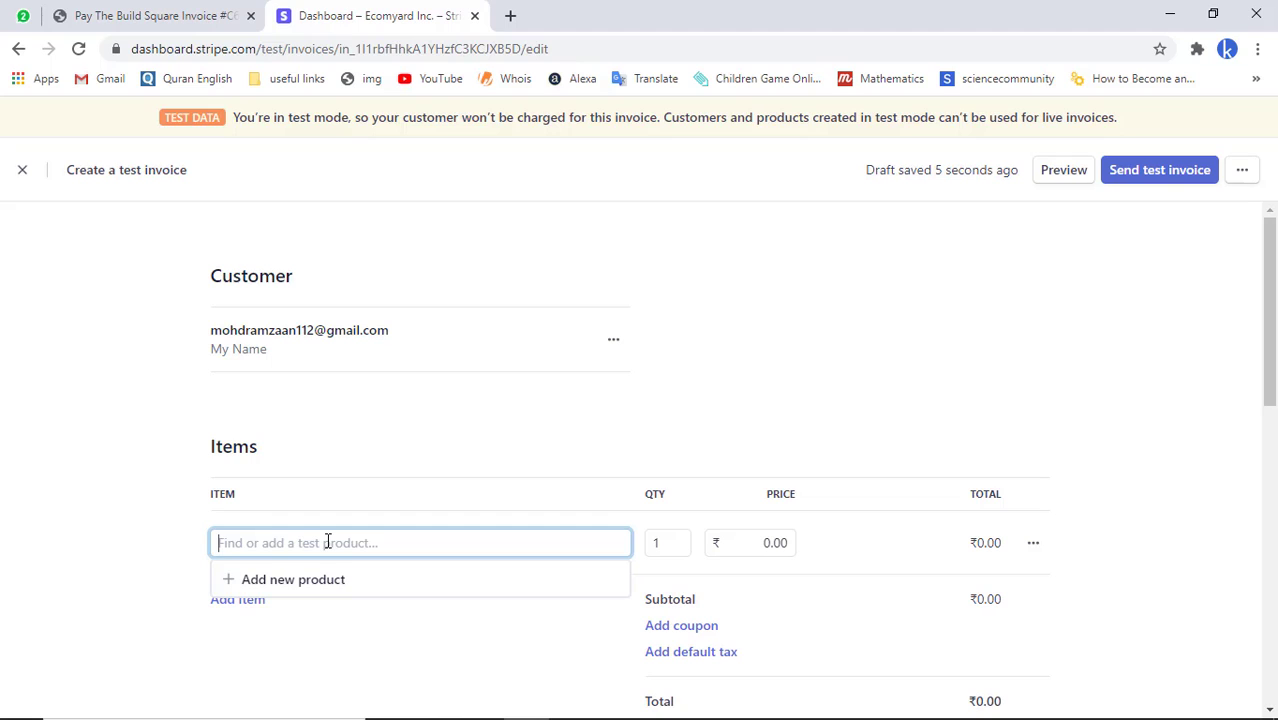
text(my pr)
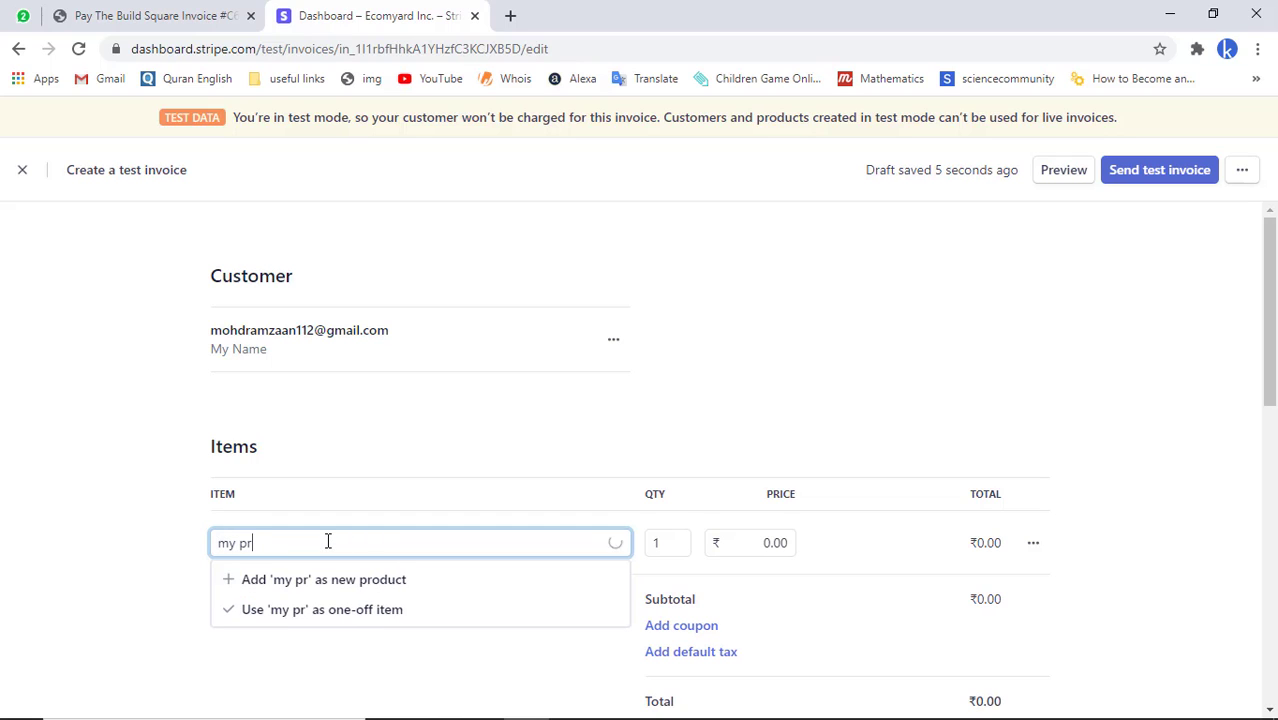
text(oduct)
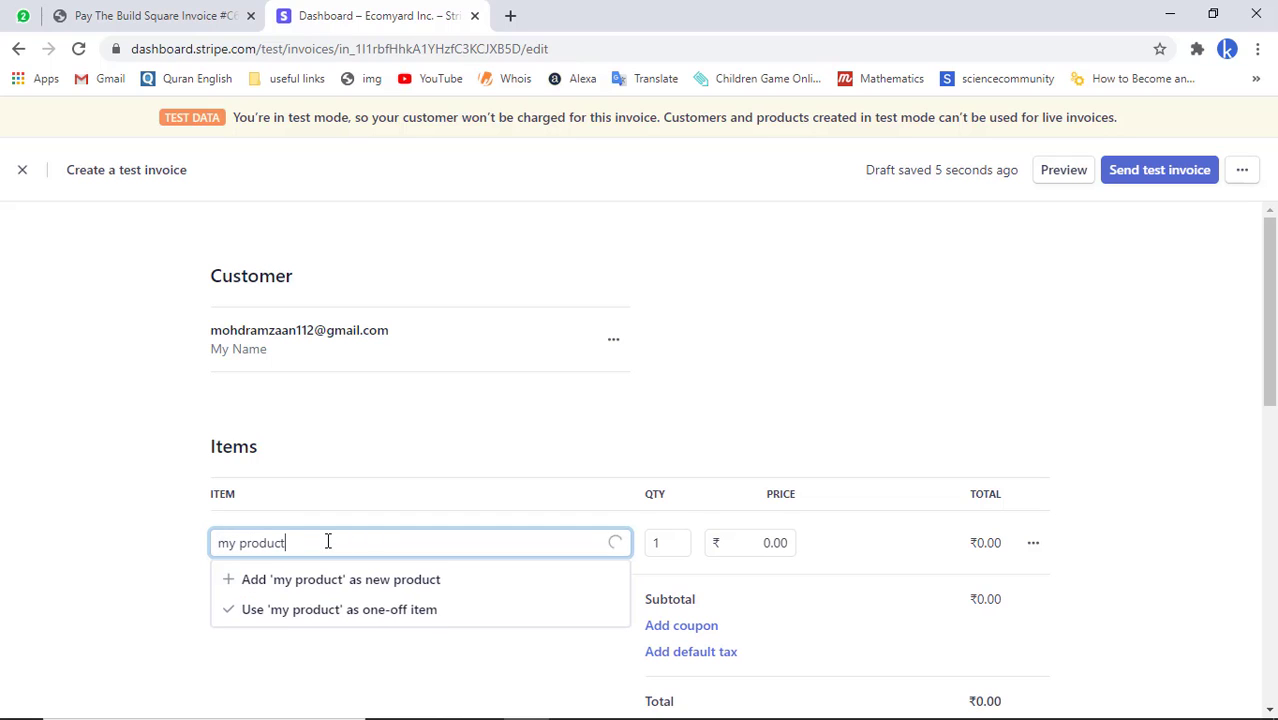
click(678, 547)
click(779, 541)
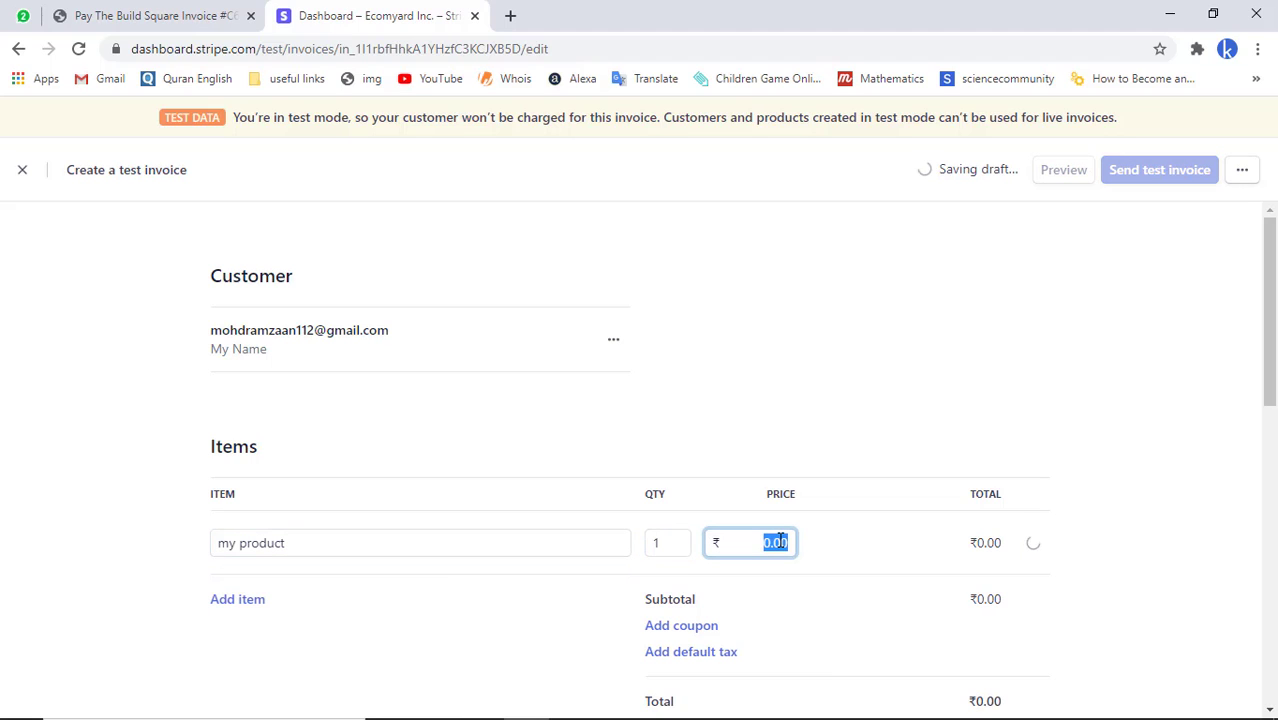
text(100)
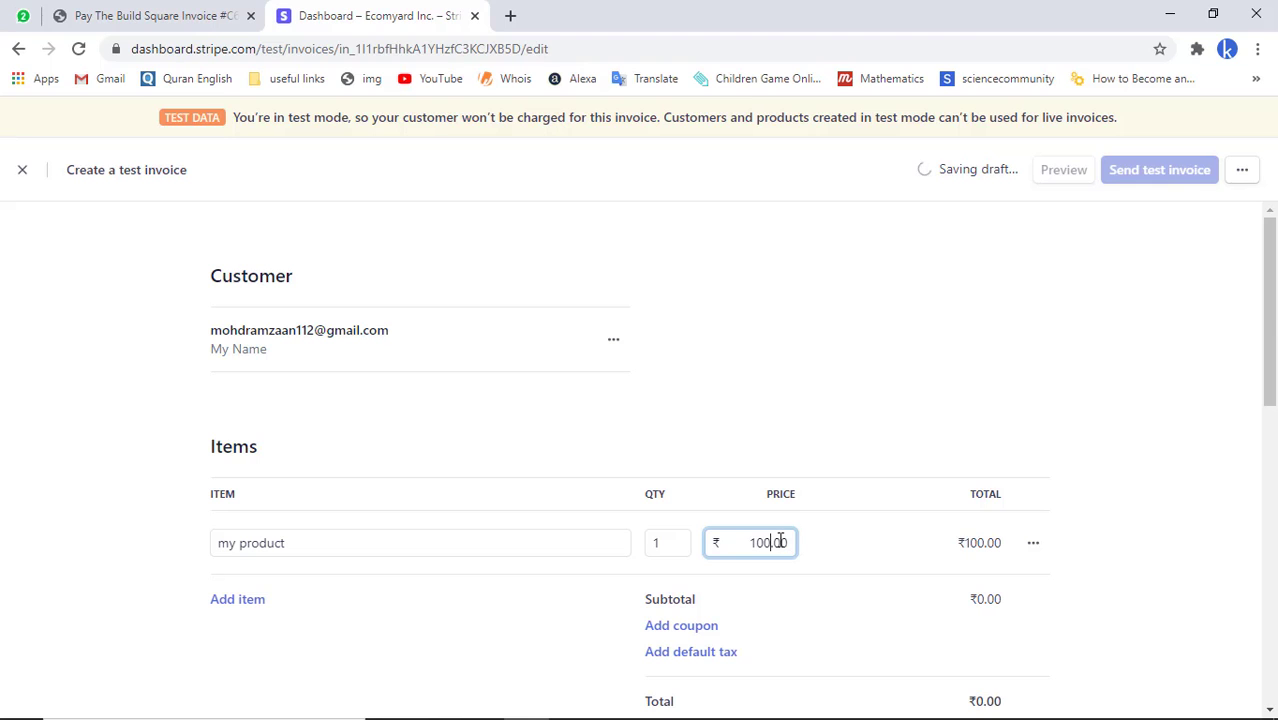
scroll(821, 571, down, 5)
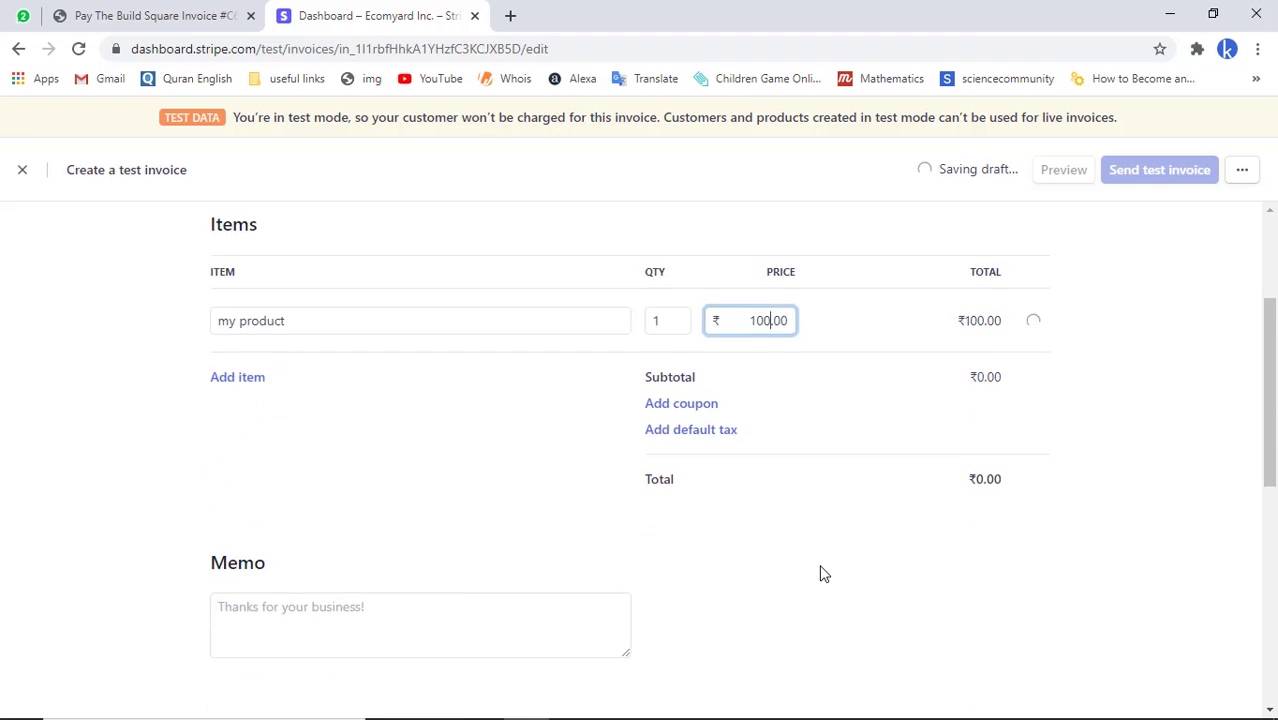
scroll(821, 571, down, 3)
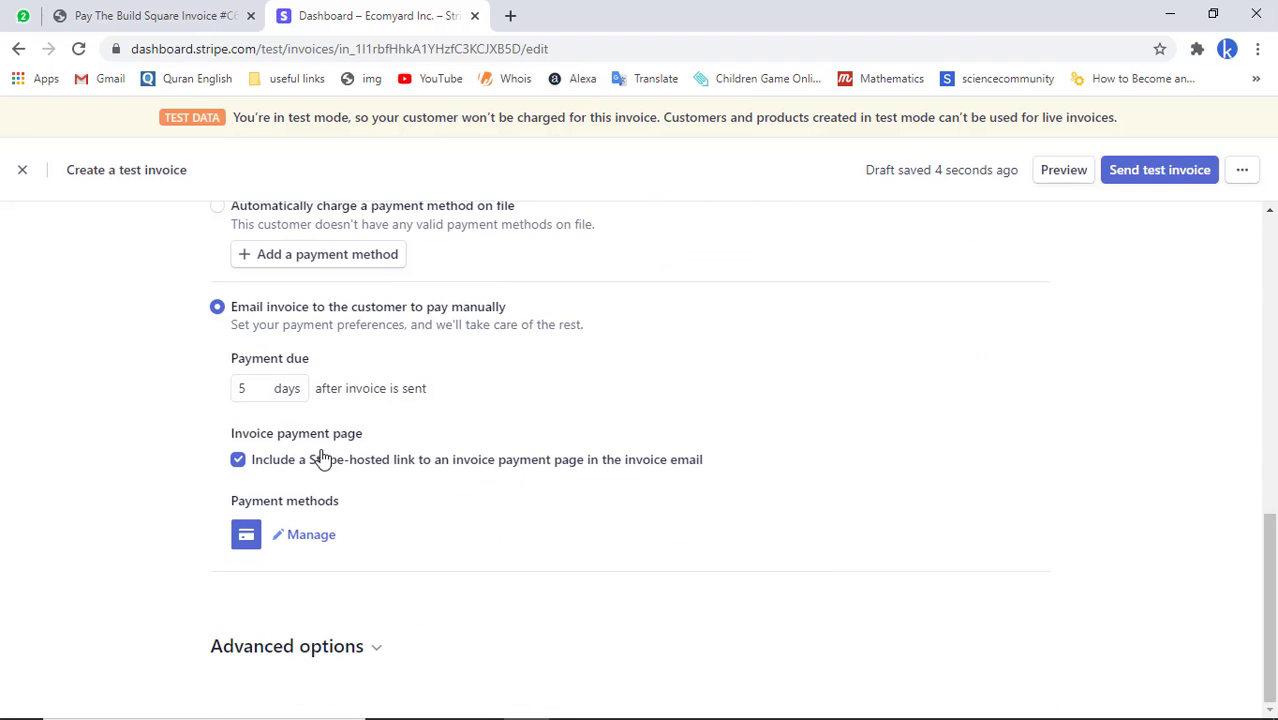
Step: Change the number of days until the invoice payment is due
drag(260, 388, 238, 385)
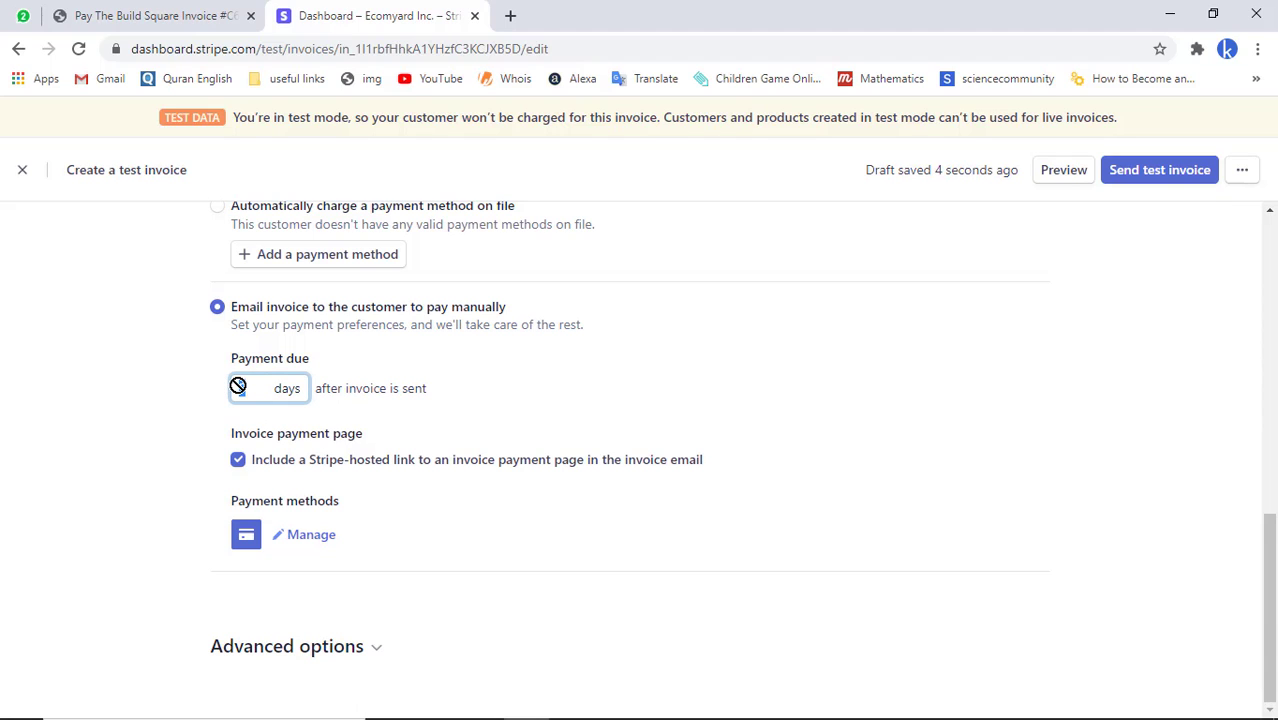
text(30)
click(304, 548)
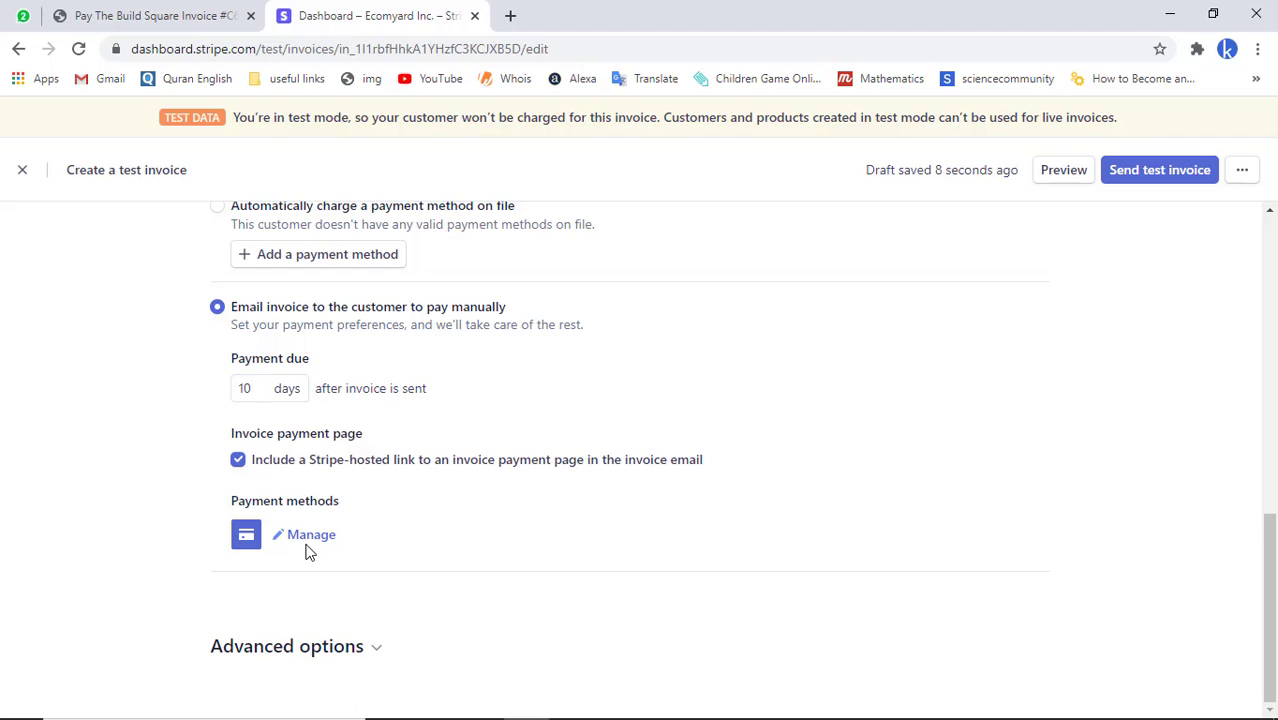
Step: Keep card payments enabled in the invoice's payment methods and bring up the Send invoice dialog
click(307, 538)
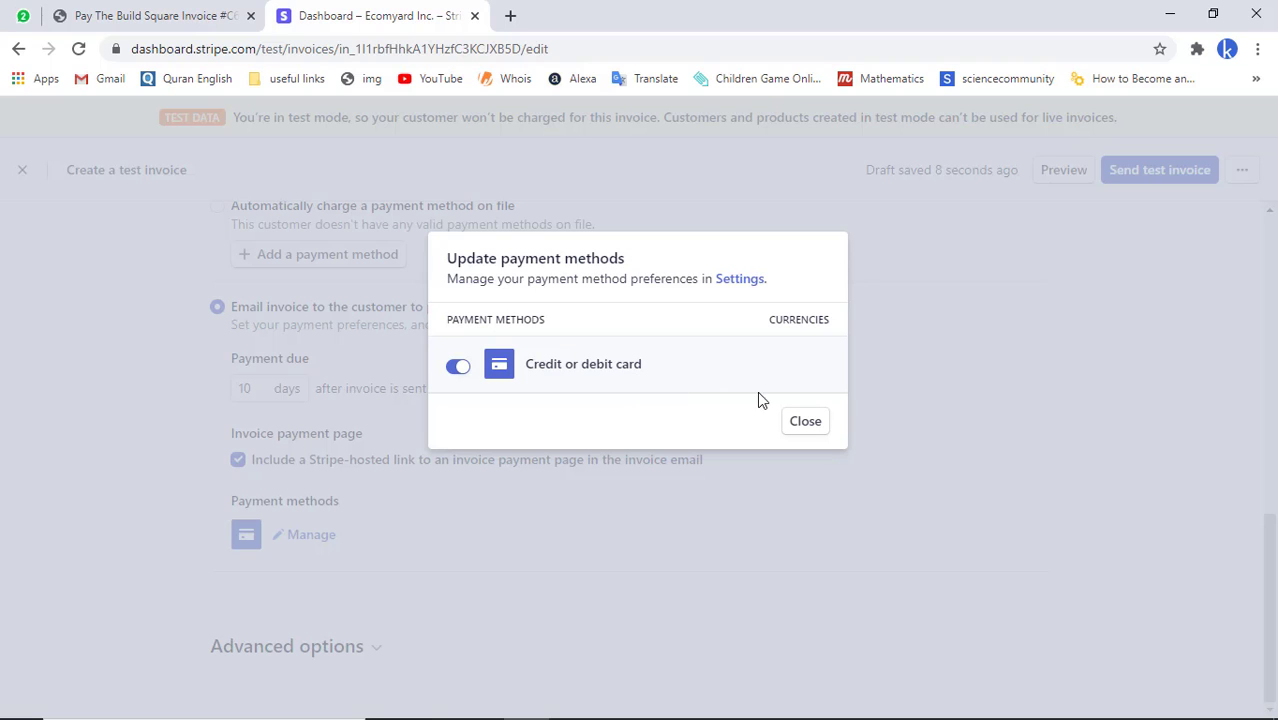
click(806, 423)
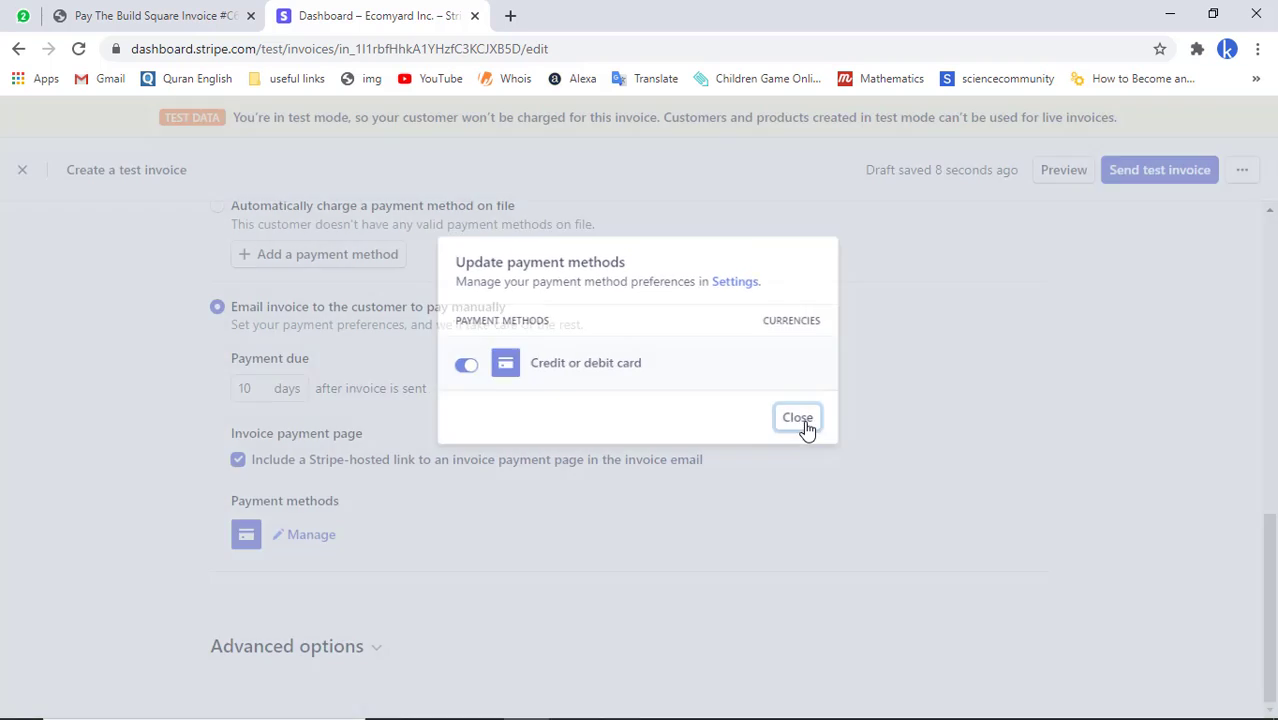
scroll(808, 430, up, 10)
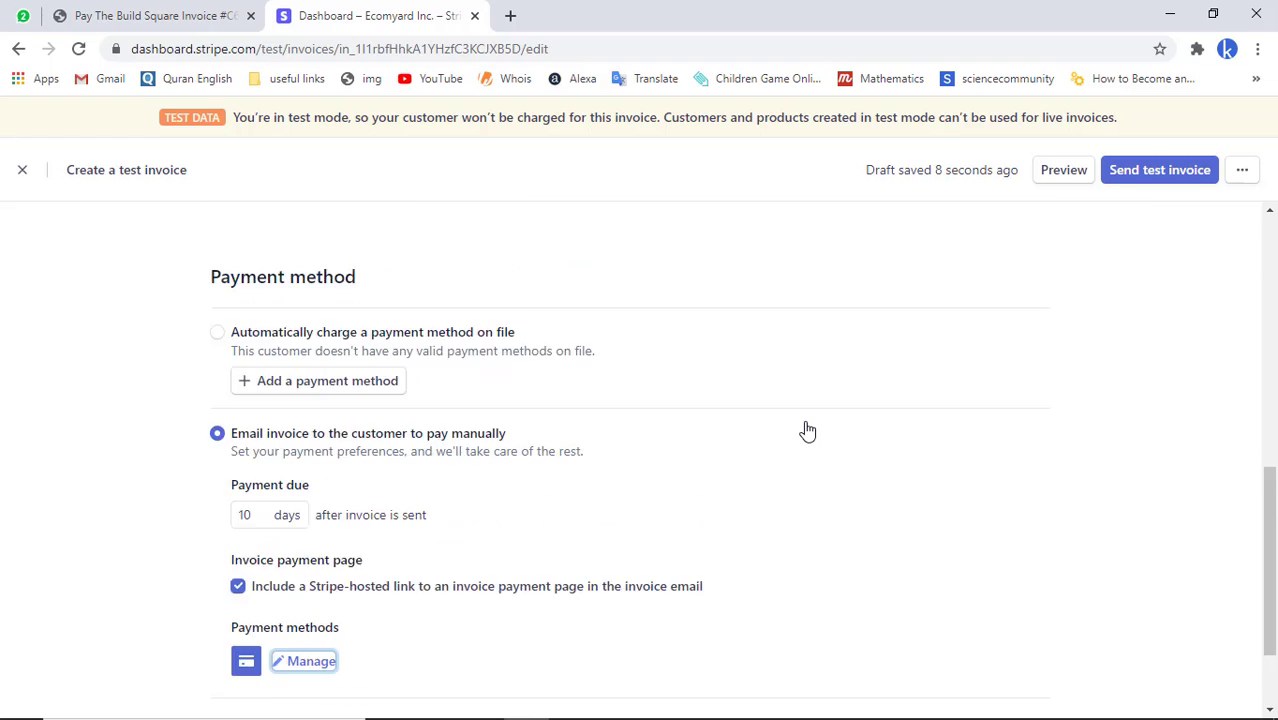
click(1159, 183)
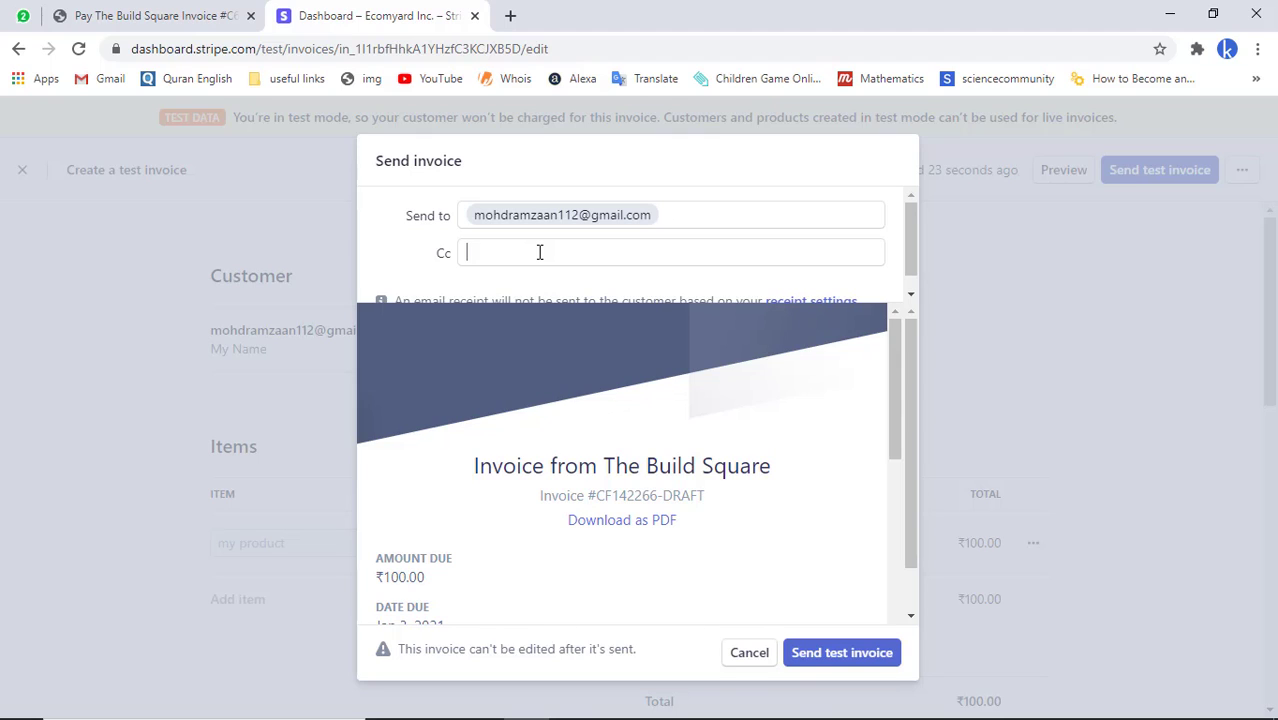
Step: Save a PDF copy of draft invoice CF142266 from the Send invoice preview
click(539, 252)
scroll(539, 252, down, 1)
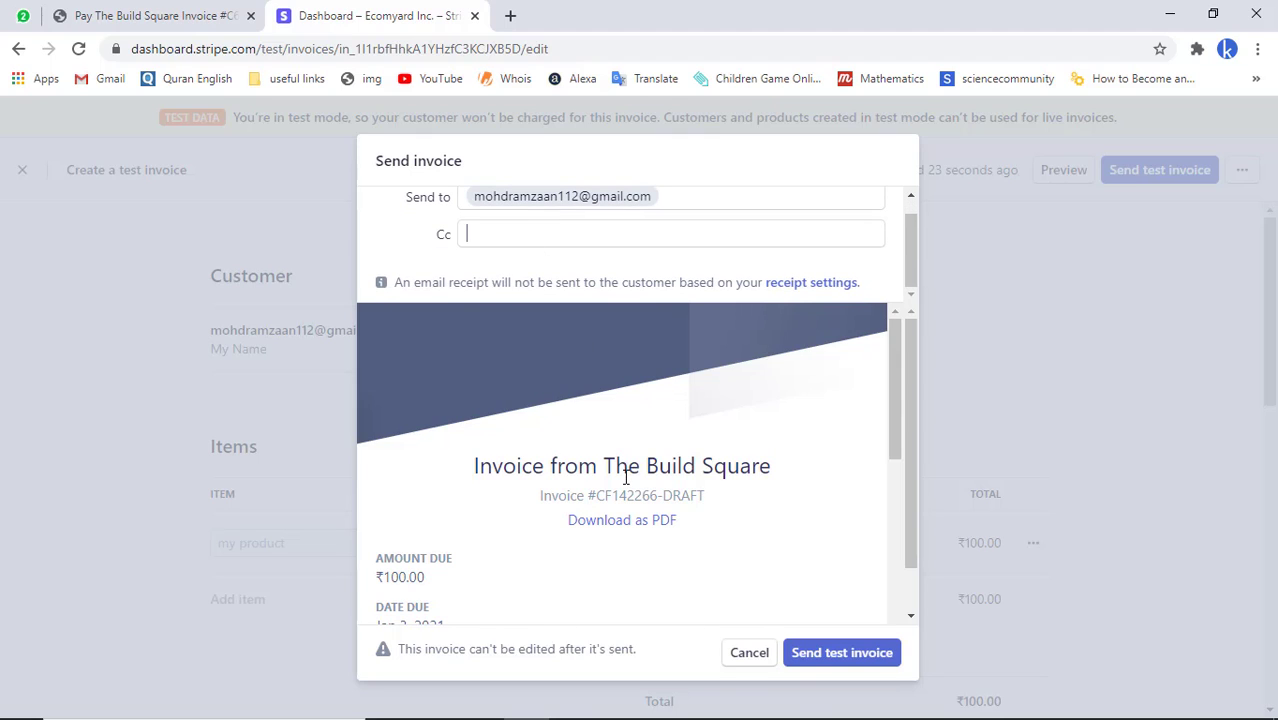
click(623, 522)
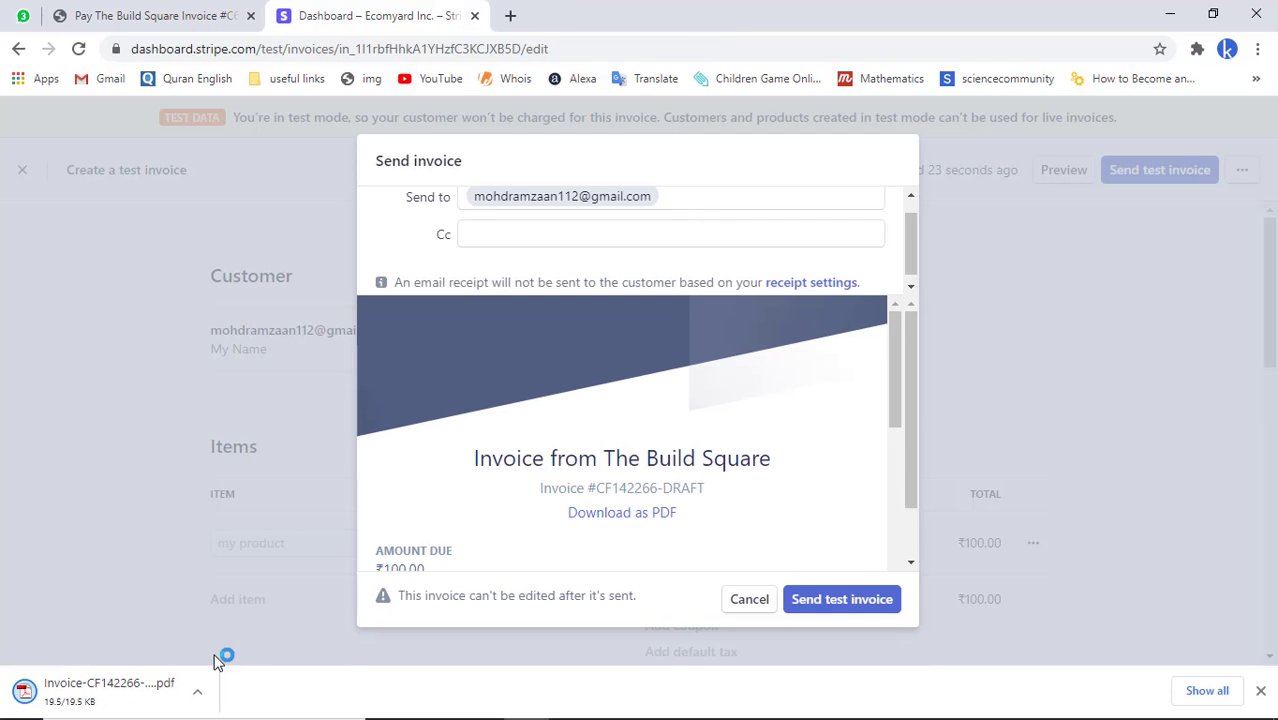
click(138, 683)
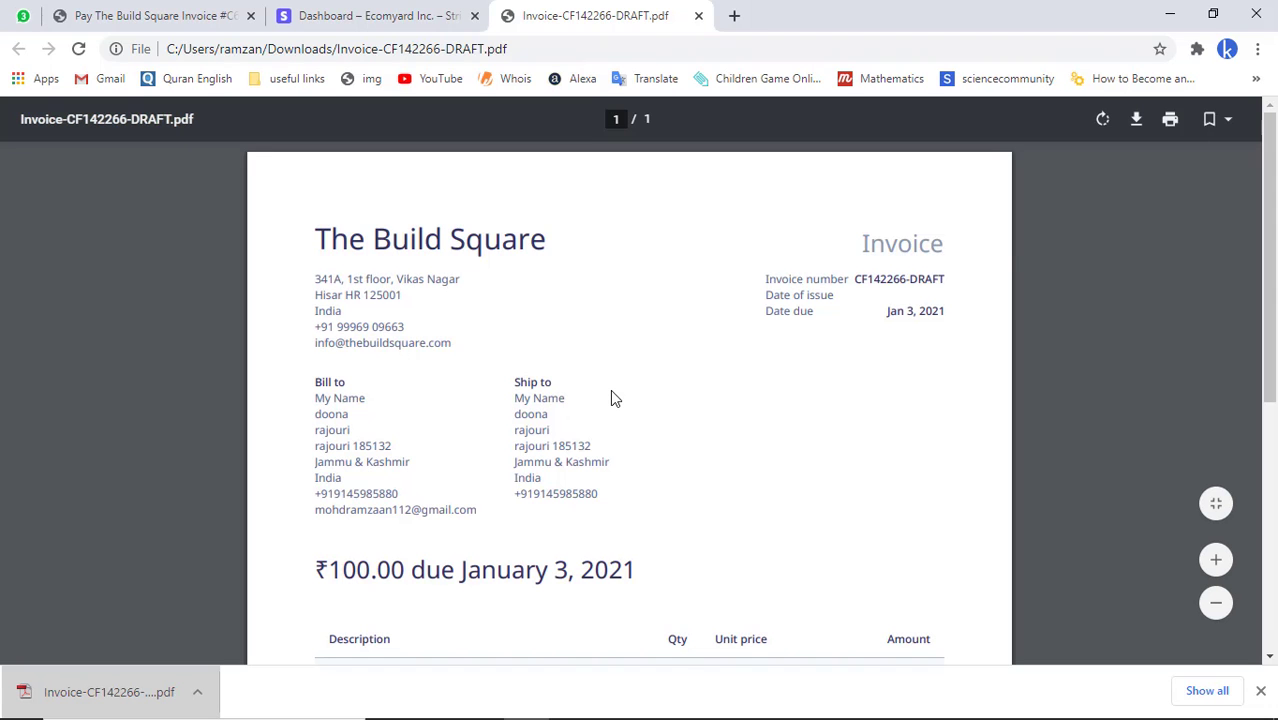
scroll(610, 389, down, 4)
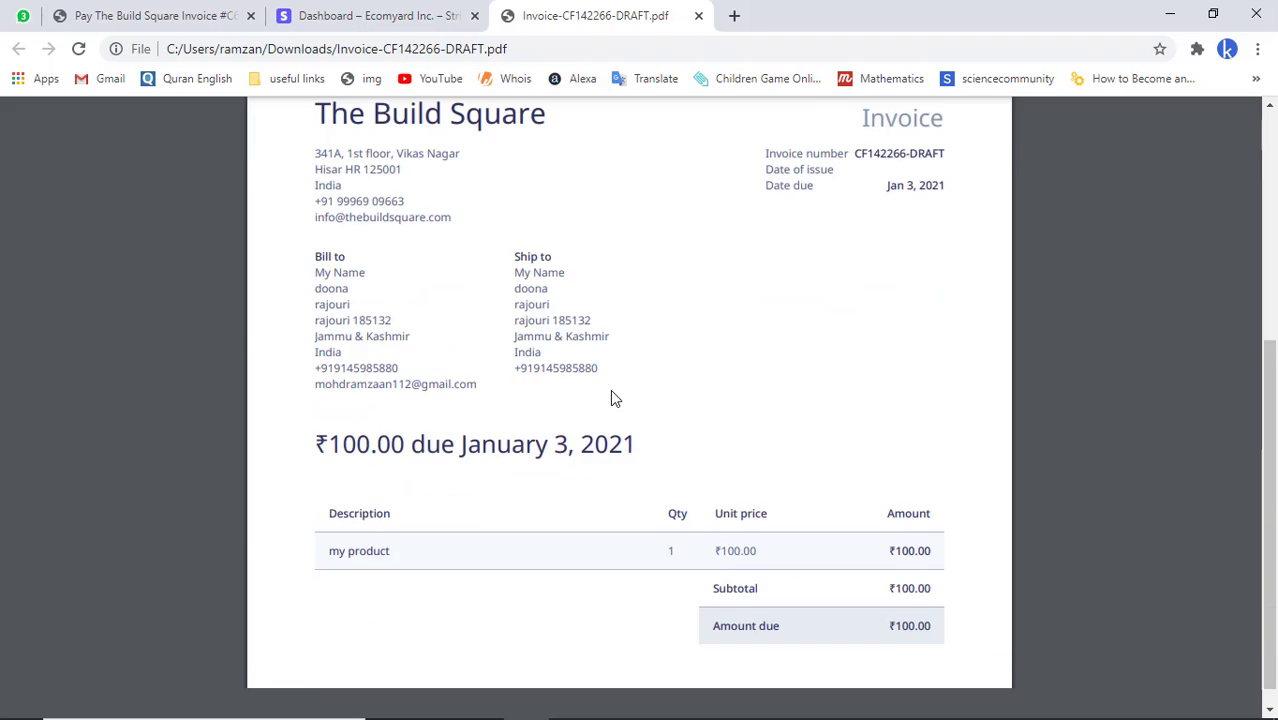
scroll(614, 398, up, 5)
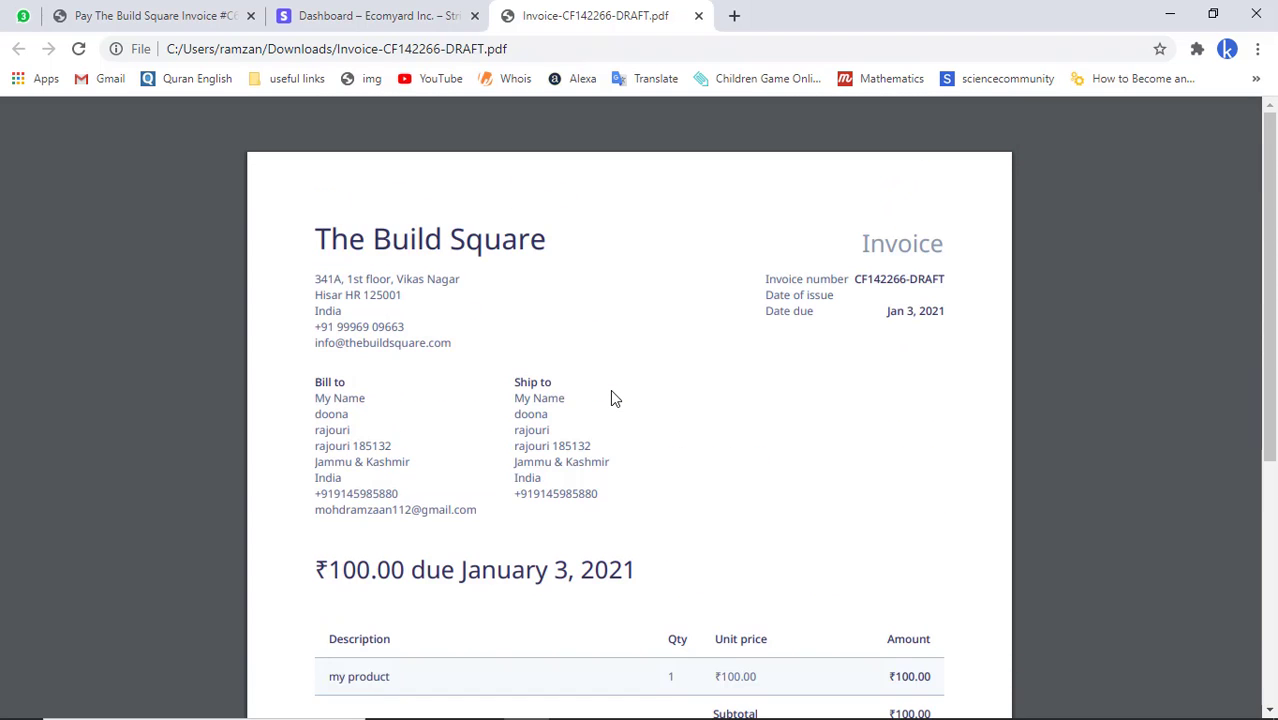
click(698, 16)
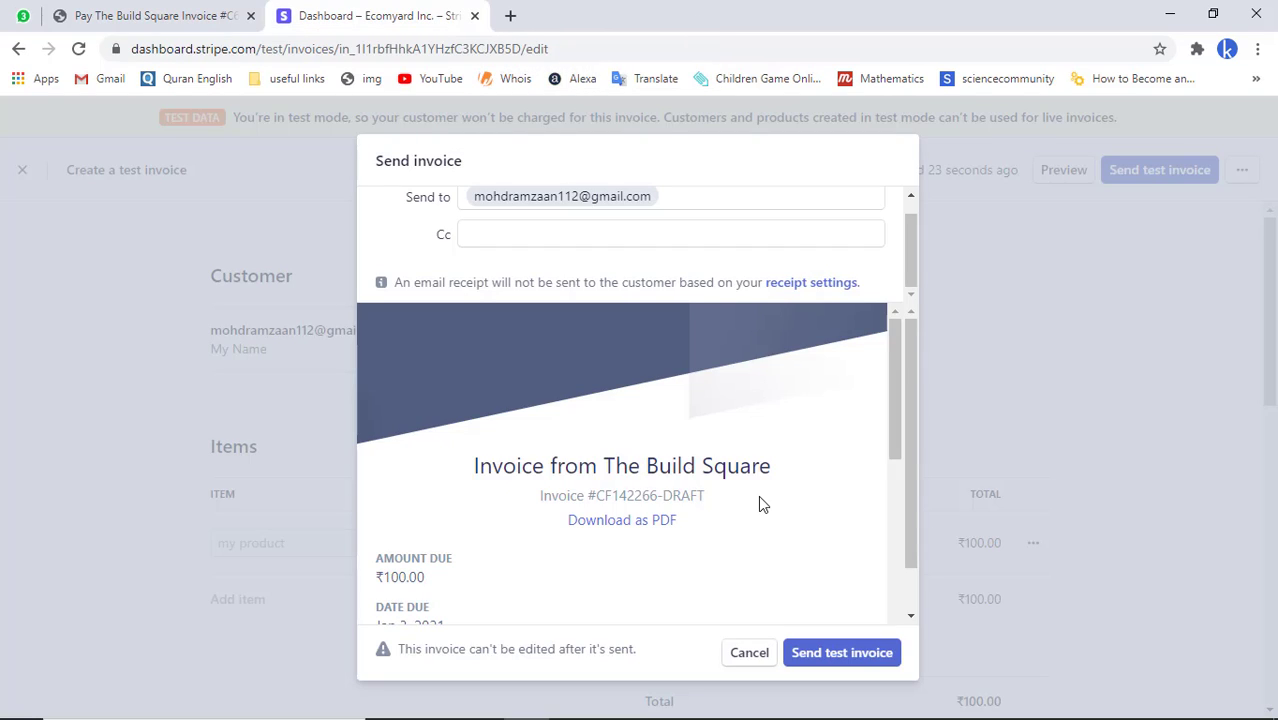
scroll(758, 497, down, 5)
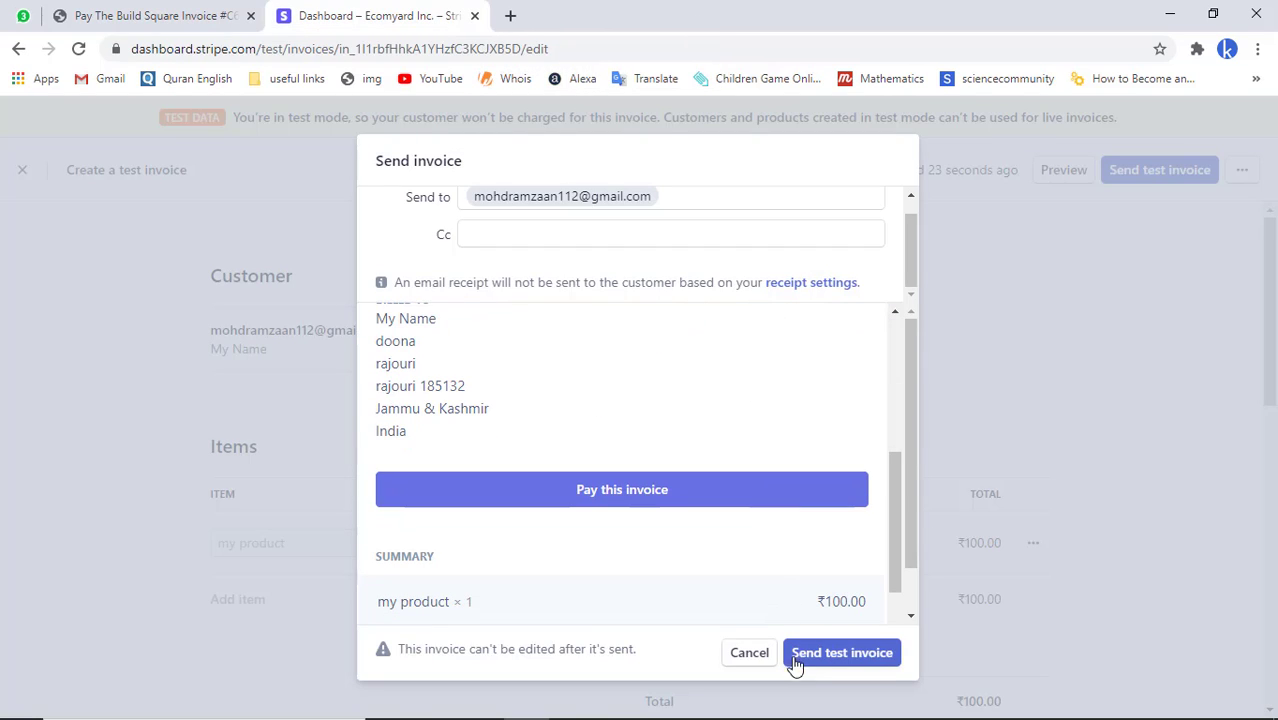
click(849, 655)
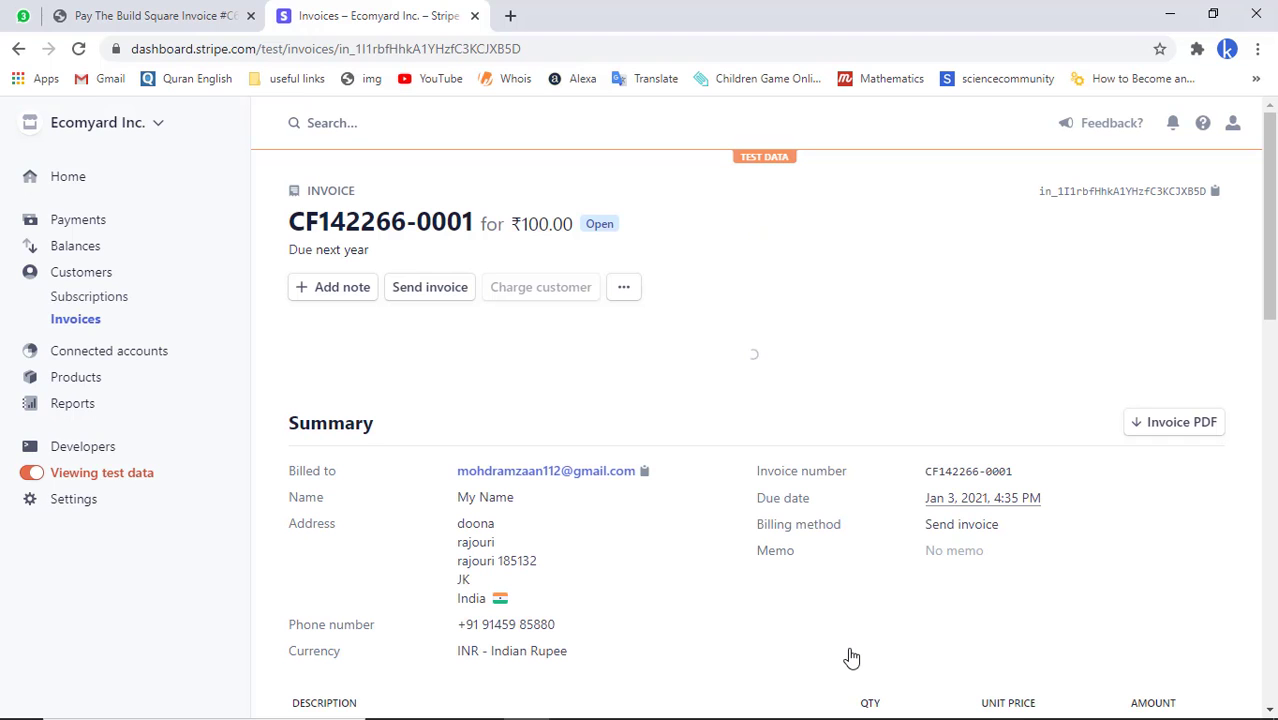
Step: Copy the hosted Payment page link address from the invoice's Details section
scroll(706, 468, down, 6)
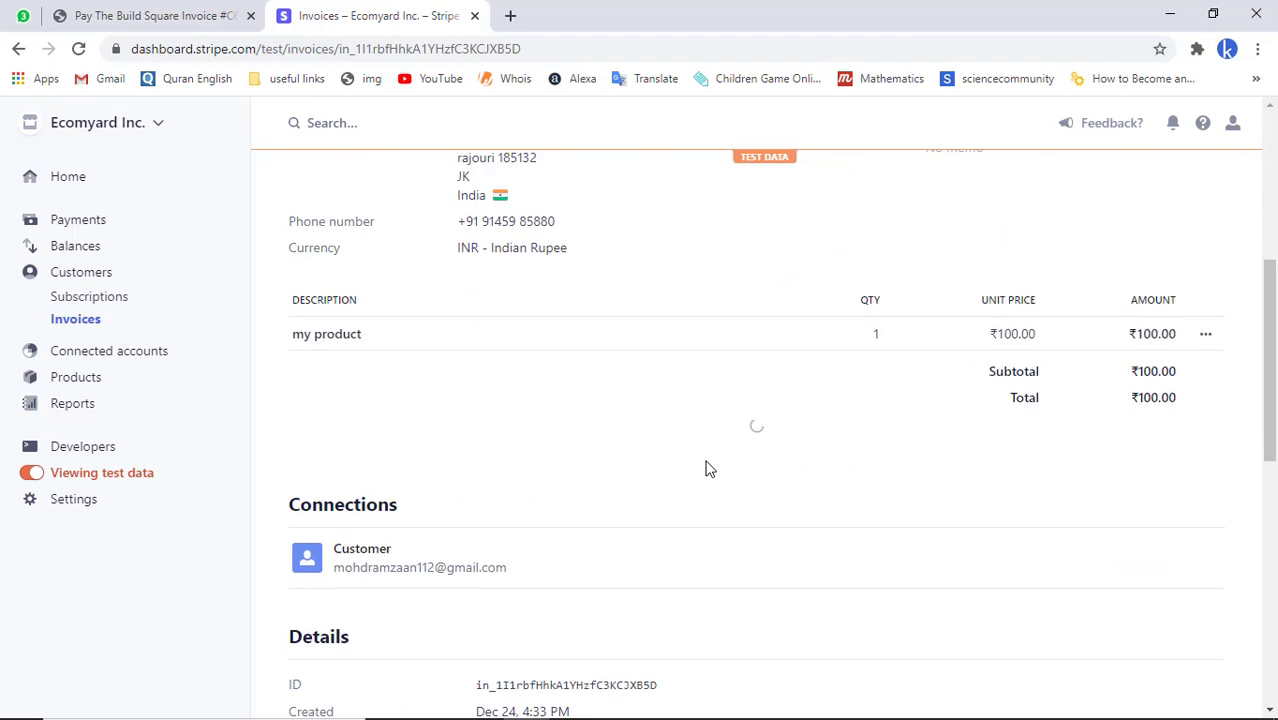
scroll(706, 468, down, 3)
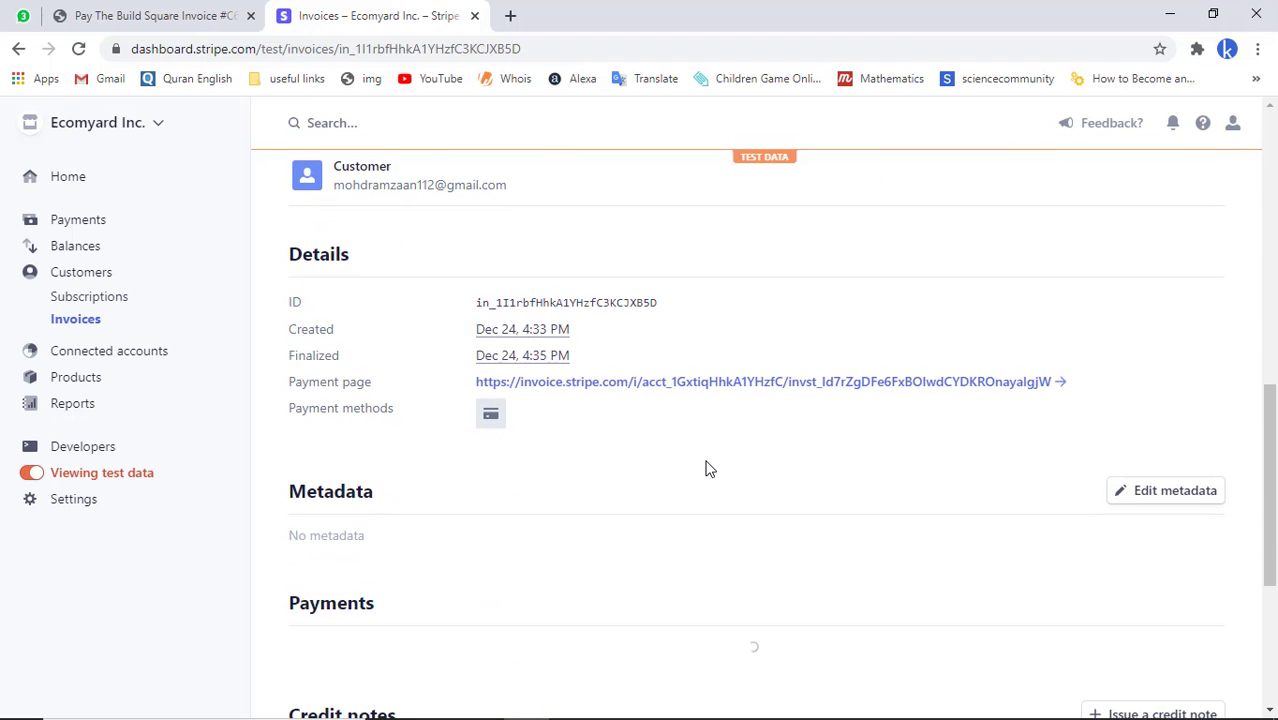
scroll(706, 468, up, 10)
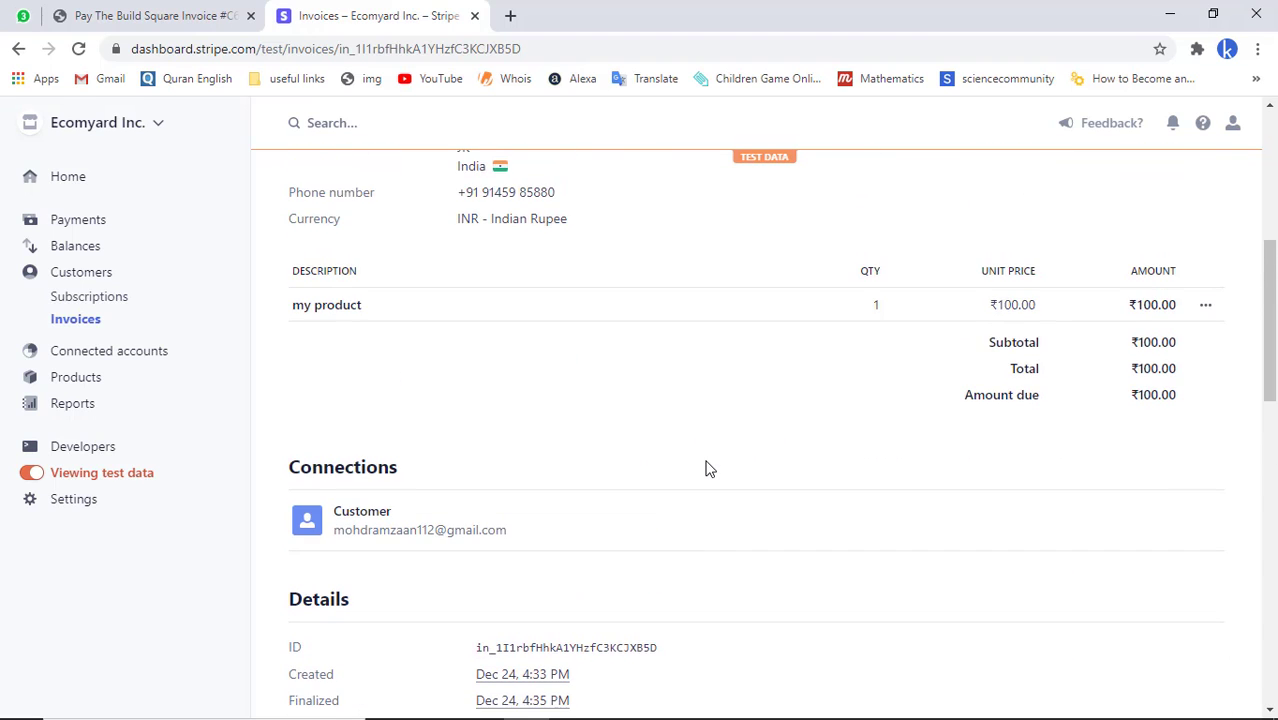
scroll(706, 468, down, 10)
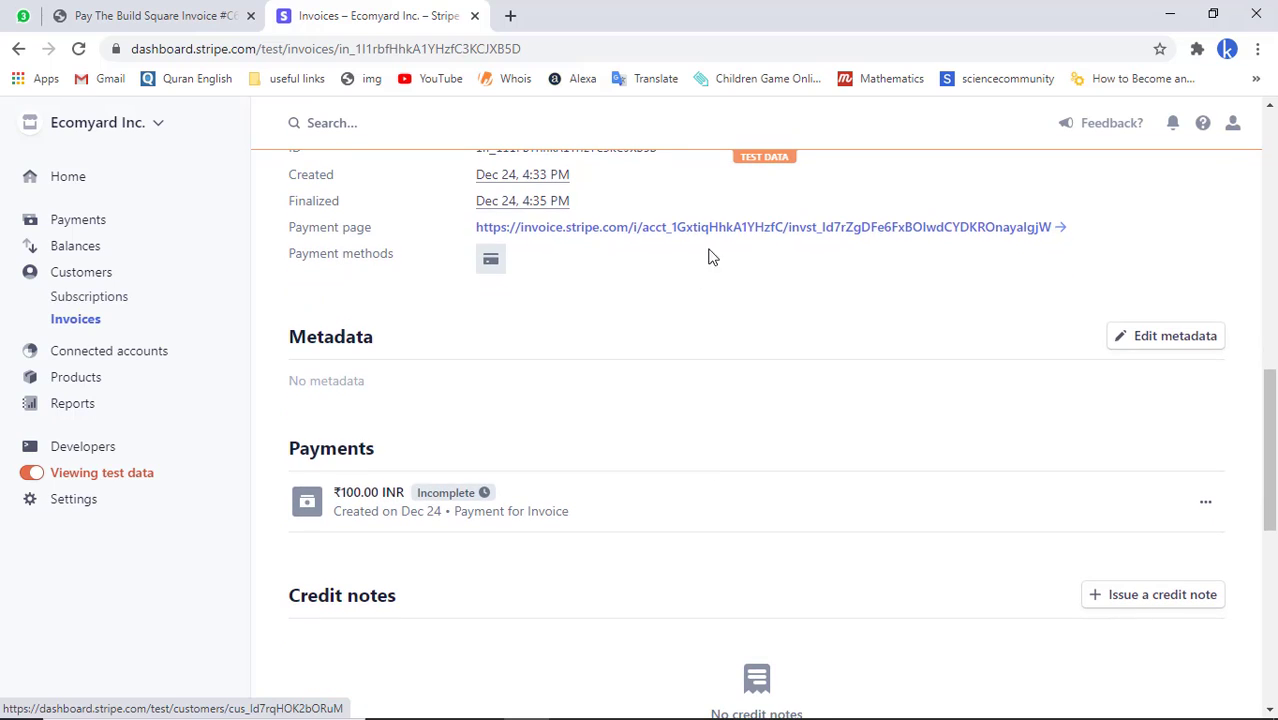
right_click(712, 231)
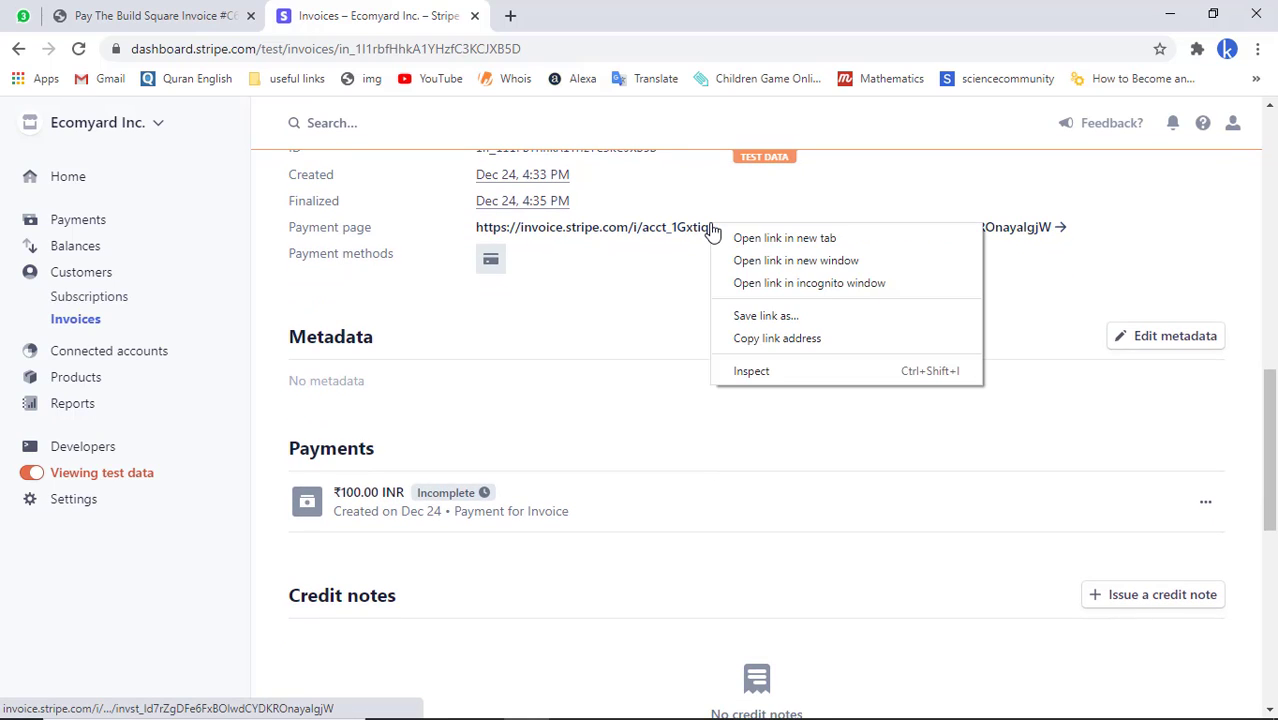
click(744, 339)
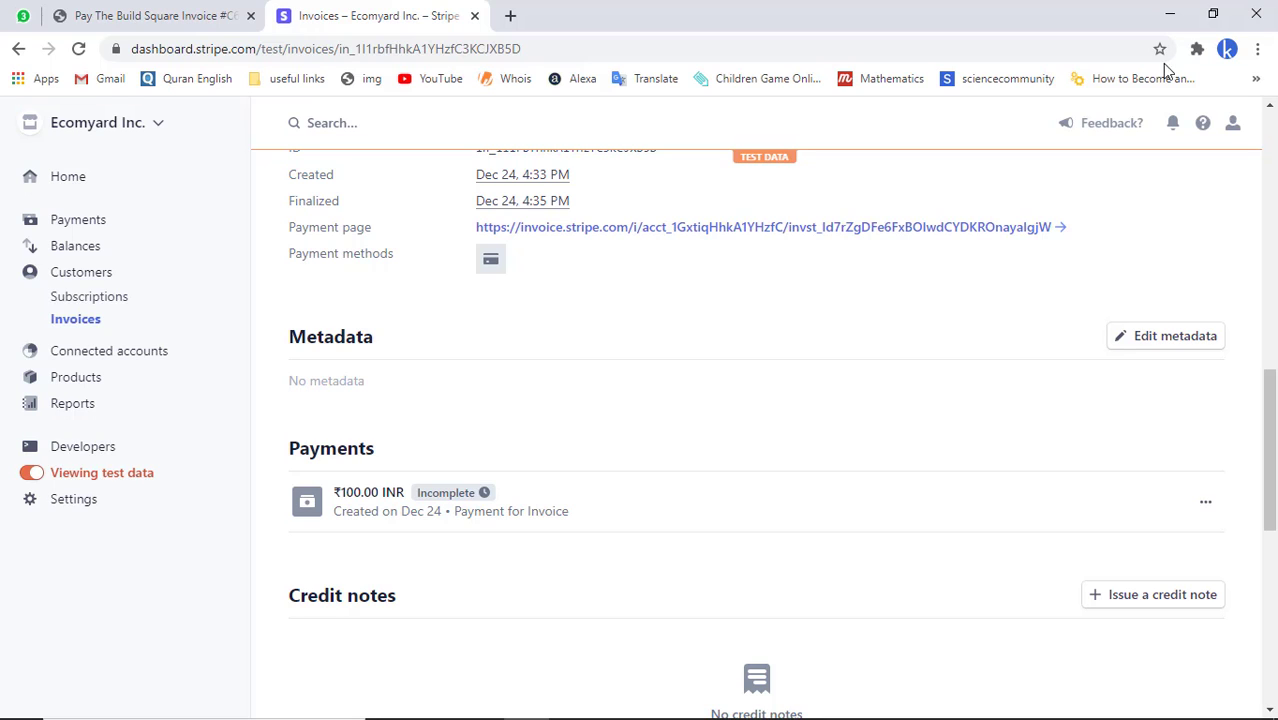
click(1257, 48)
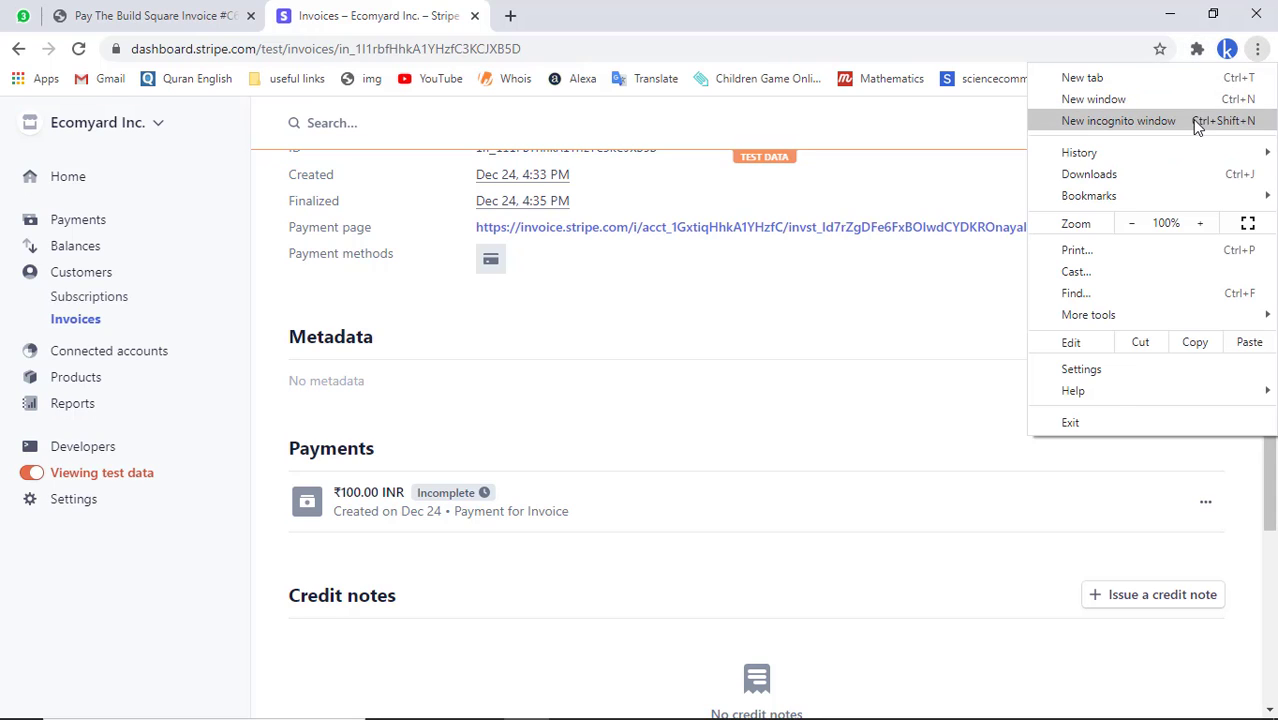
Step: Load the copied payment page URL in a new incognito Chrome window
click(1201, 120)
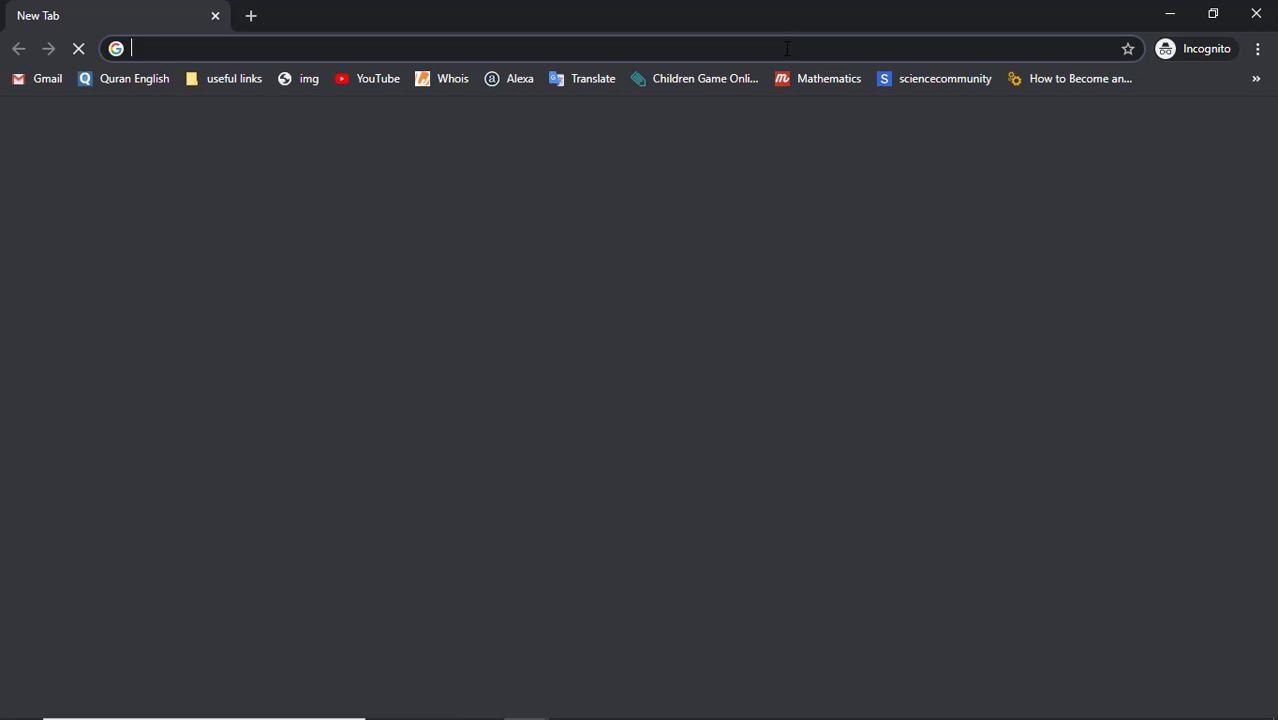
right_click(789, 47)
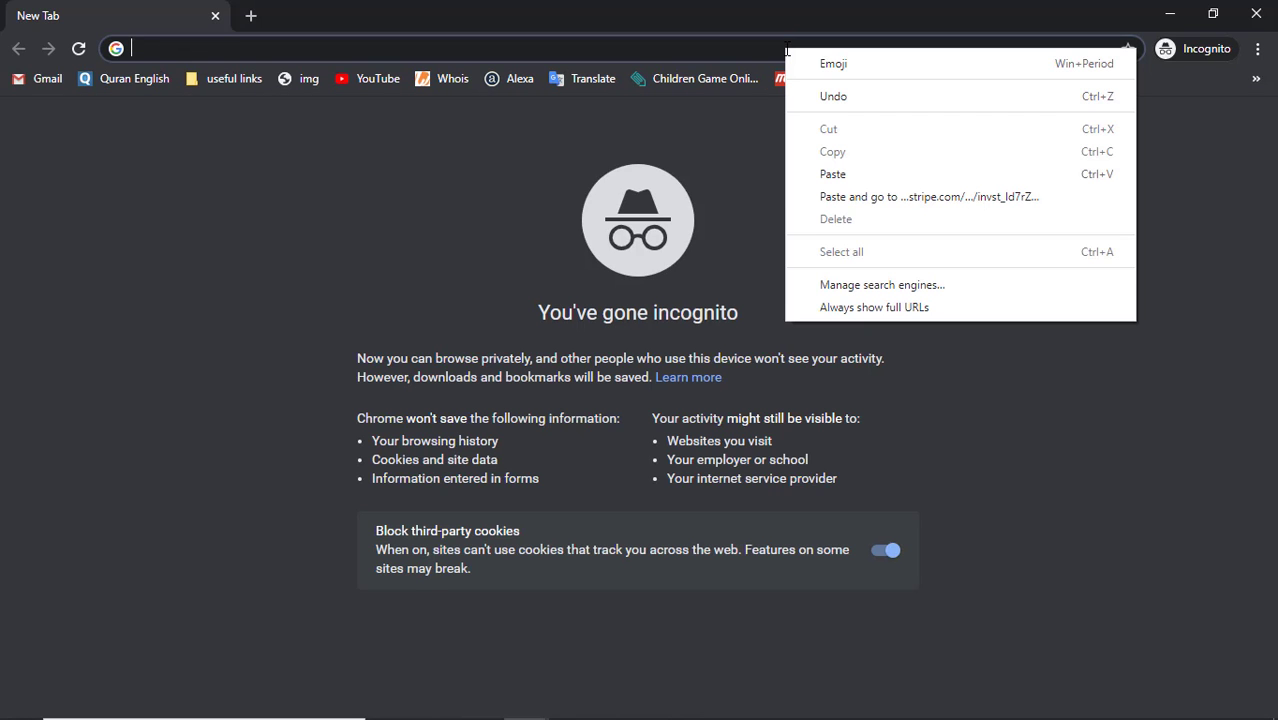
click(833, 174)
key(Return)
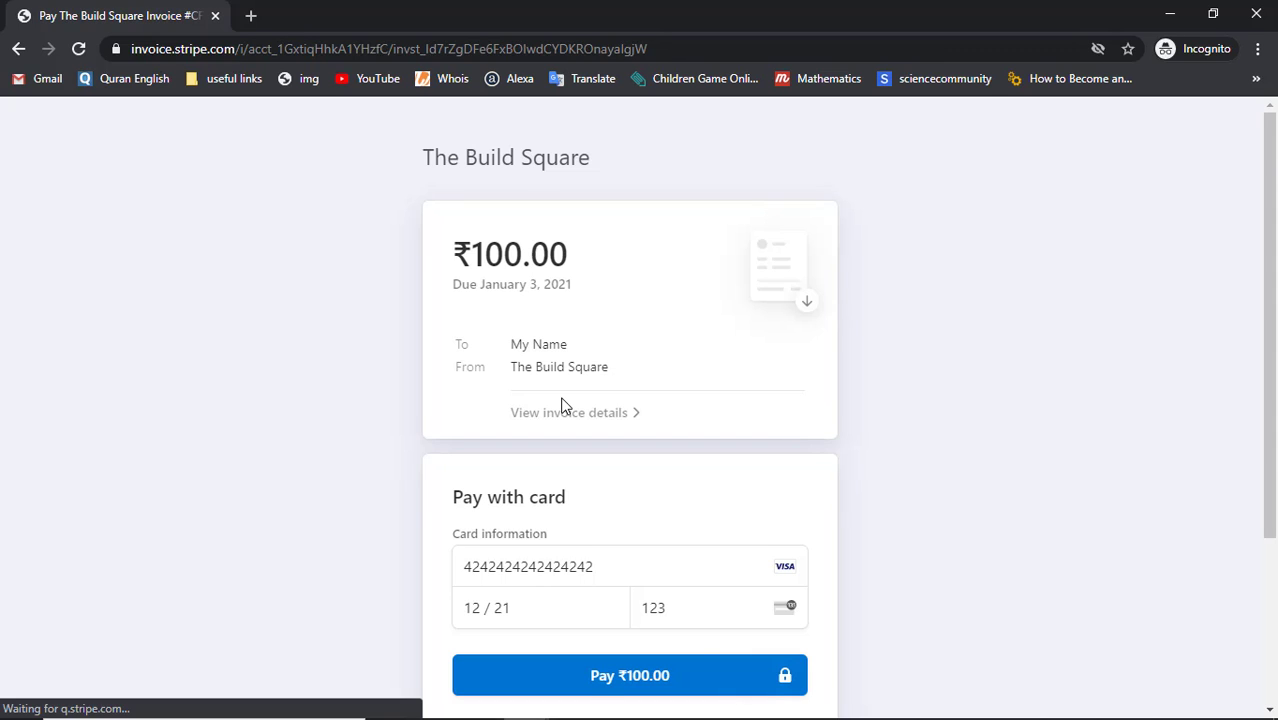
Step: Submit the ₹100.00 payment on the hosted invoice page using the prefilled test card
scroll(561, 405, down, 3)
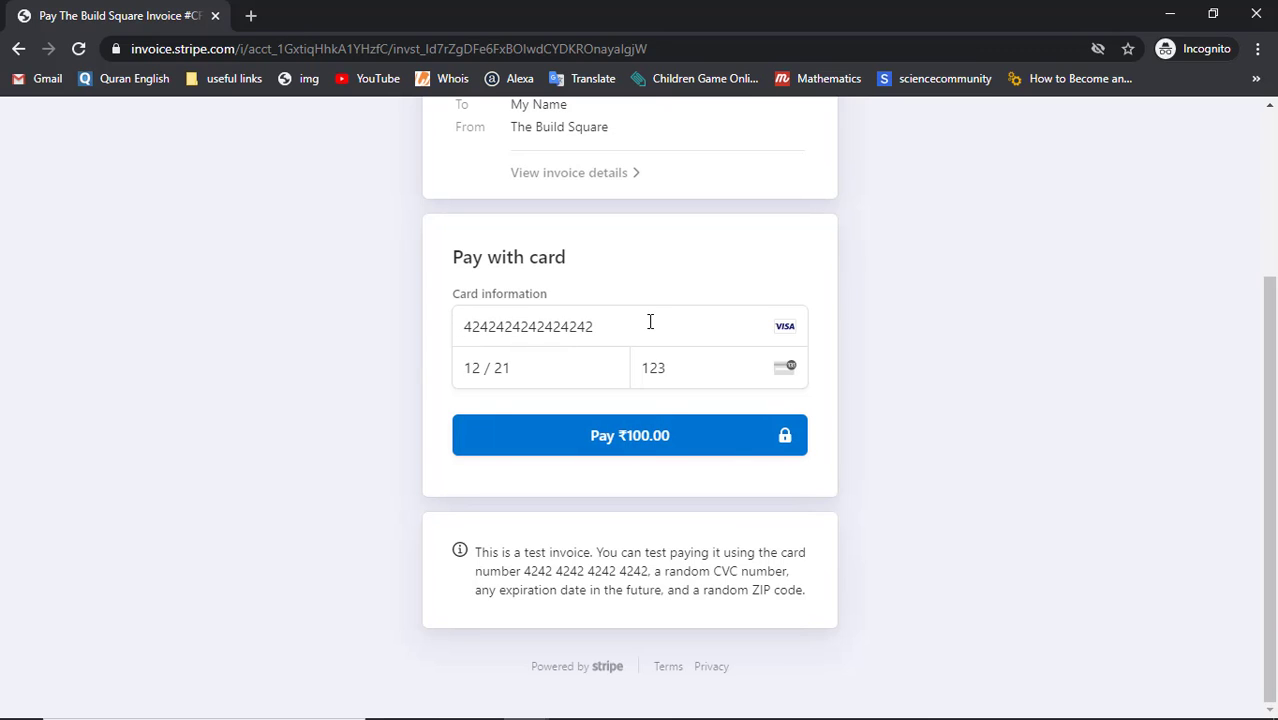
scroll(650, 321, up, 1)
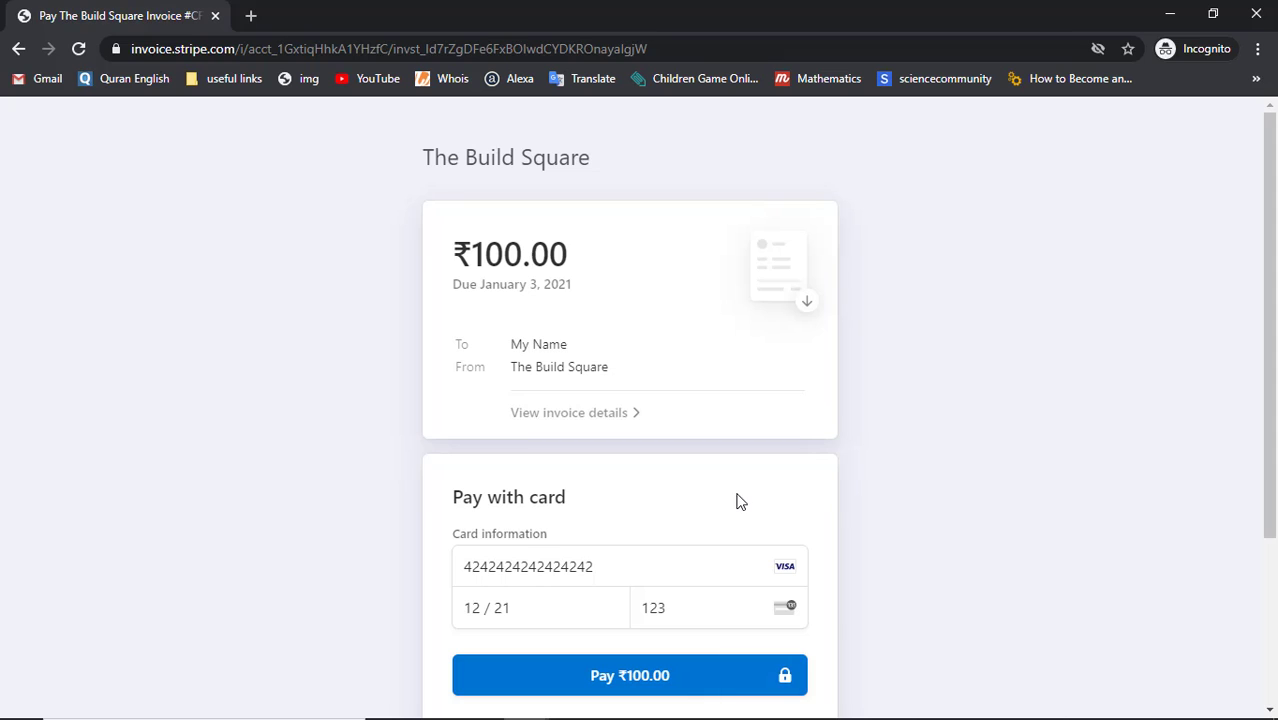
scroll(736, 501, down, 2)
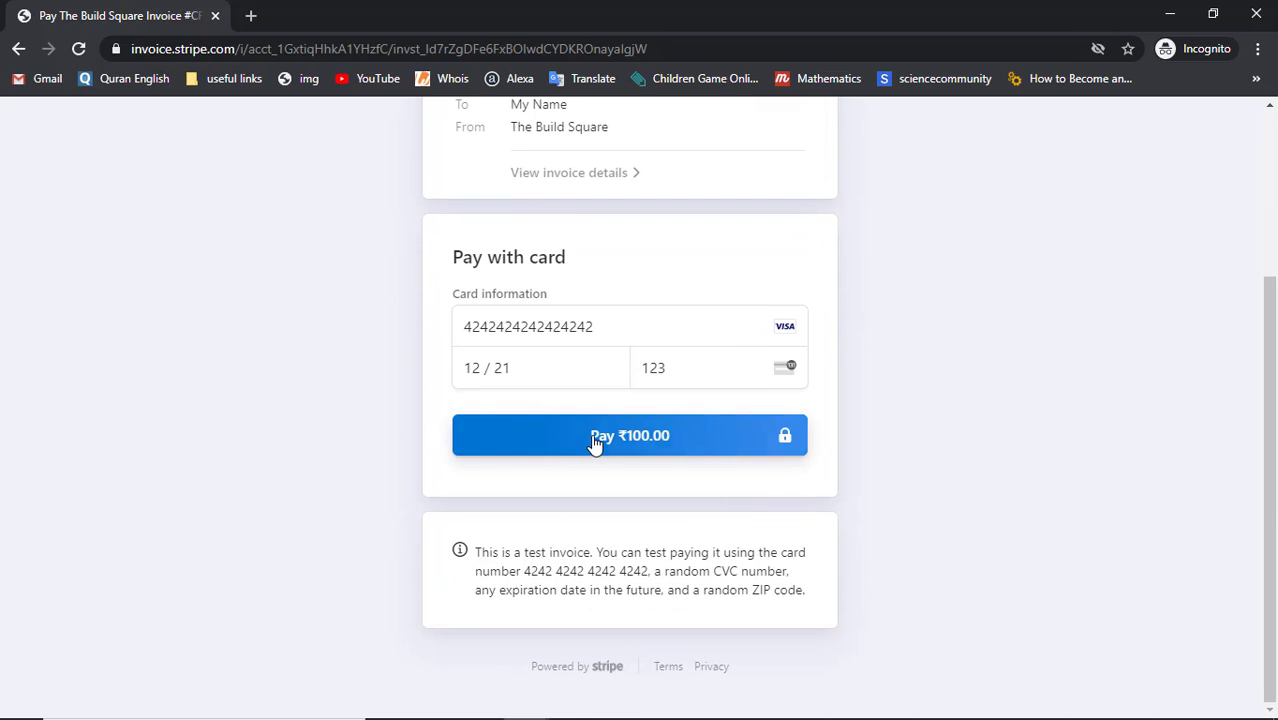
click(595, 443)
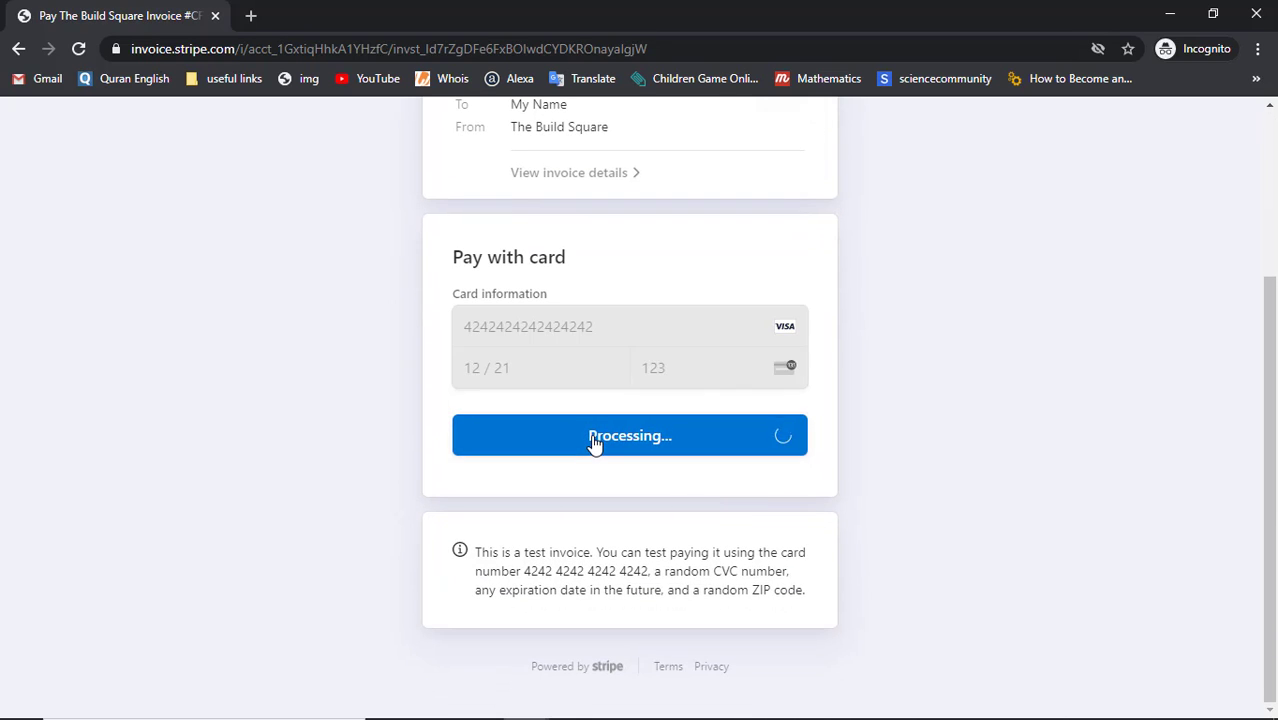
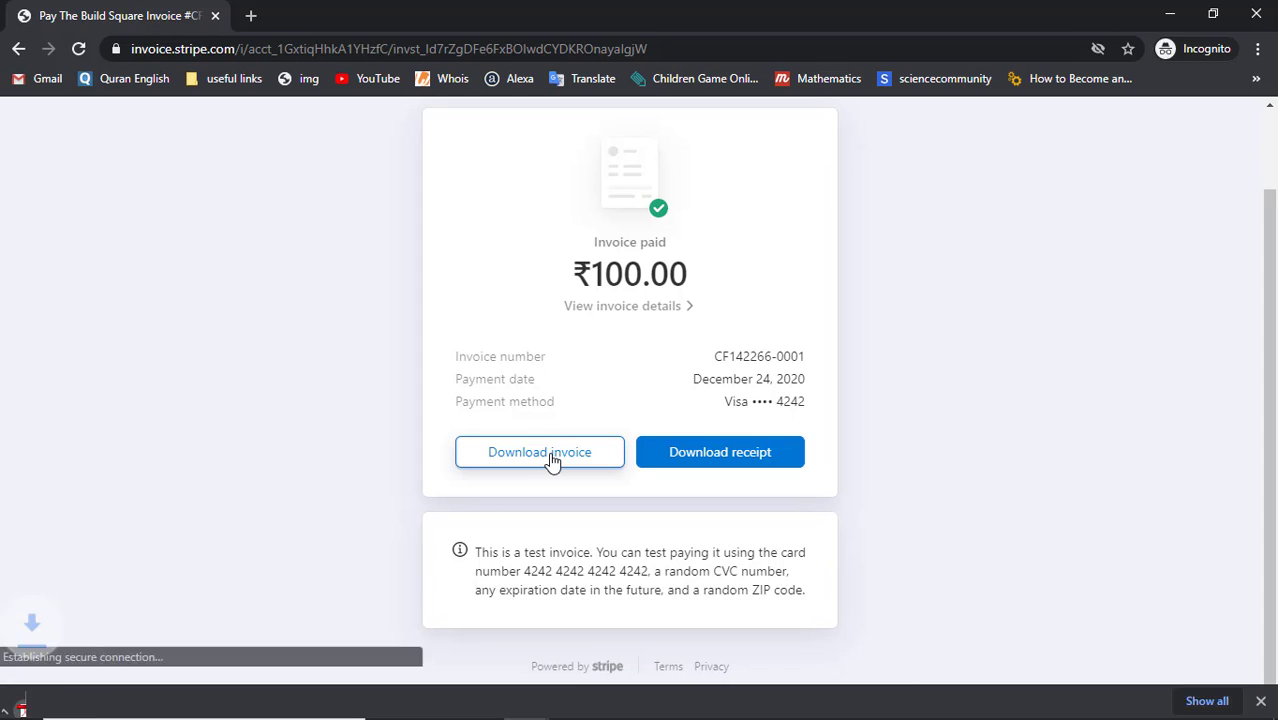
click(763, 463)
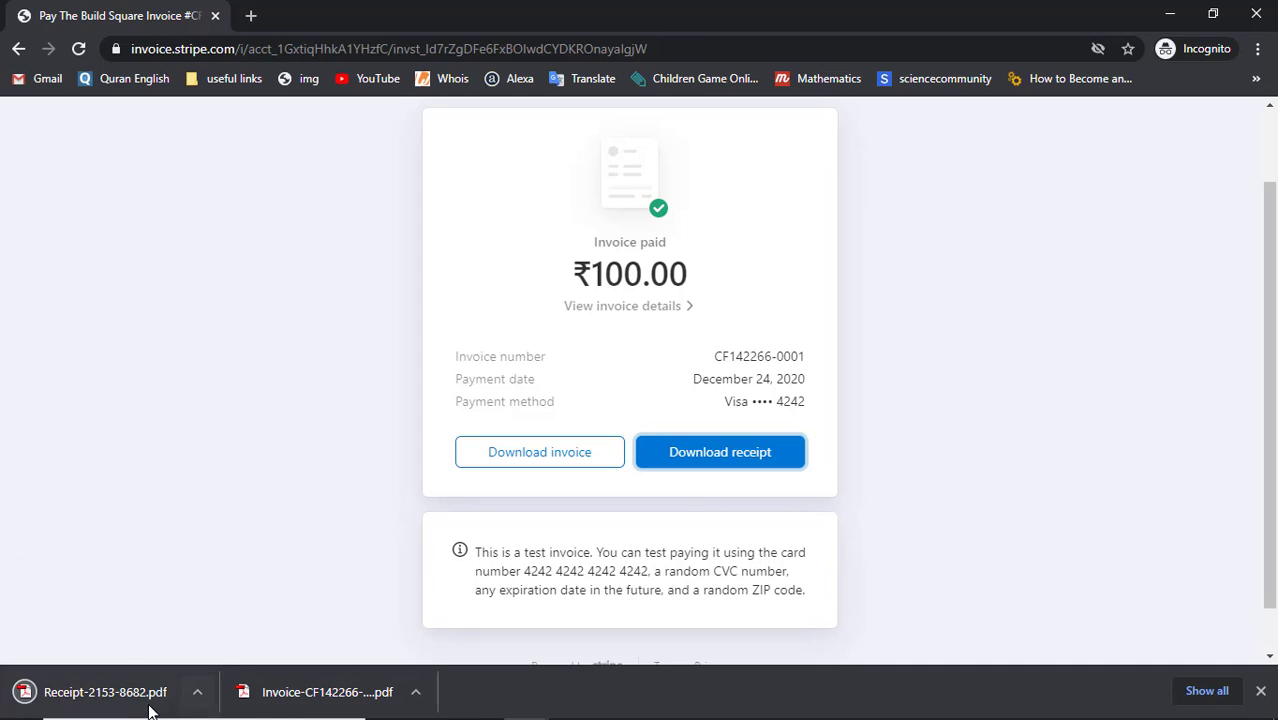
click(115, 703)
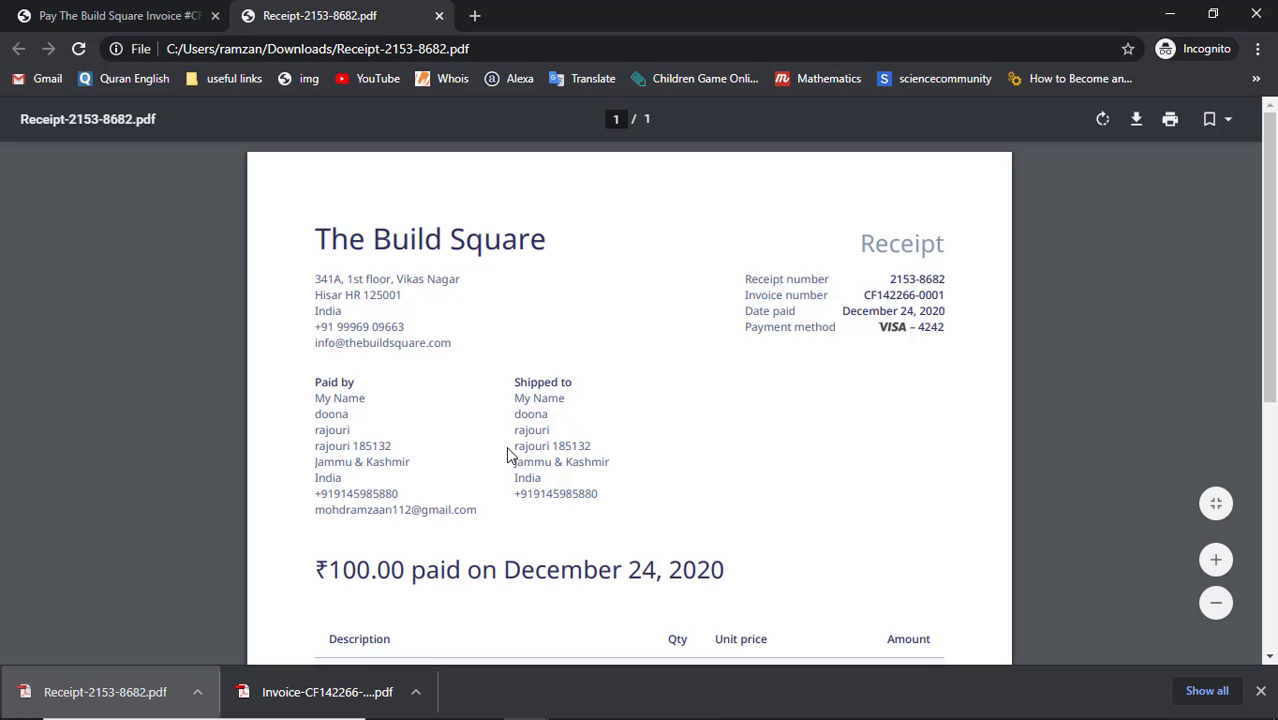
Step: Scroll through the downloaded receipt PDF to review it
scroll(506, 446, down, 4)
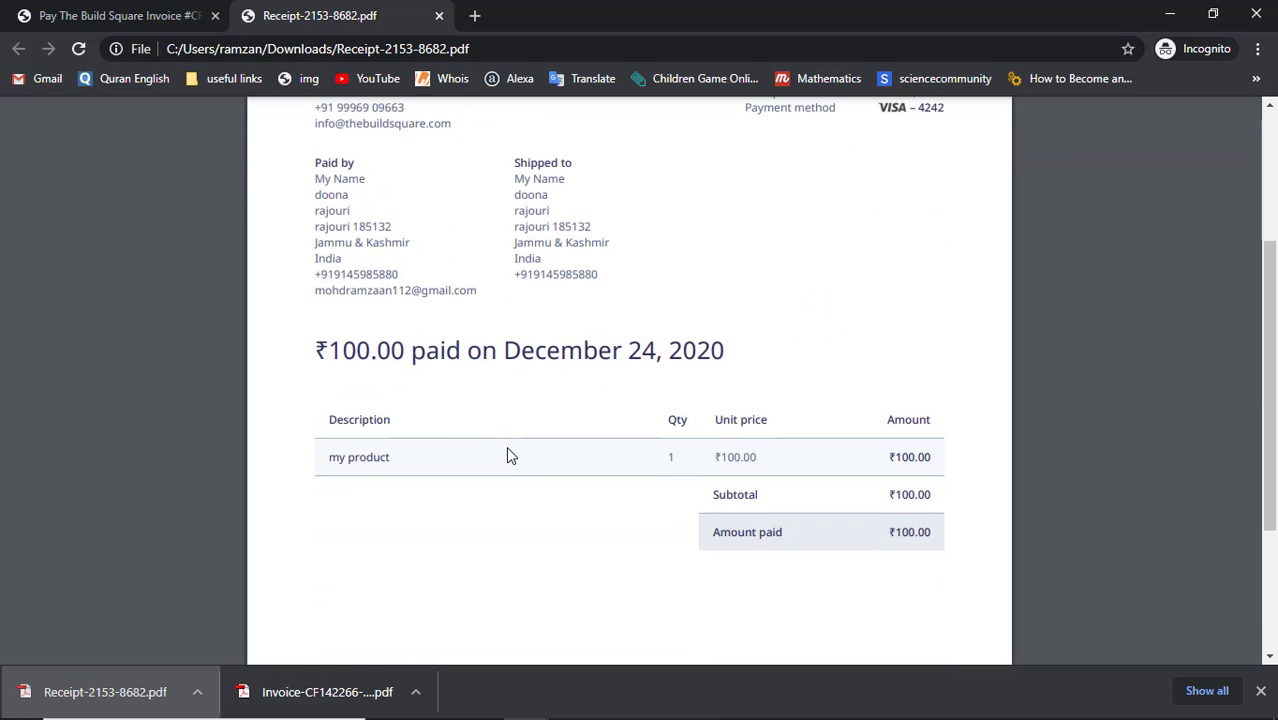
scroll(506, 456, down, 2)
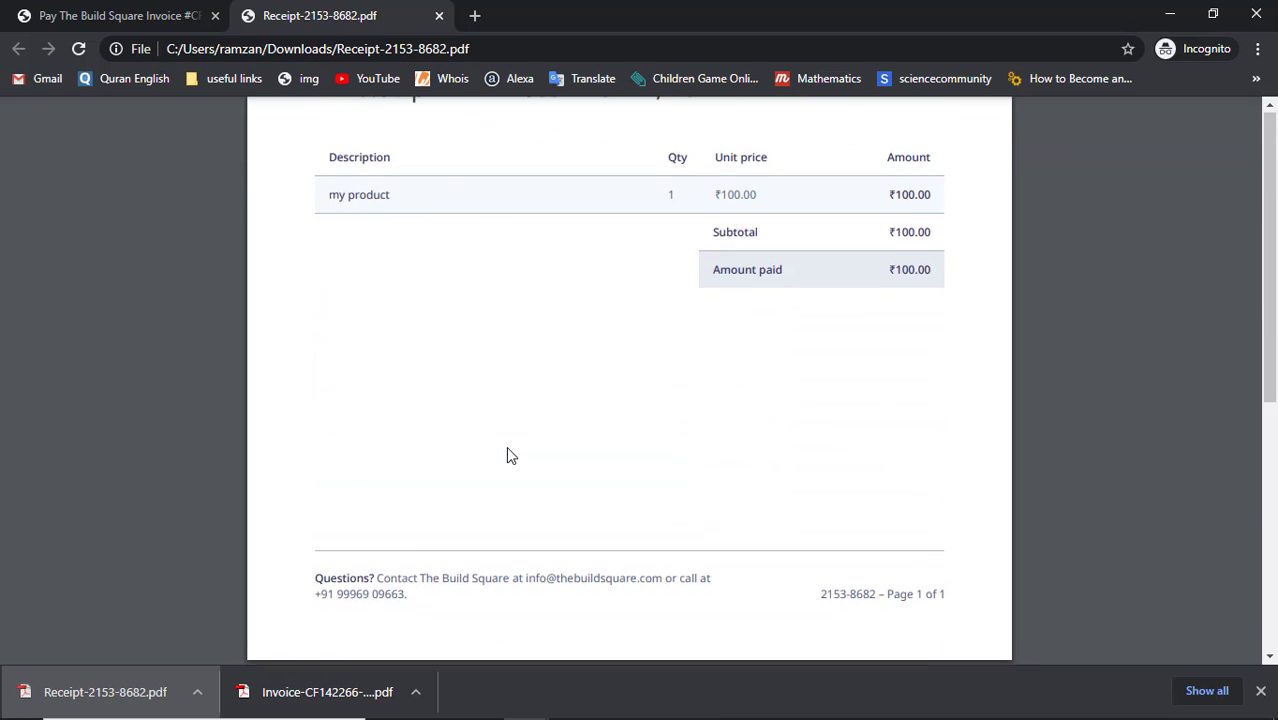
scroll(506, 456, up, 5)
Step: Review Invoice-CF142266-0001.pdf, then go back to the 'Invoice paid' page
click(339, 701)
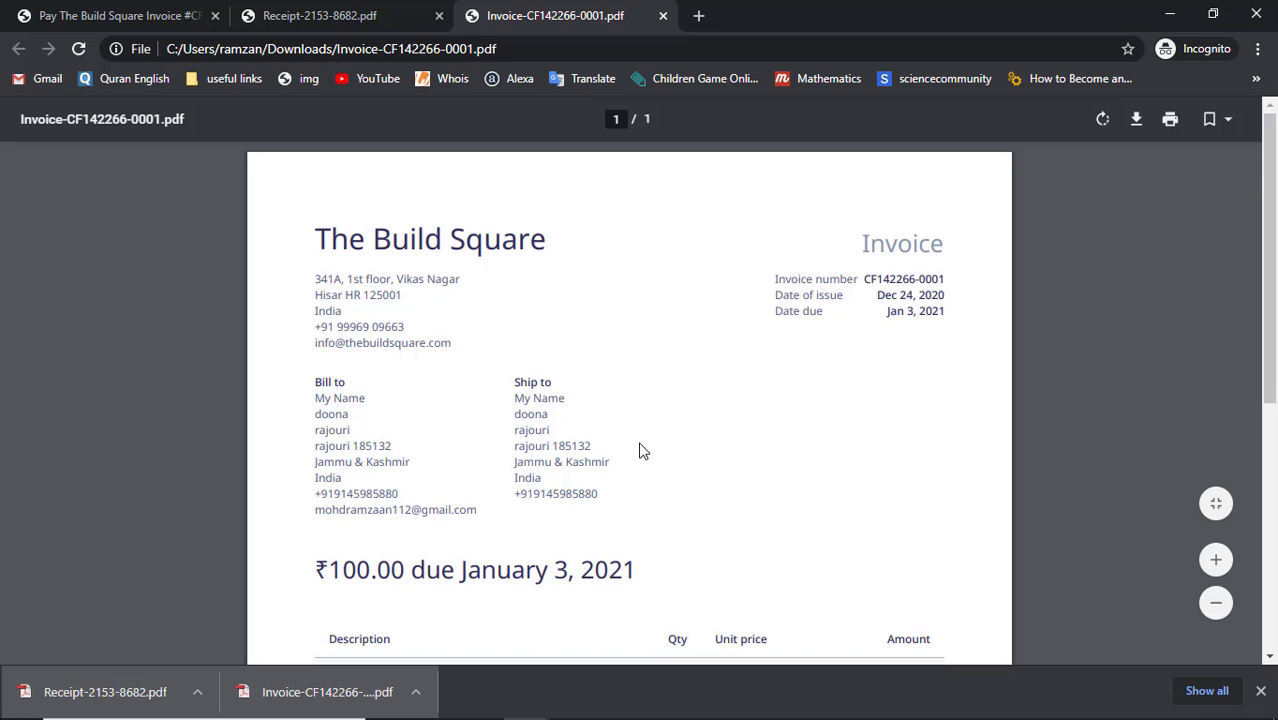
scroll(643, 452, down, 5)
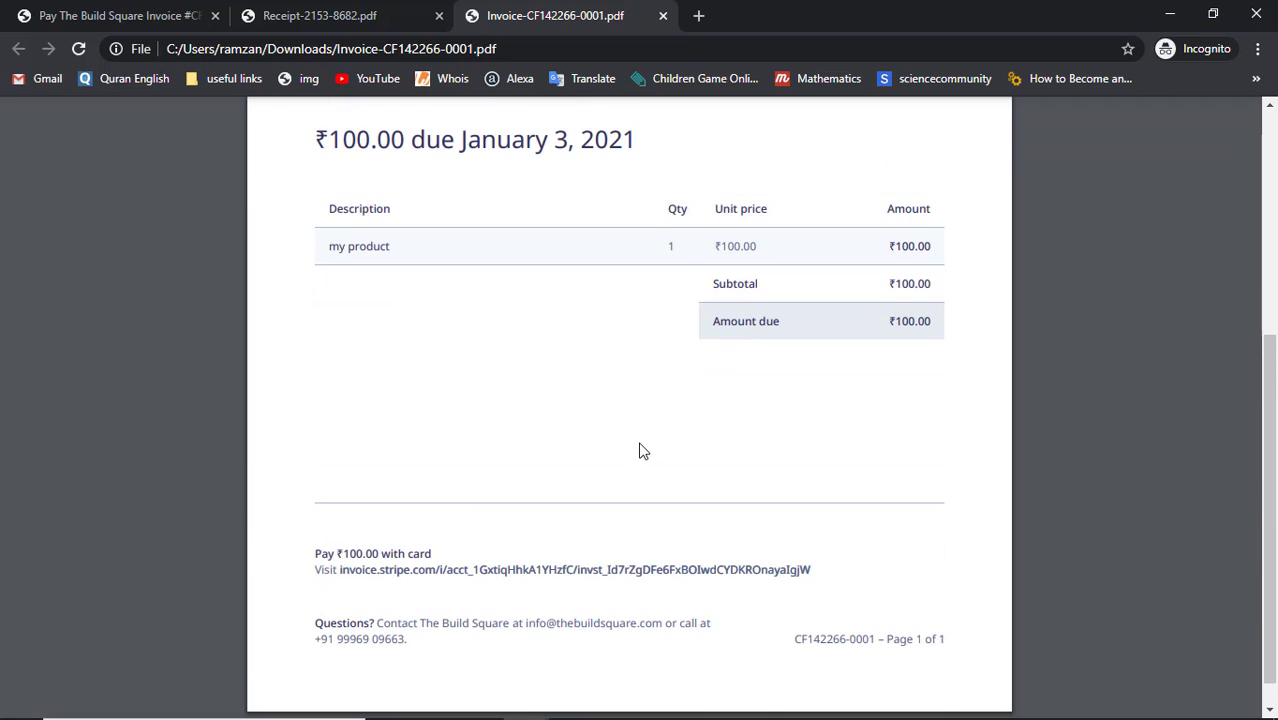
scroll(643, 452, up, 5)
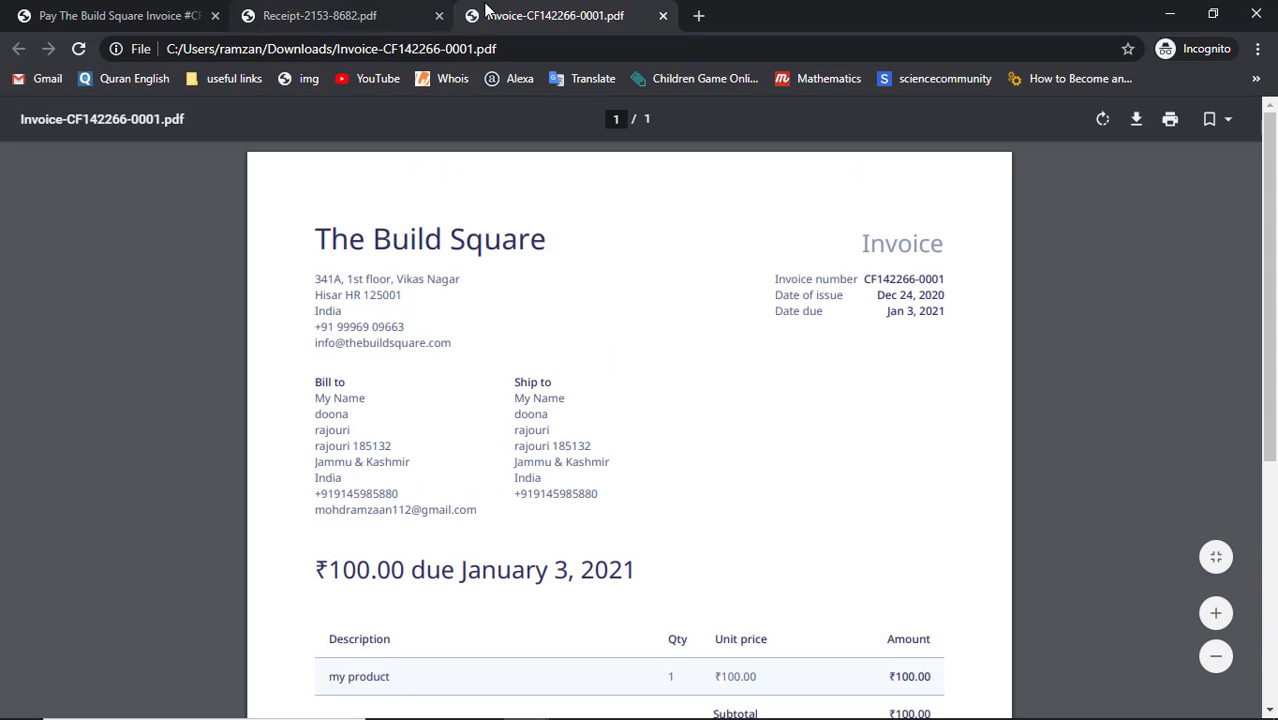
click(163, 8)
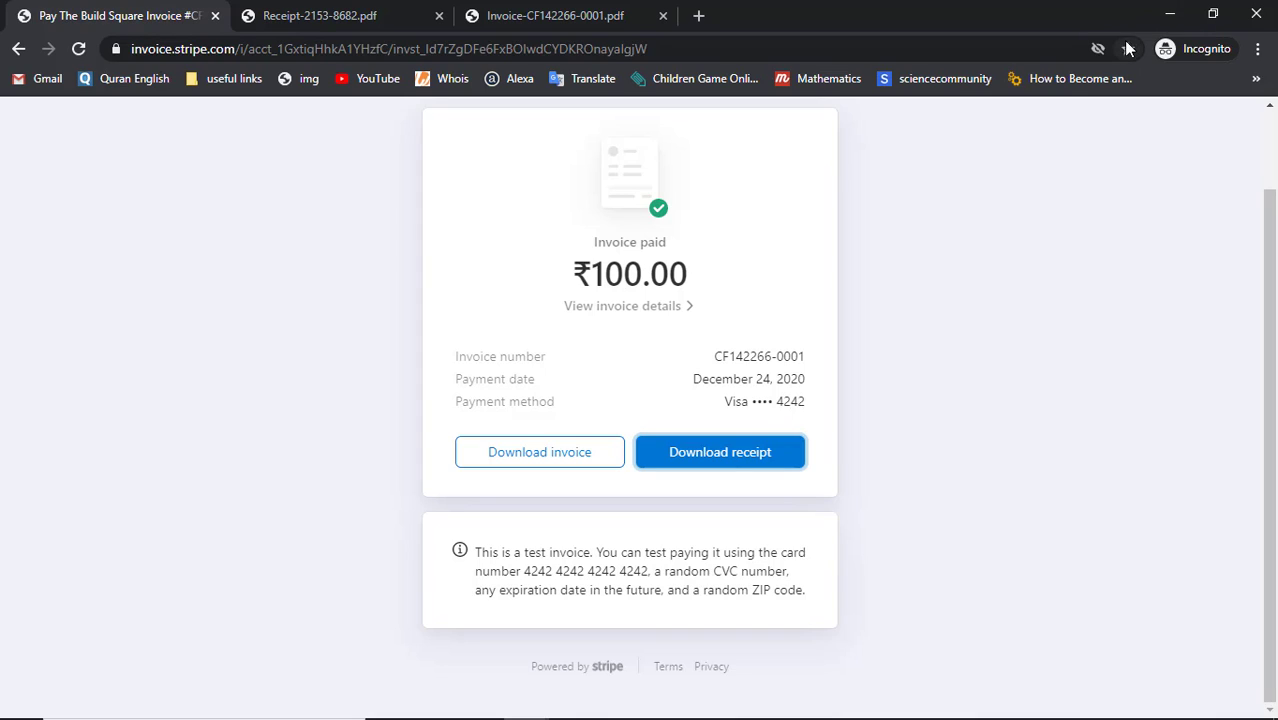
Step: Minimize the incognito window and reload the test invoice in the dashboard
click(1168, 14)
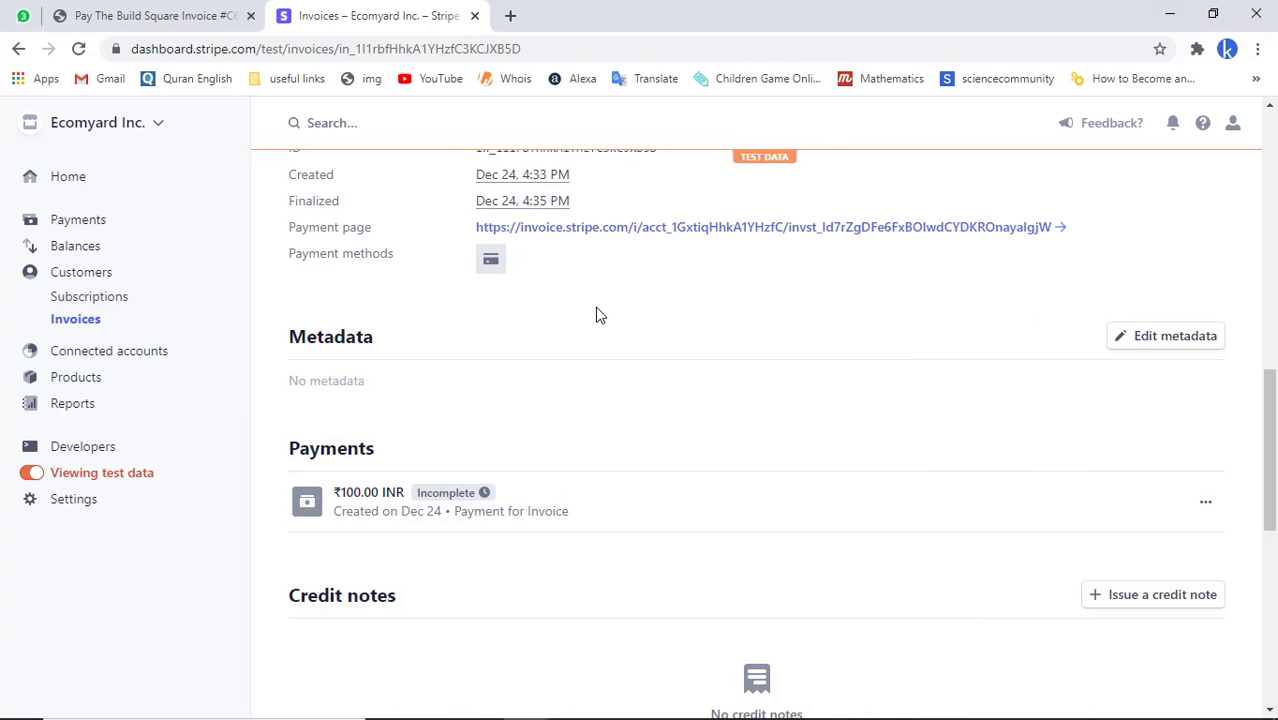
scroll(597, 314, up, 2)
scroll(597, 314, down, 3)
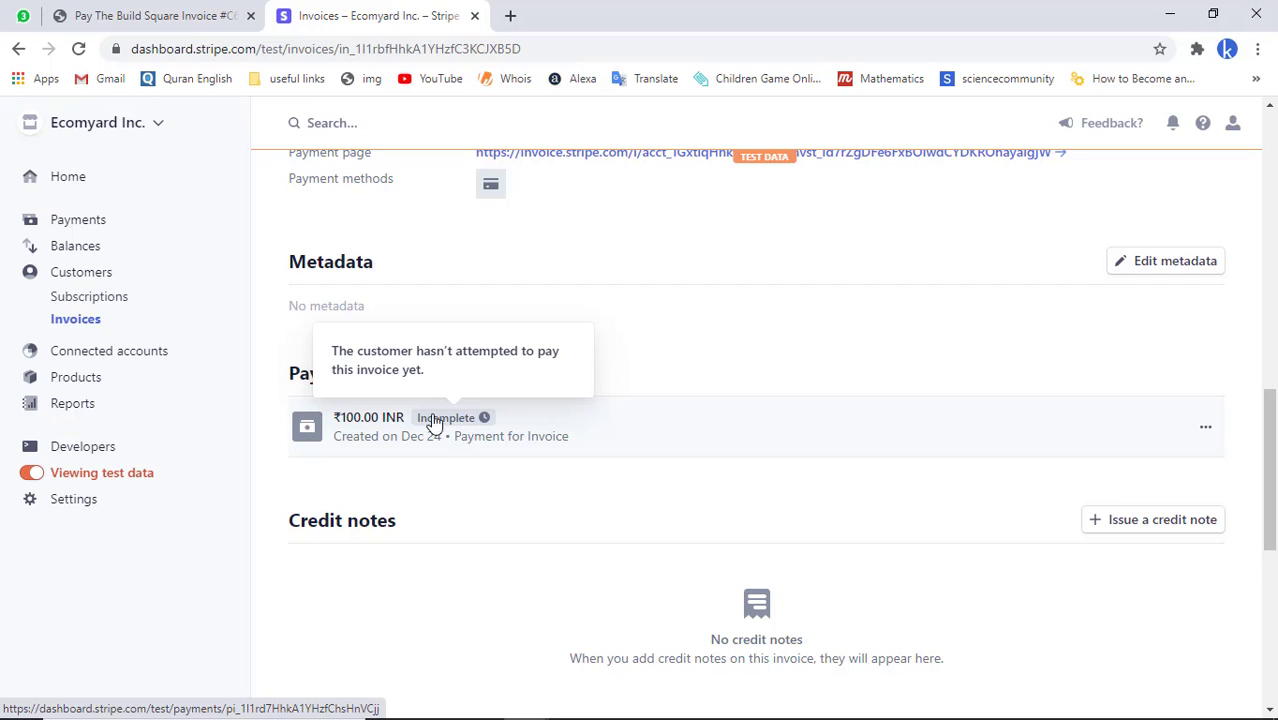
click(78, 48)
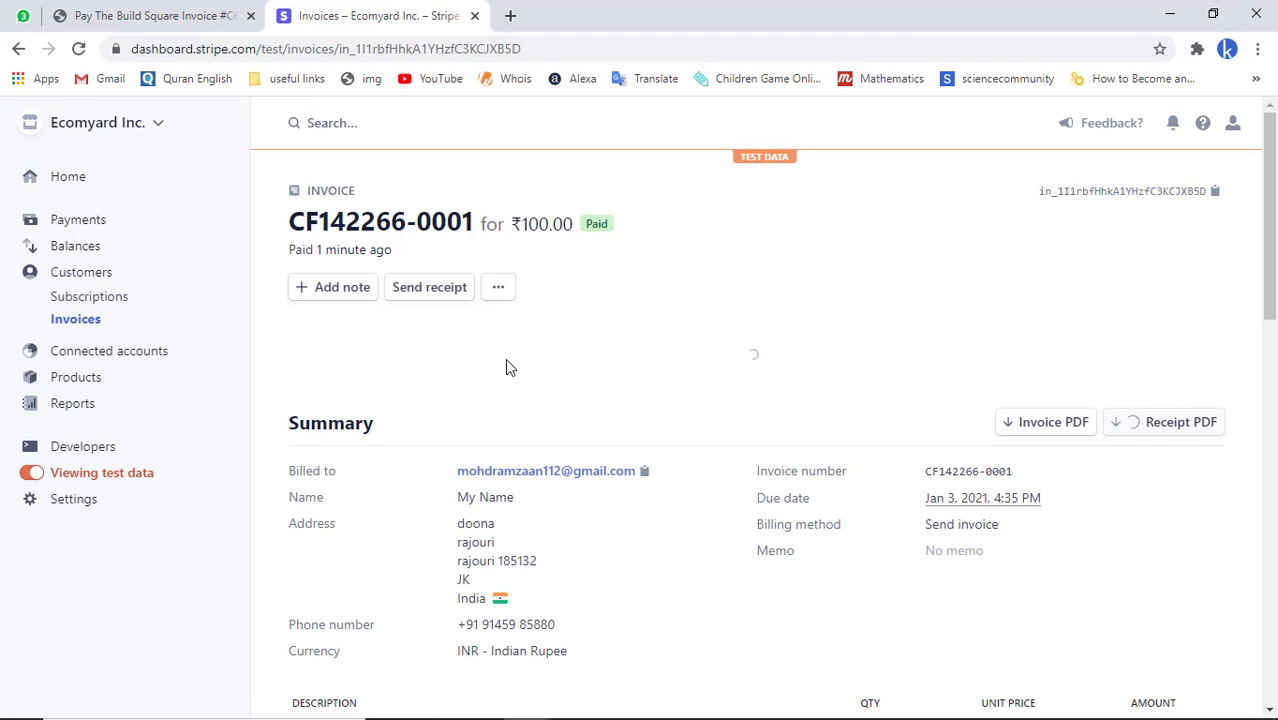
Step: Confirm the ₹100.00 payment shows Succeeded, then turn off Viewing test data
scroll(506, 360, down, 5)
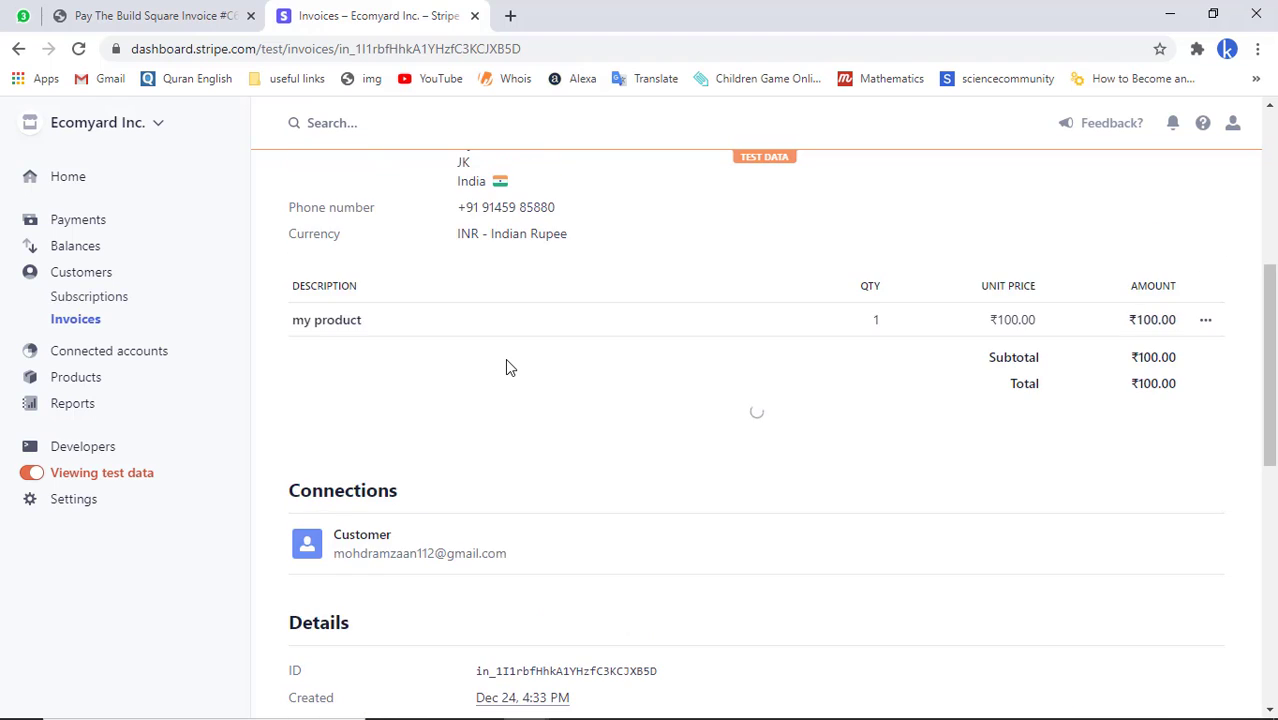
scroll(506, 364, down, 4)
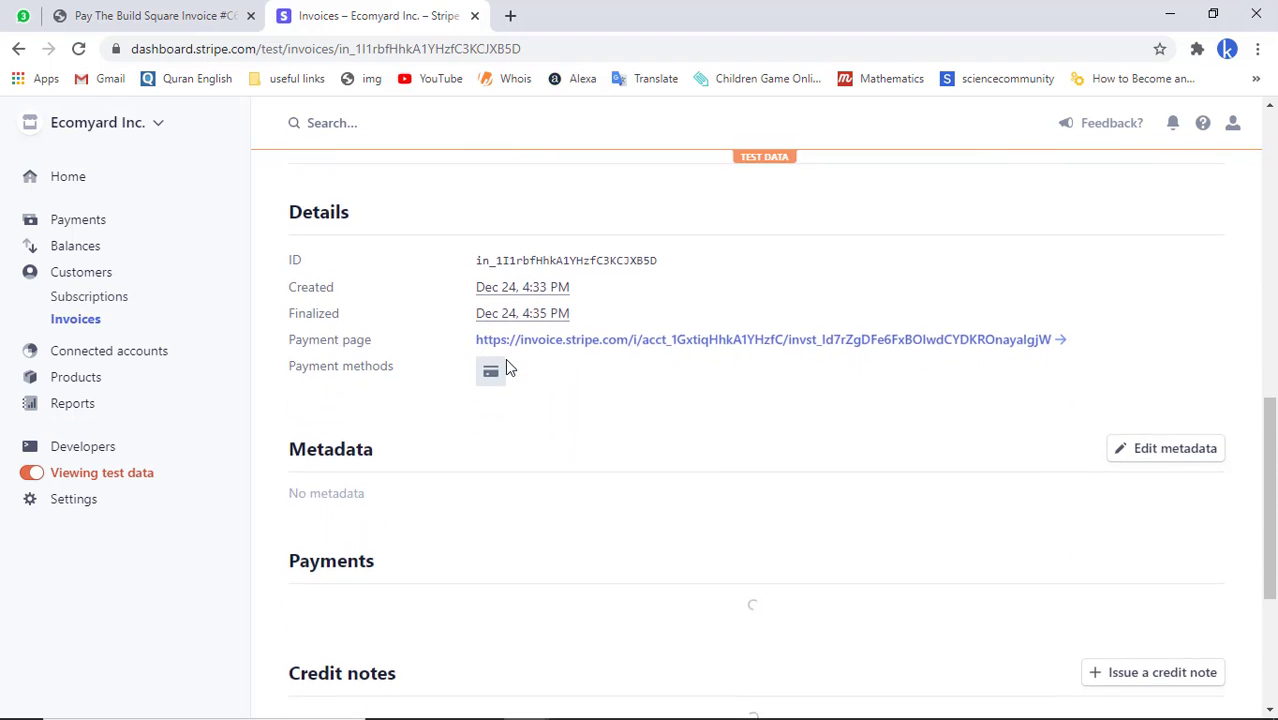
scroll(506, 367, up, 1)
scroll(506, 367, down, 4)
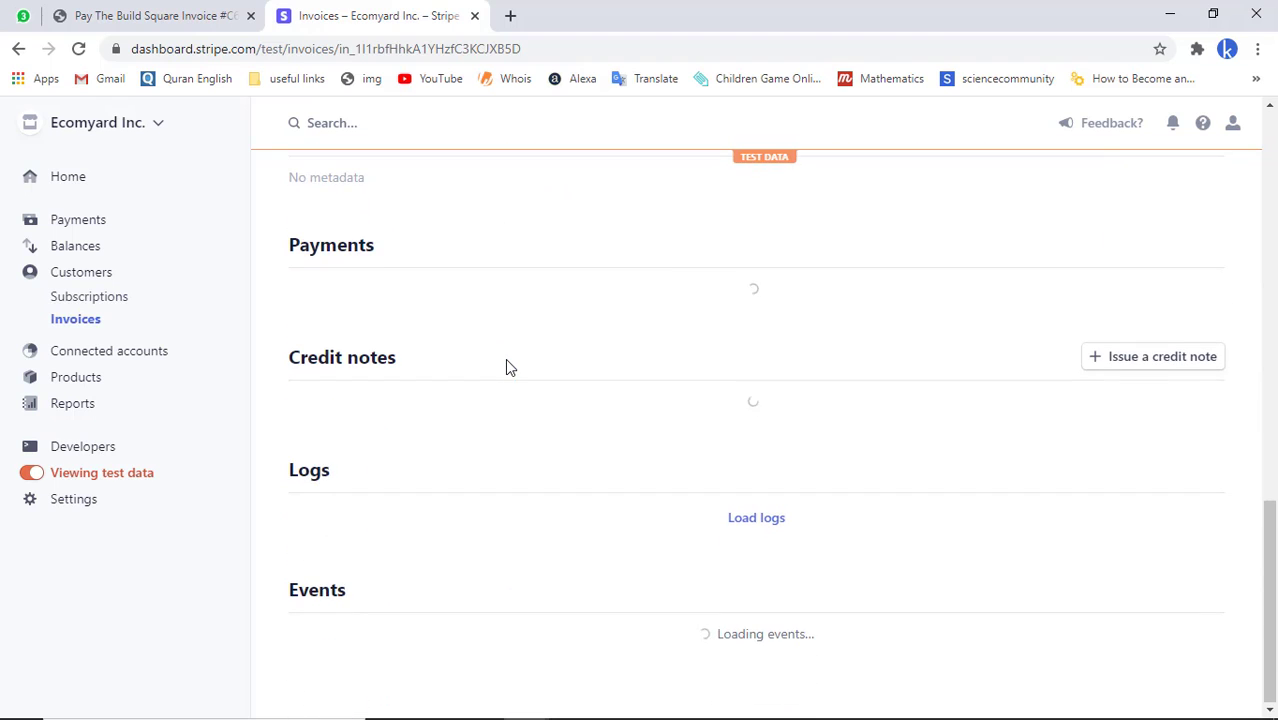
scroll(505, 367, up, 1)
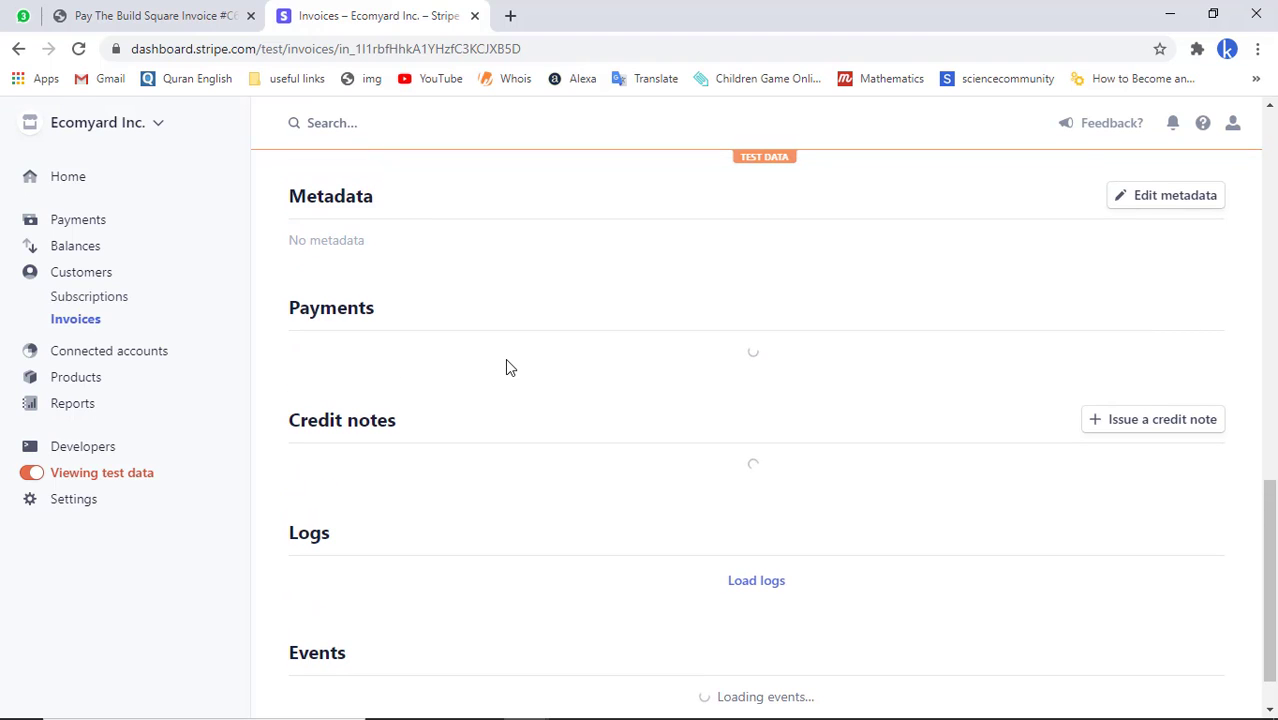
scroll(505, 367, up, 3)
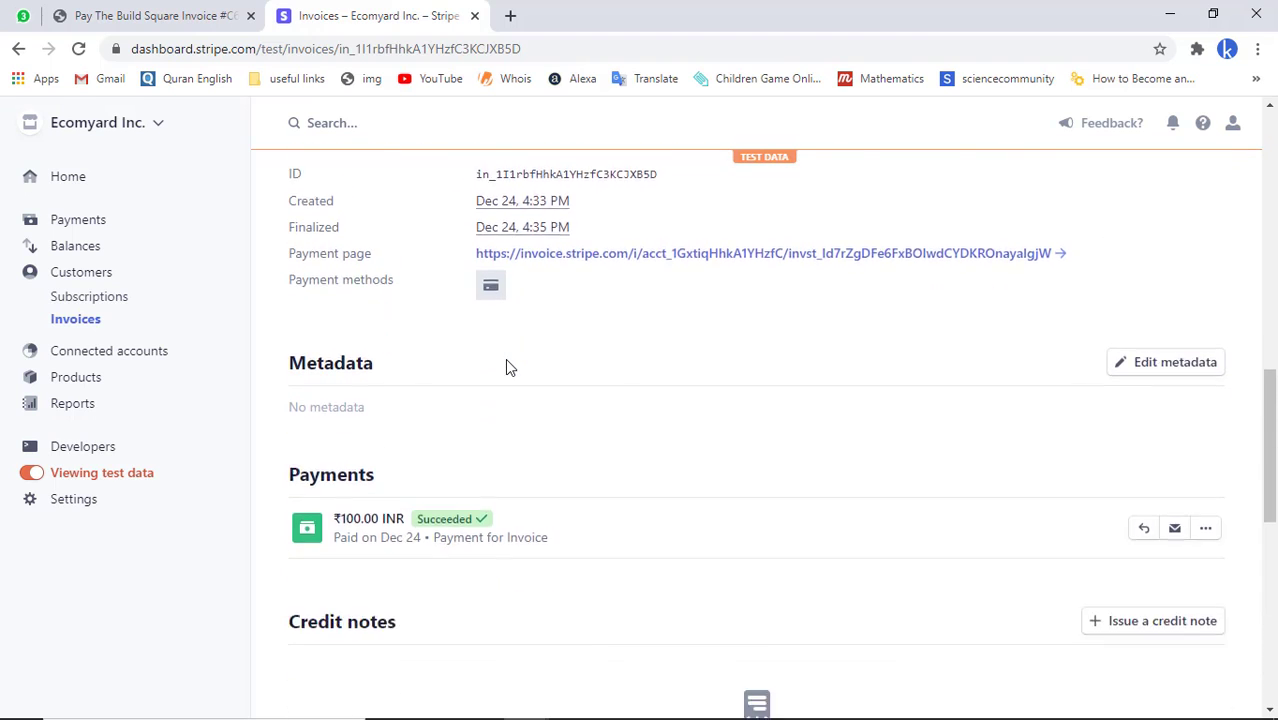
scroll(505, 367, down, 2)
mouse_move(417, 396)
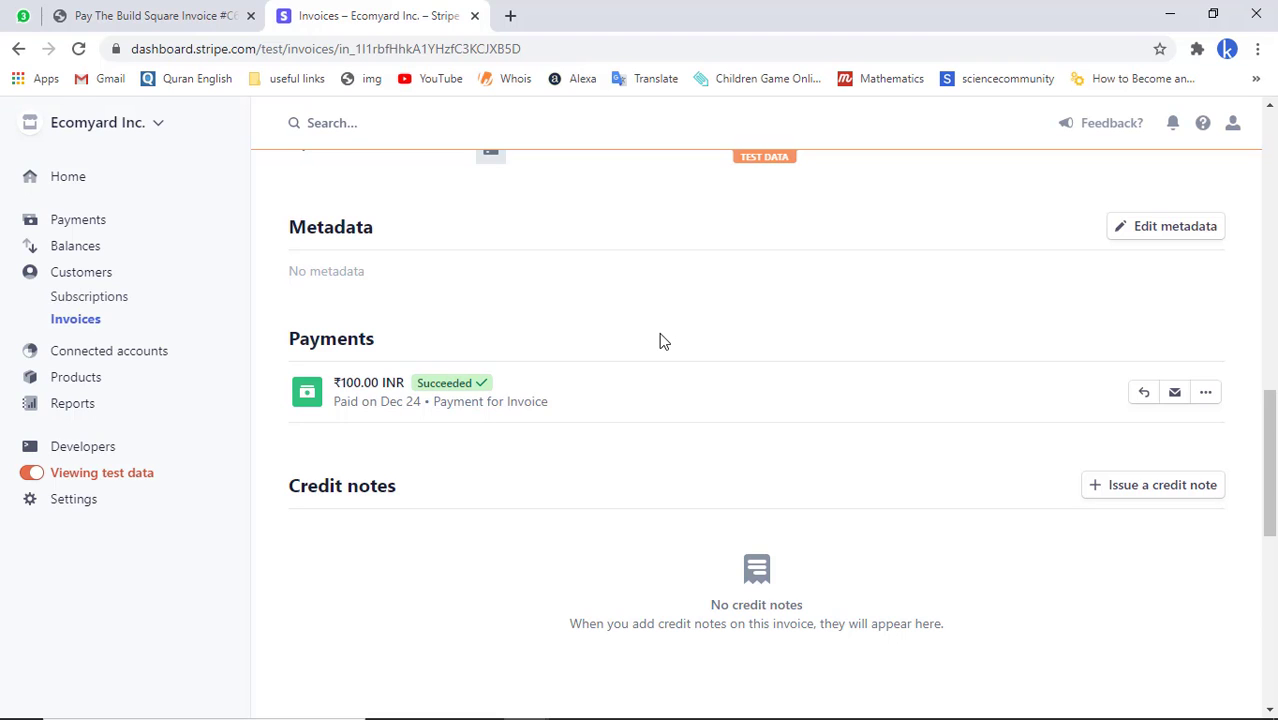
scroll(660, 341, up, 12)
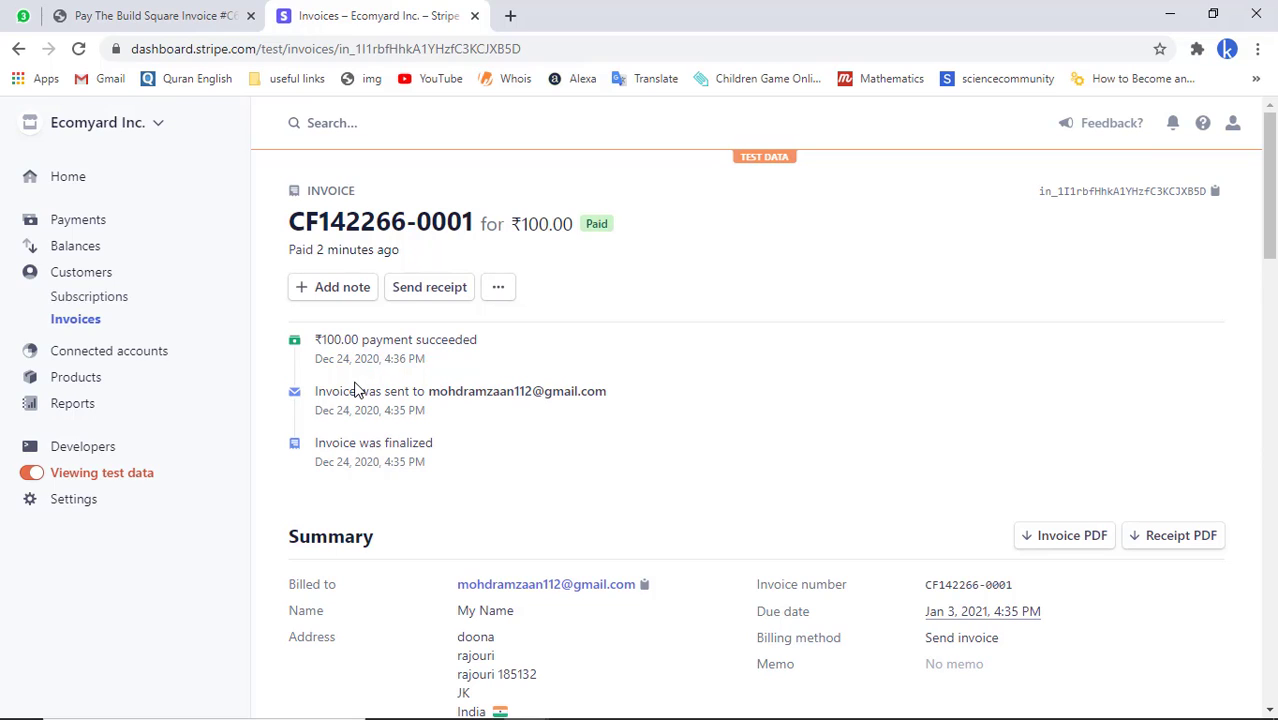
click(30, 477)
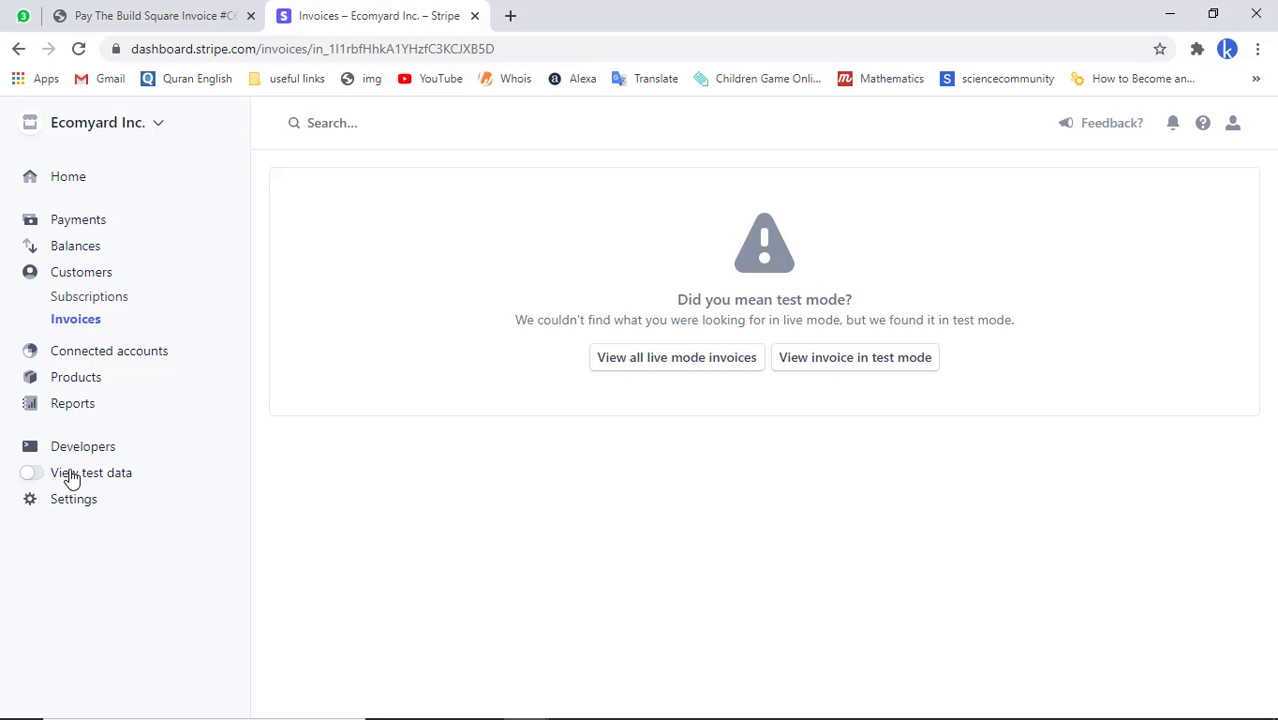
Step: Search 'invoi' and go to the Customers > Invoices list
click(426, 117)
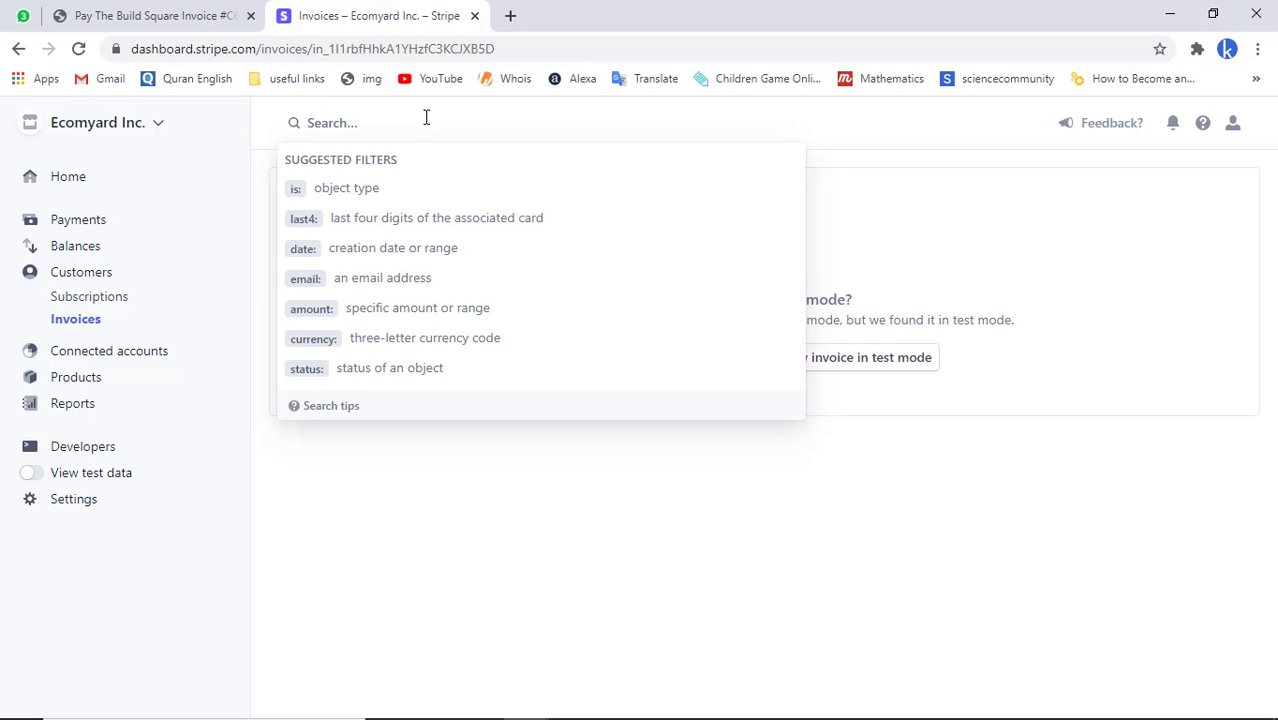
text(invoices)
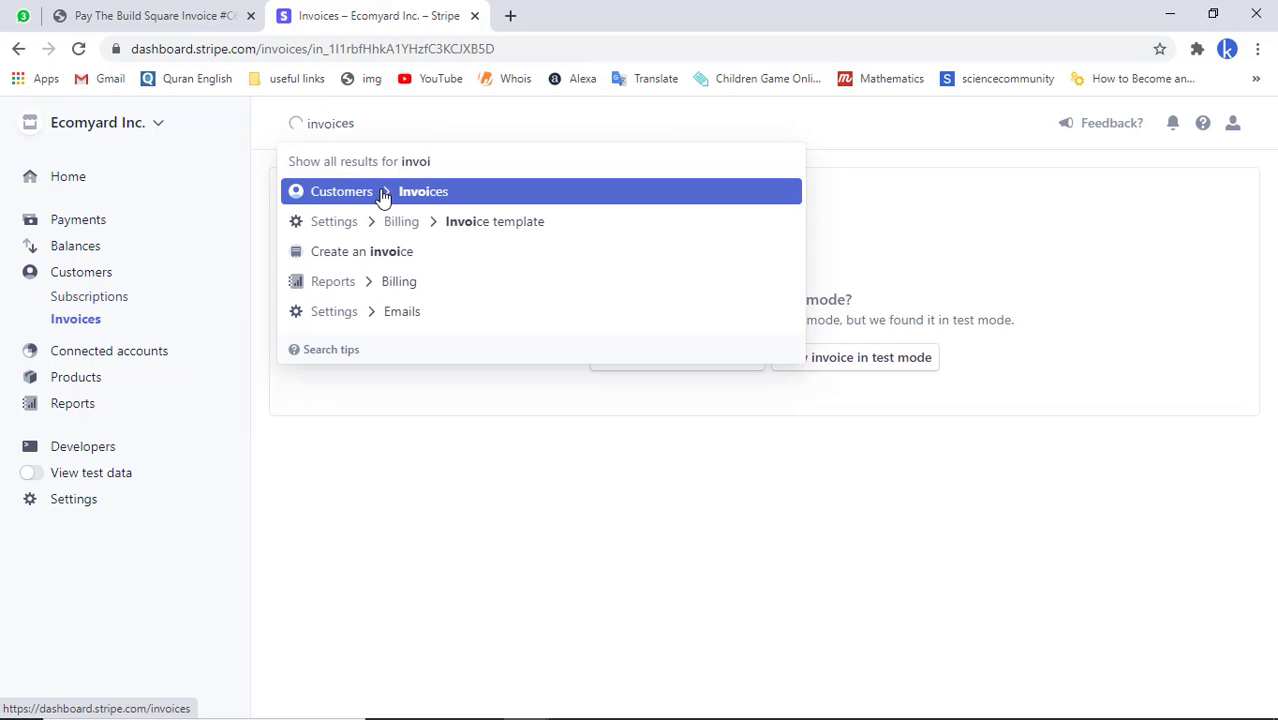
click(383, 196)
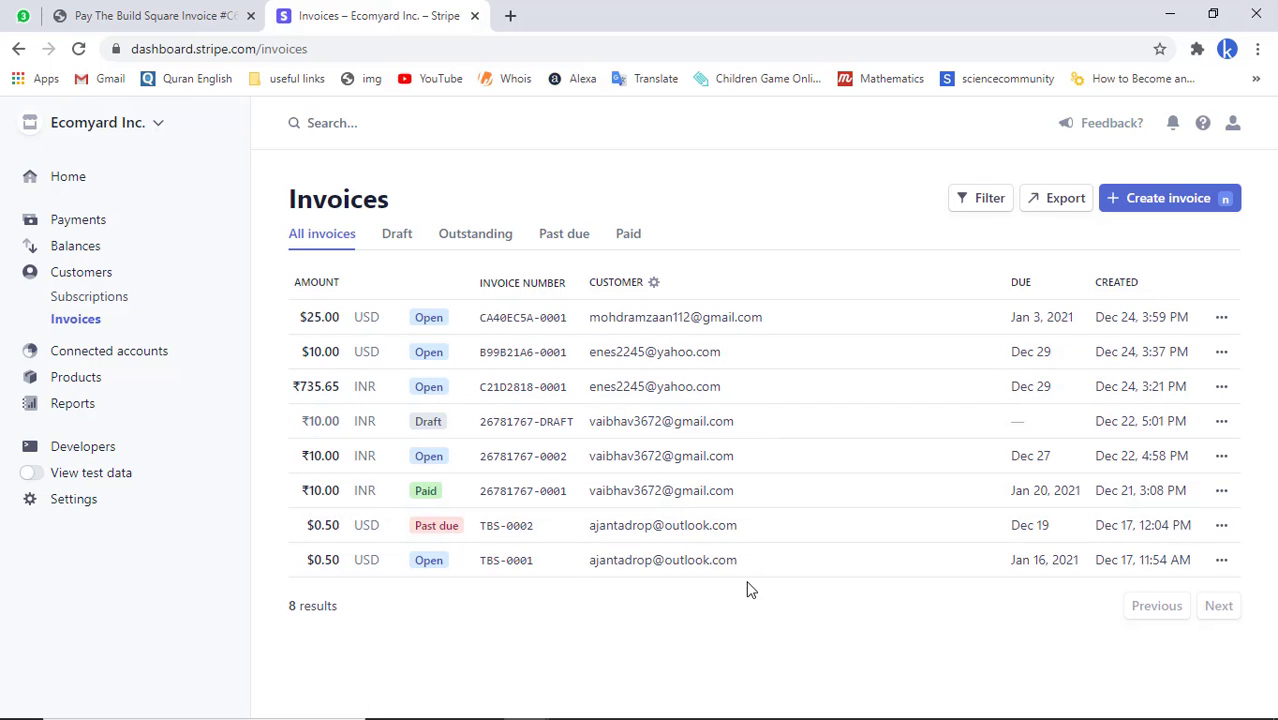
Step: Create a new invoice and add 'My Name' as a new customer
click(1168, 199)
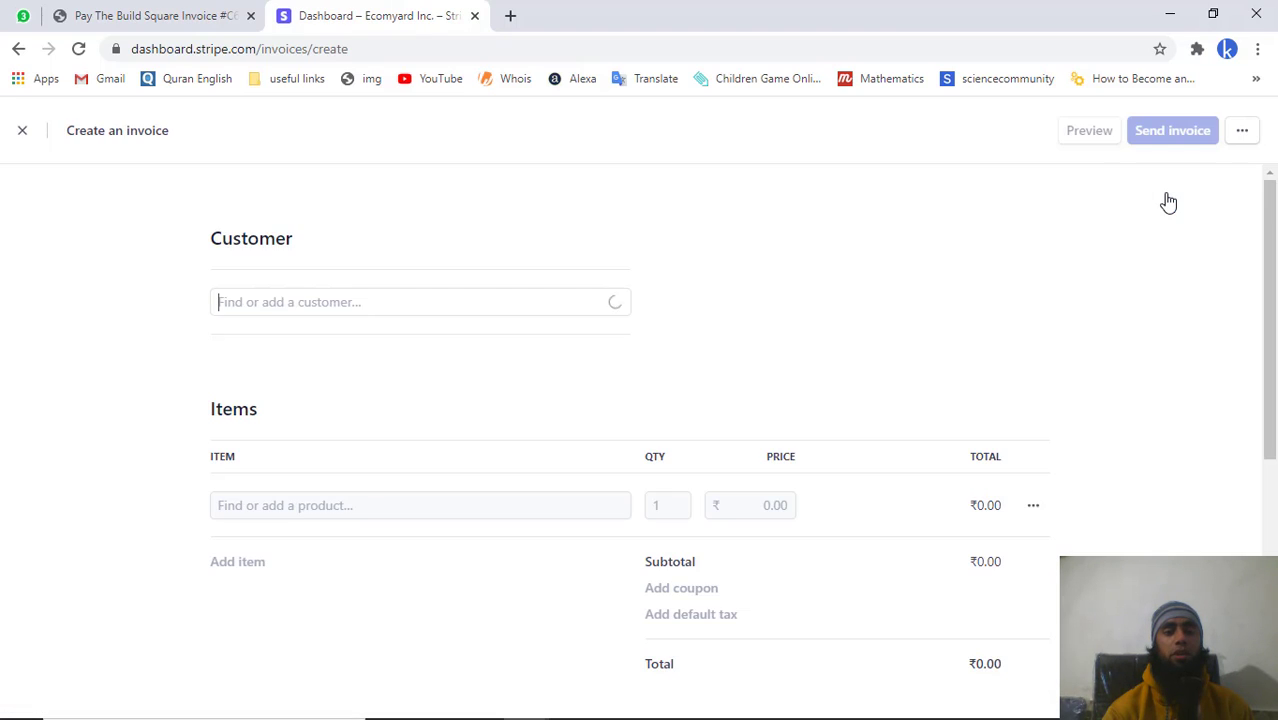
click(400, 301)
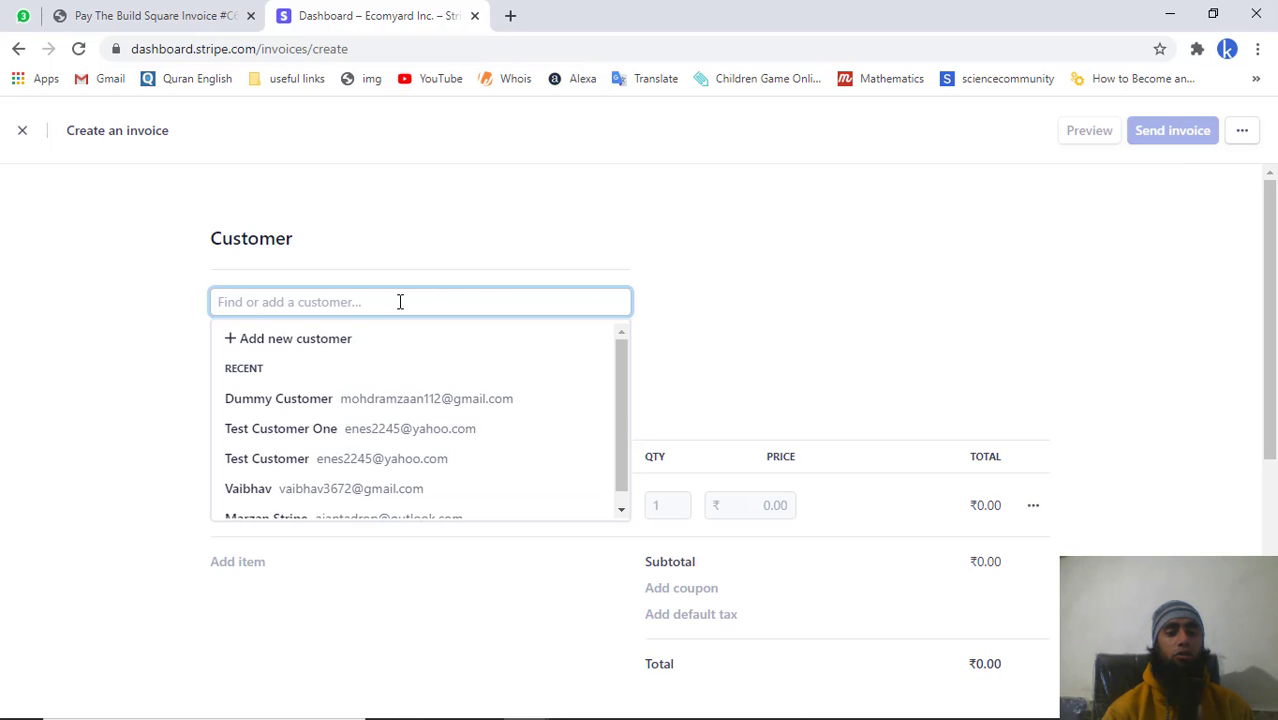
text(My)
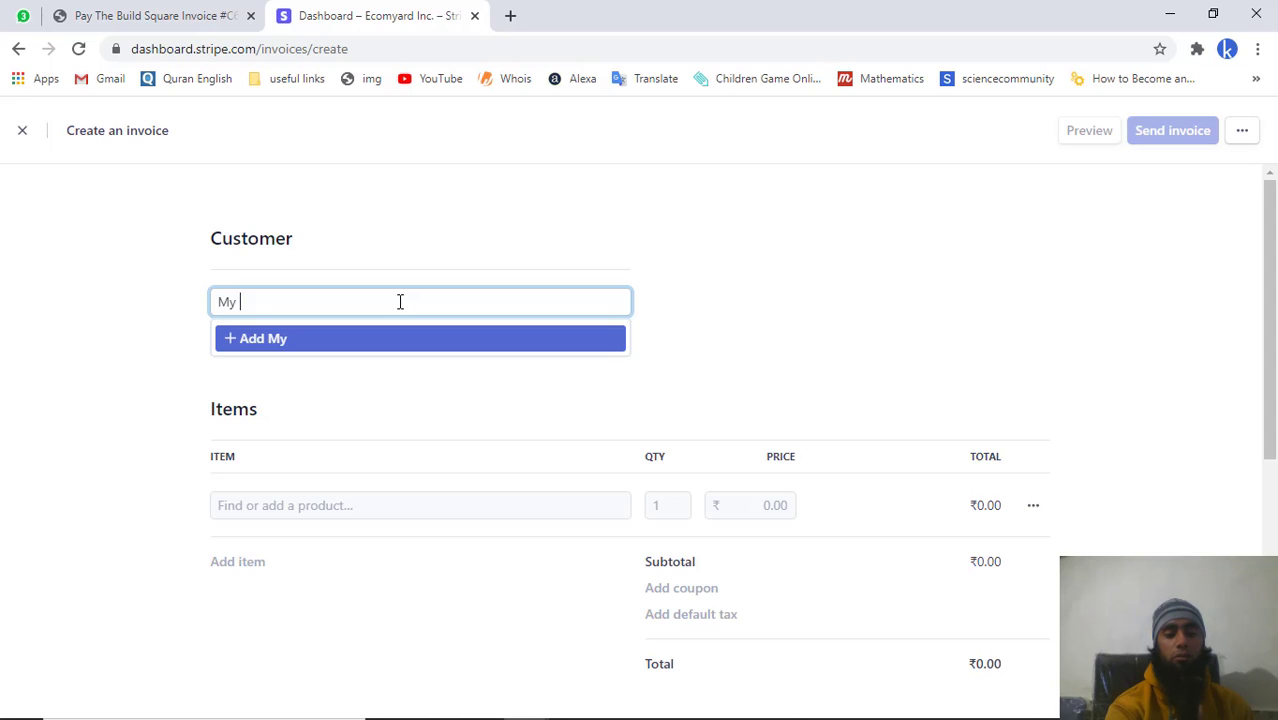
text(Cu)
key(BackSpace)
key(BackSpace)
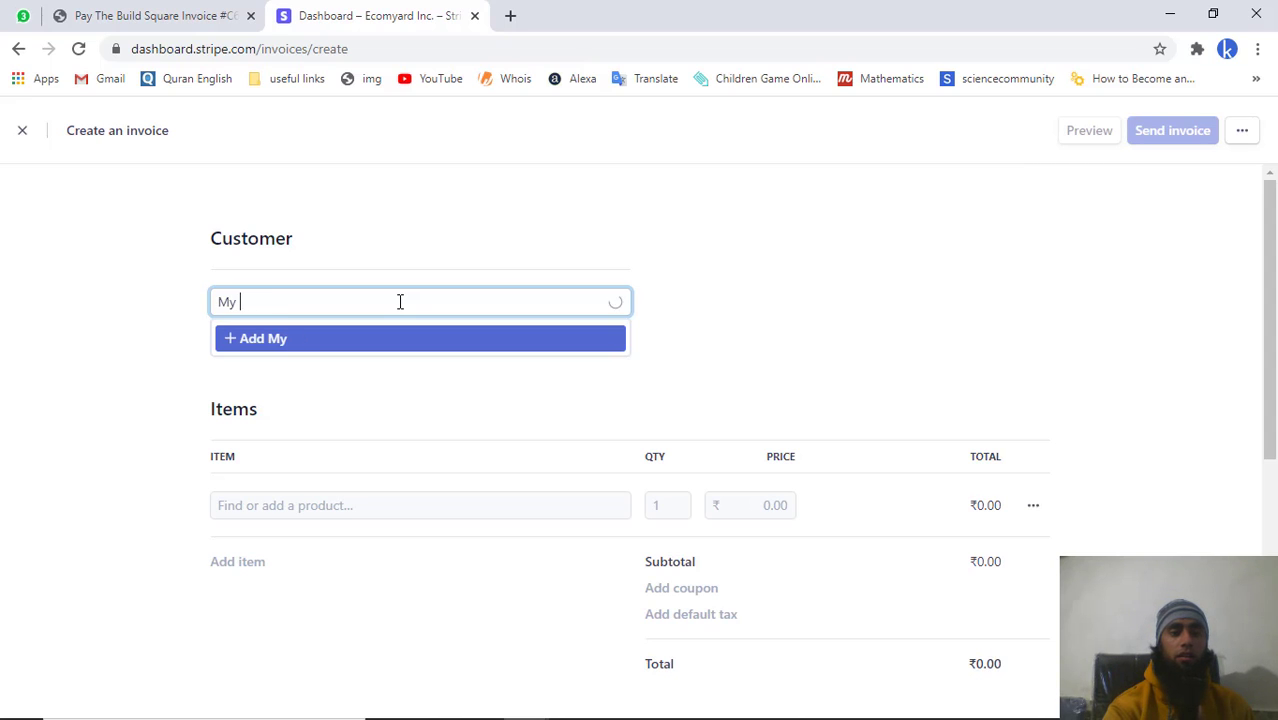
text(Nam)
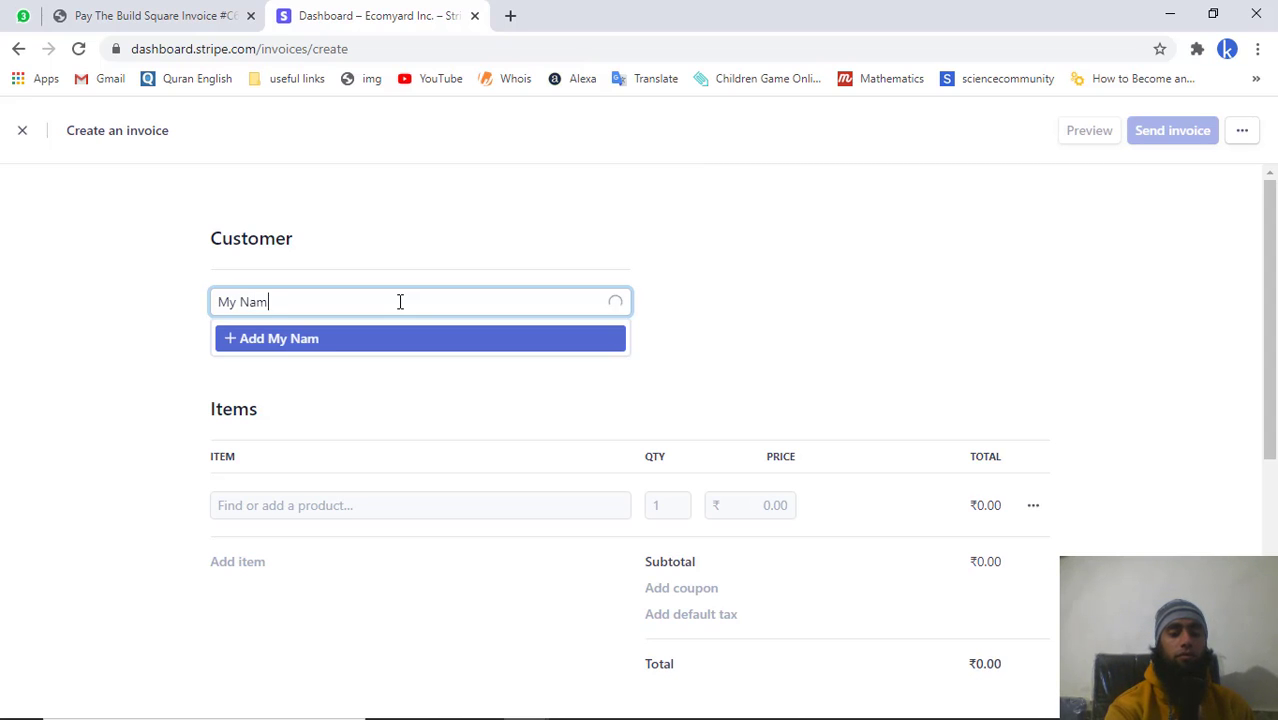
text(e)
click(358, 349)
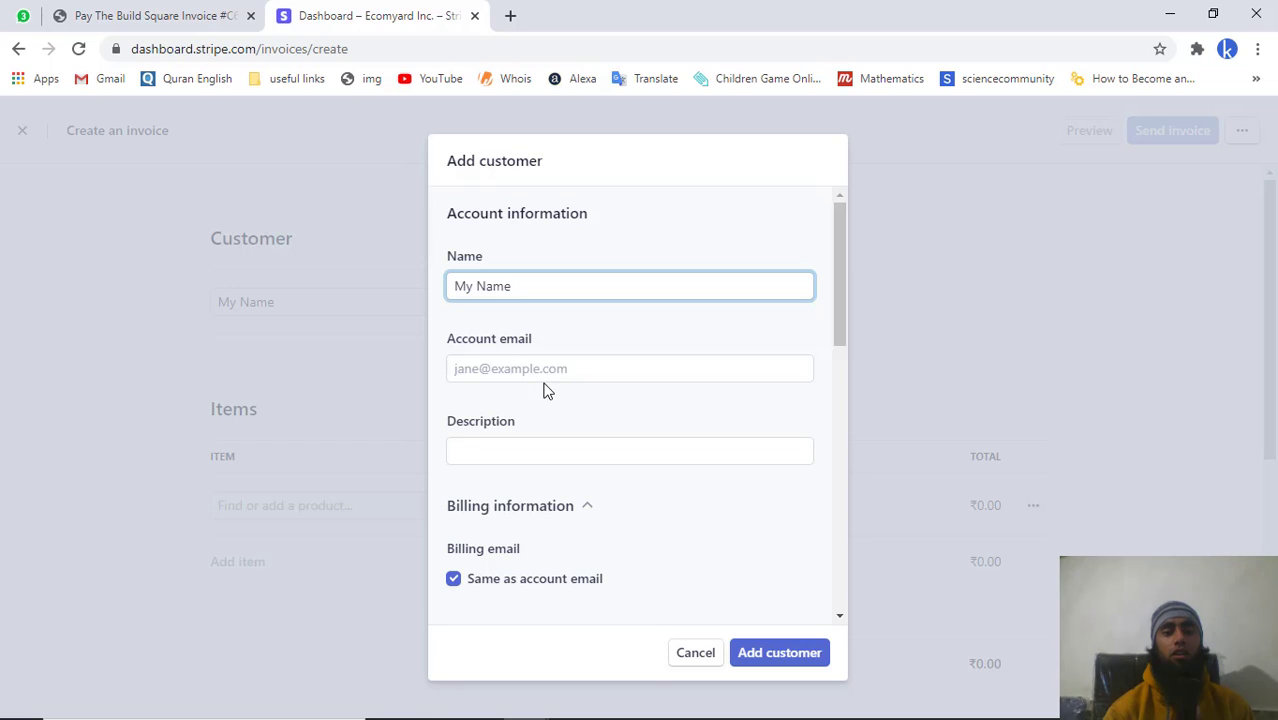
Step: Fill in the customer's account email and set the description to Digital service
click(537, 366)
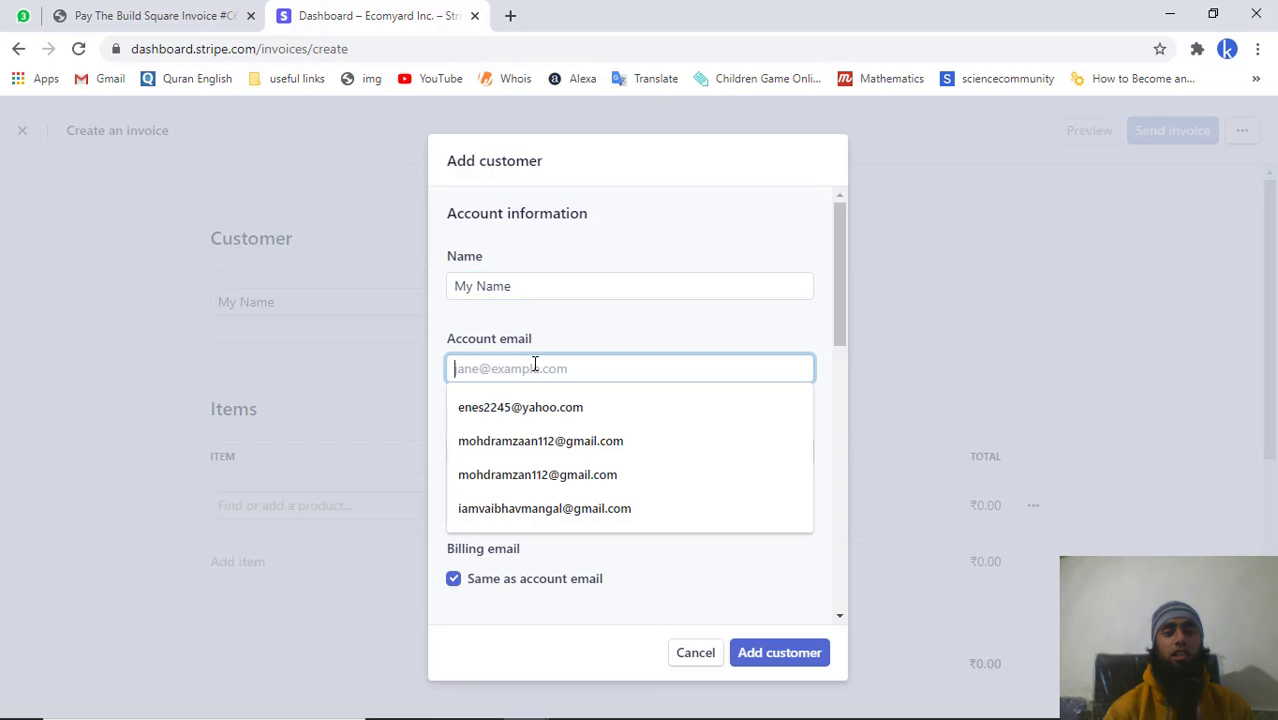
click(530, 476)
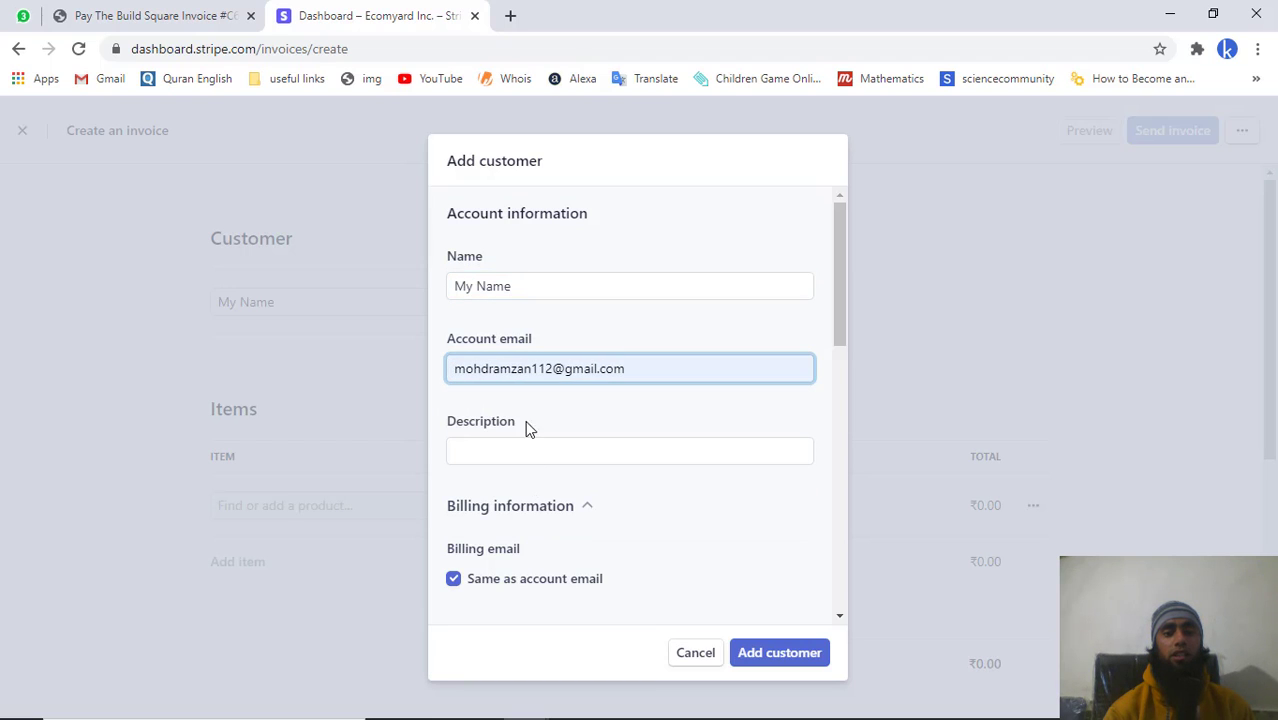
click(519, 370)
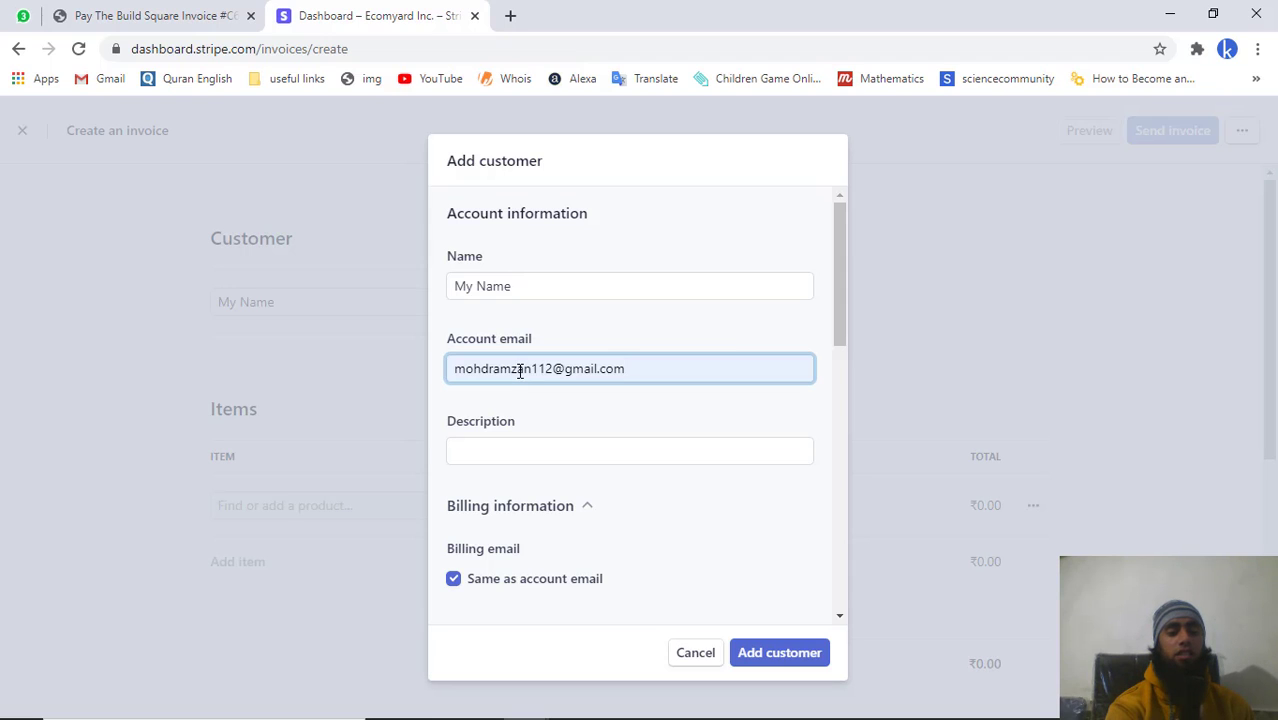
text(a)
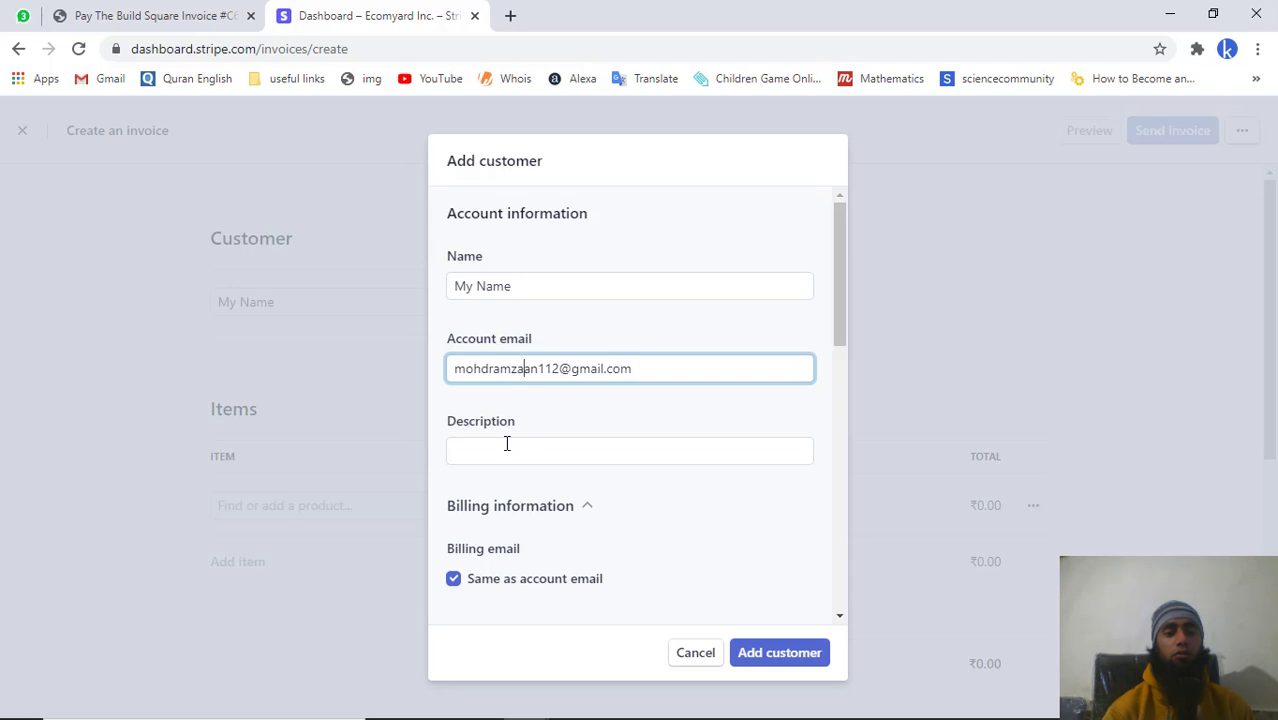
click(507, 450)
click(503, 488)
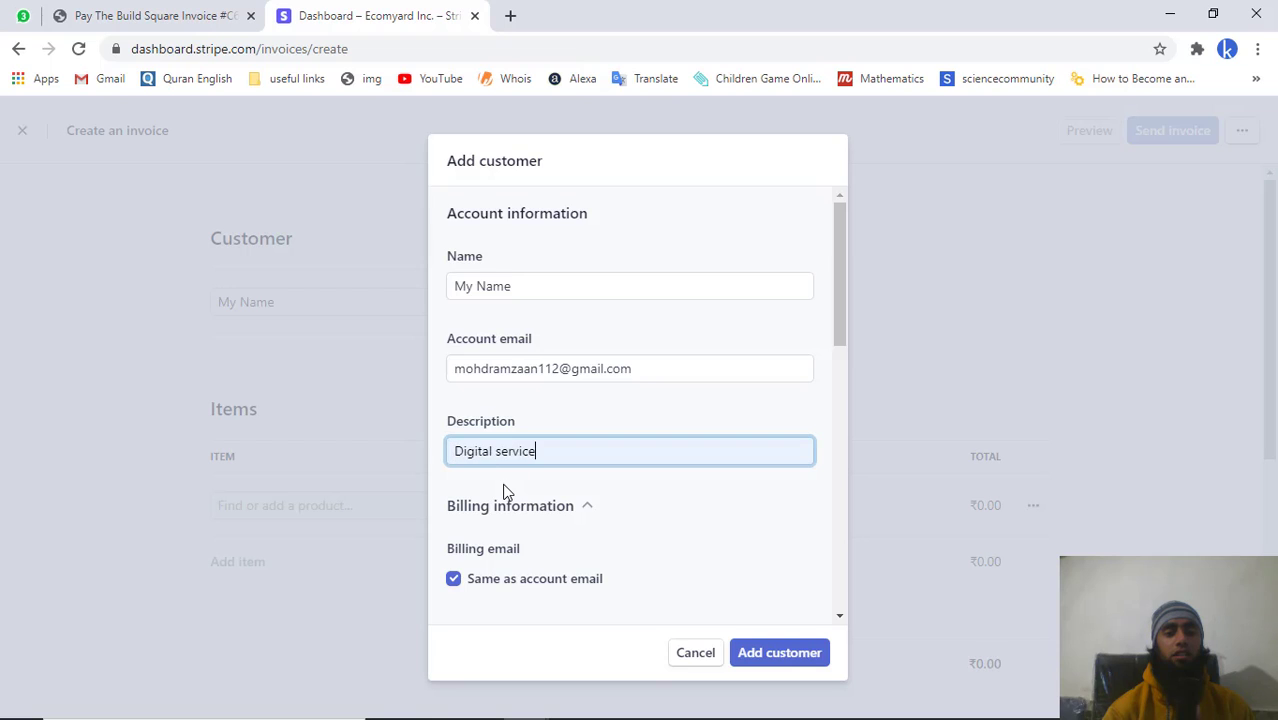
scroll(504, 490, down, 4)
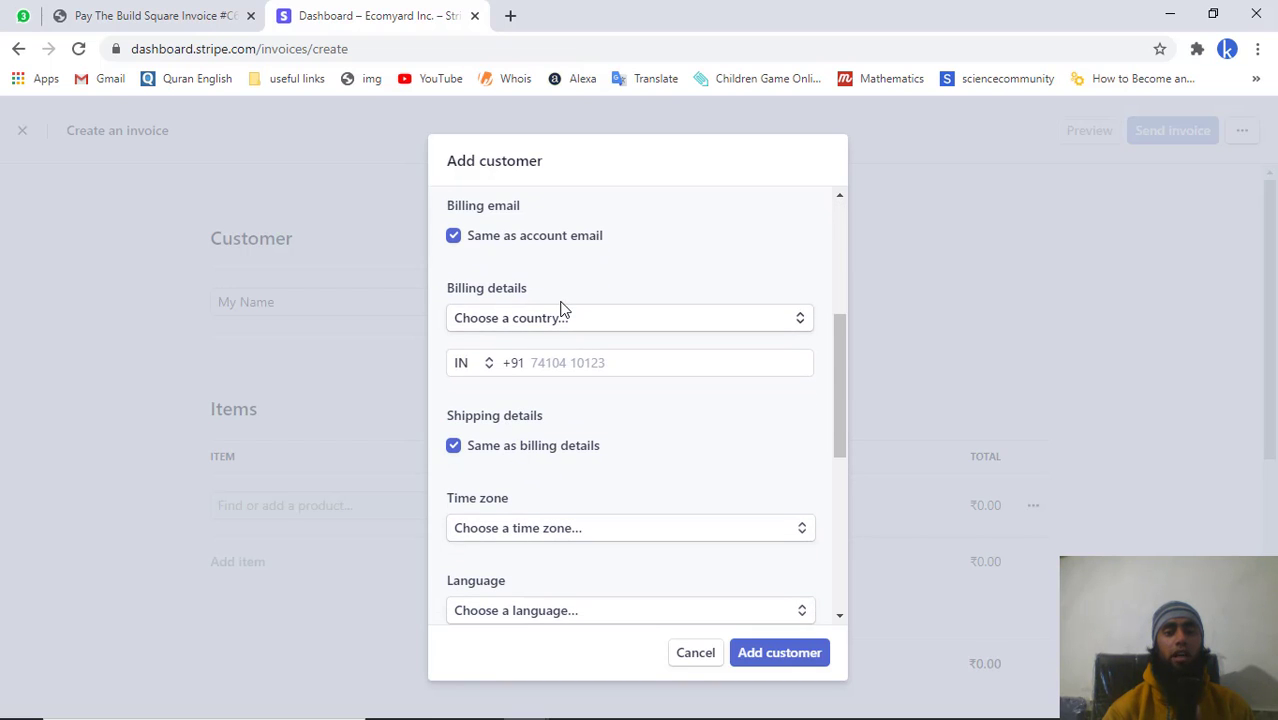
Step: Set billing country to India and enter the address lines, city, postal code and state
click(563, 320)
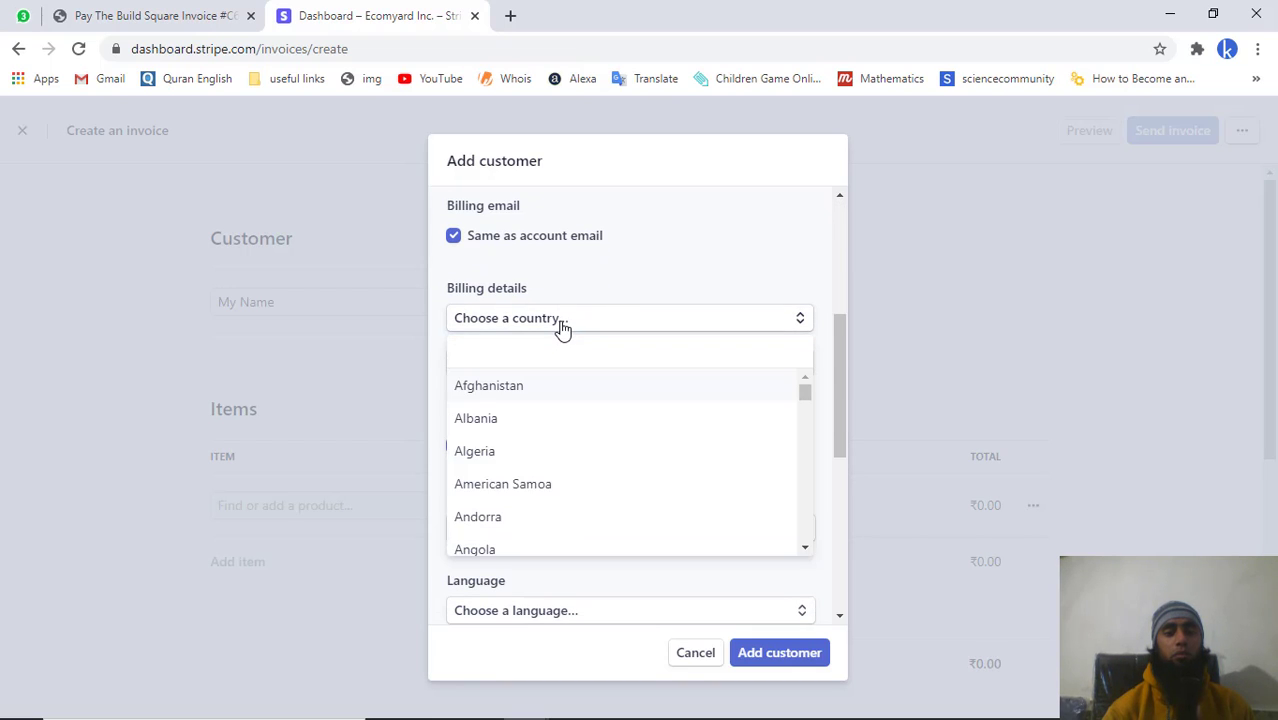
text(indi)
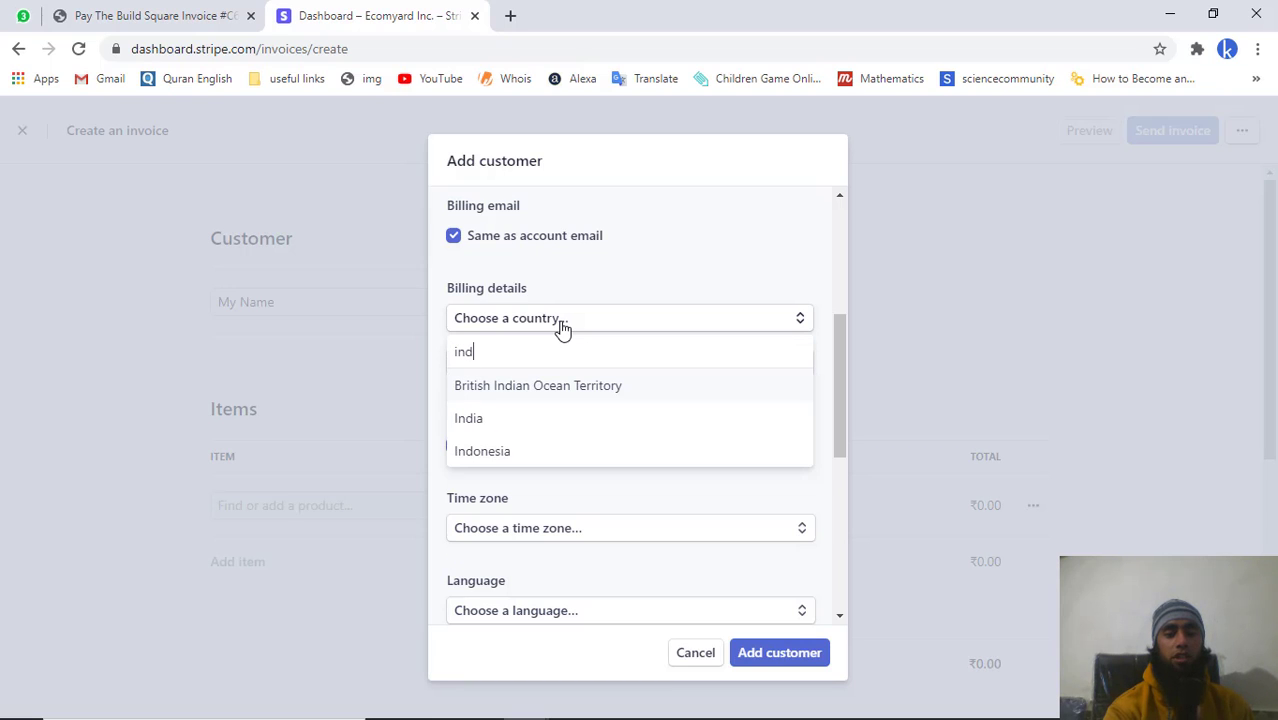
click(490, 420)
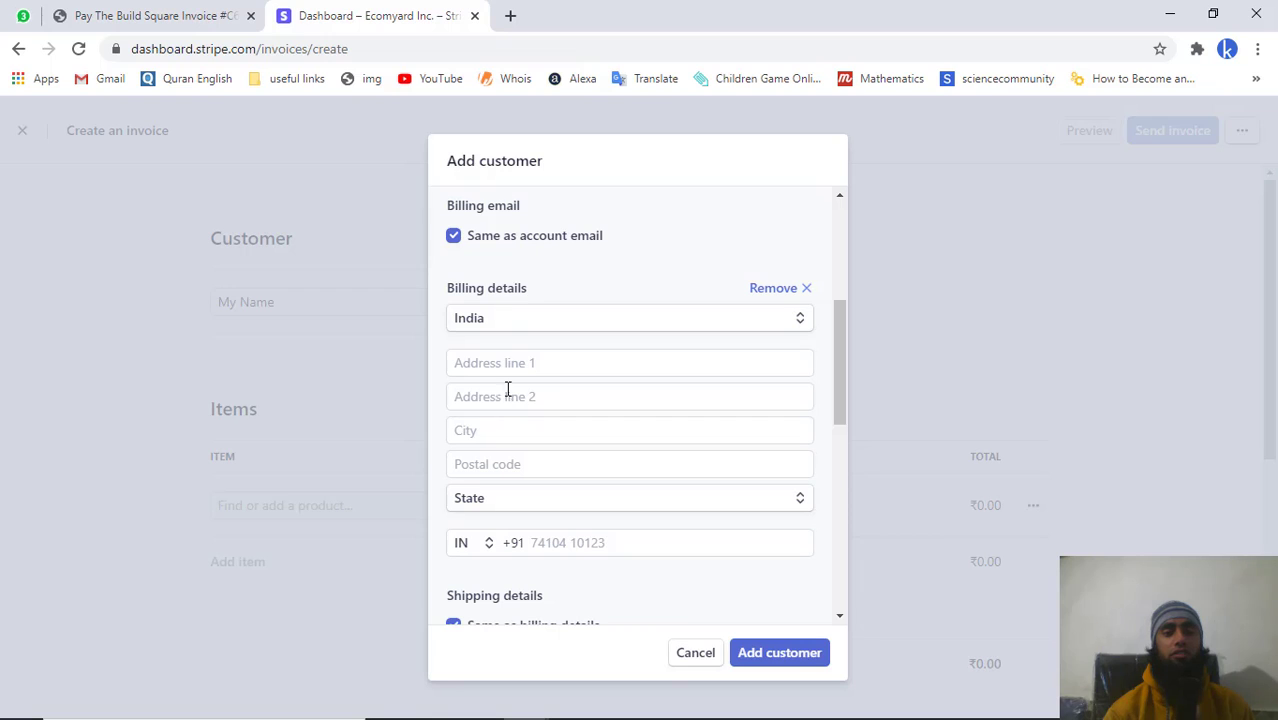
click(535, 356)
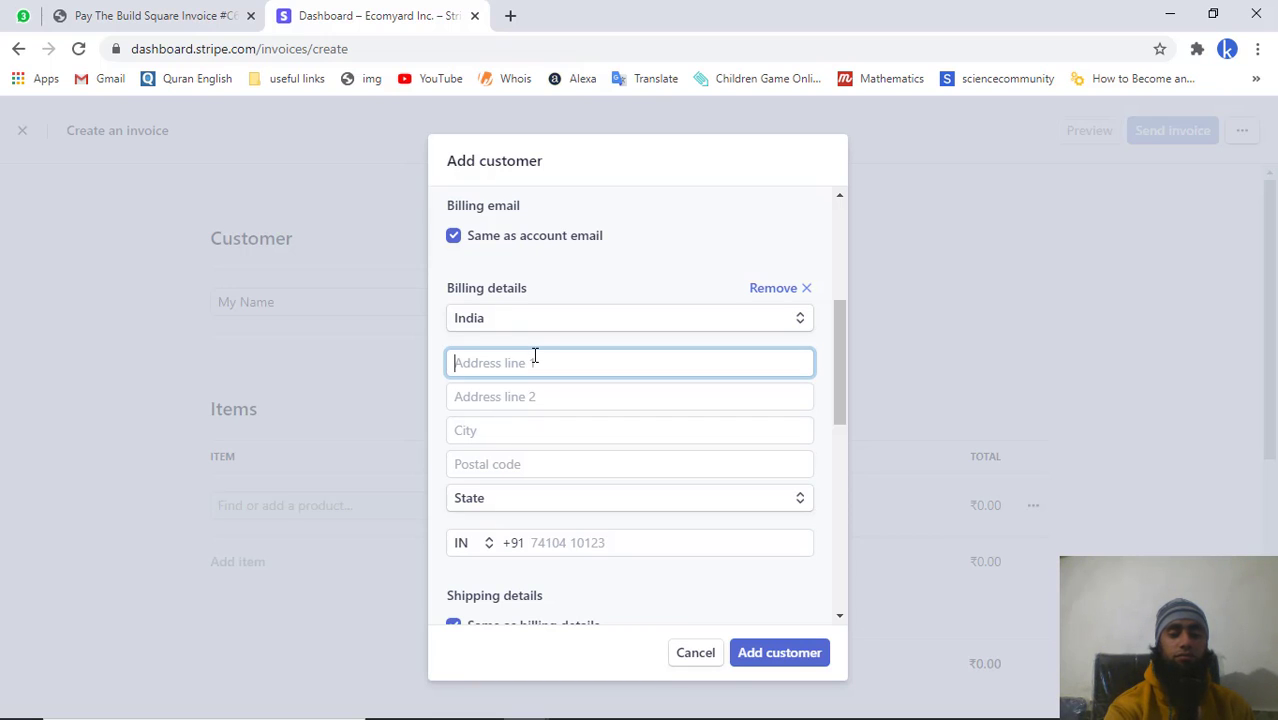
text(doona)
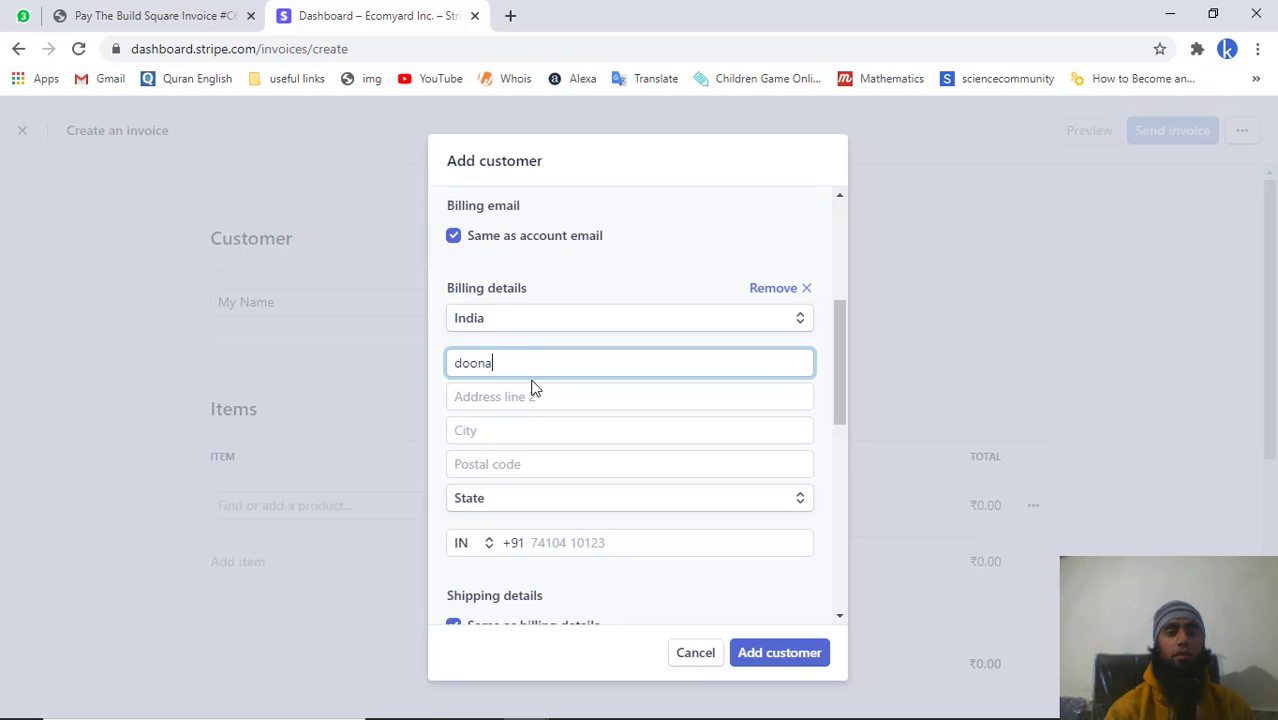
click(532, 396)
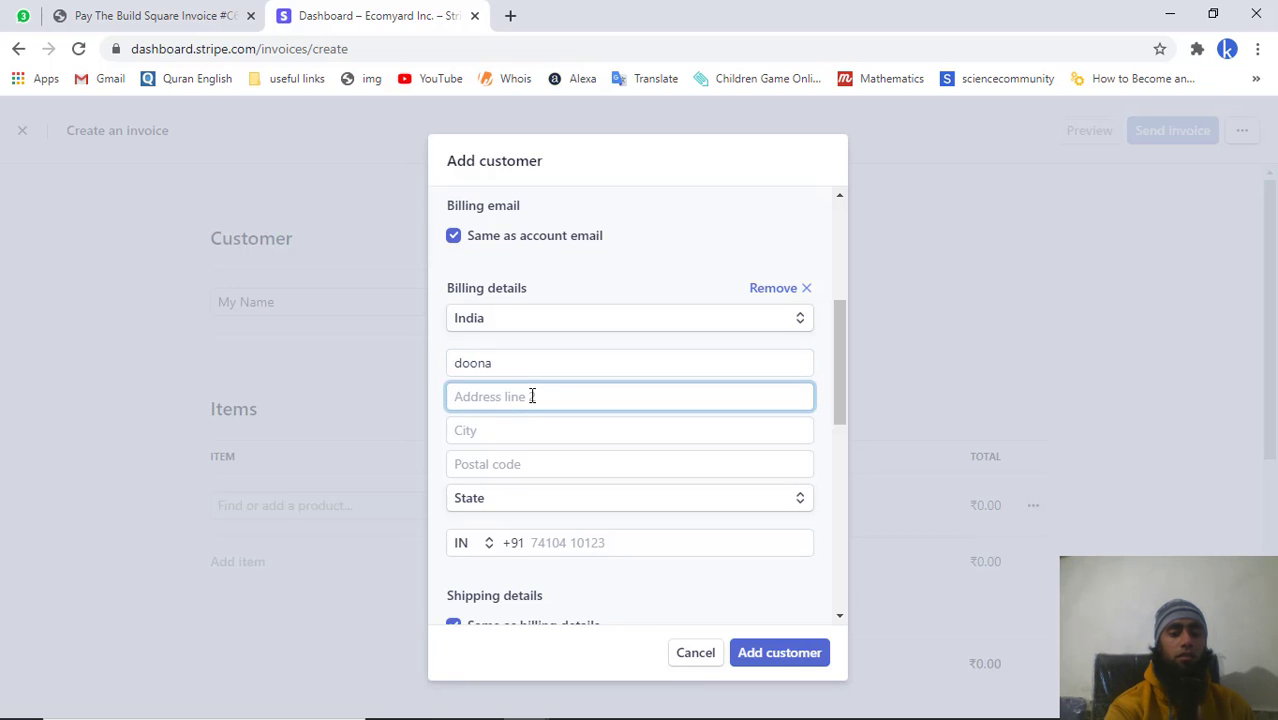
text(rajou)
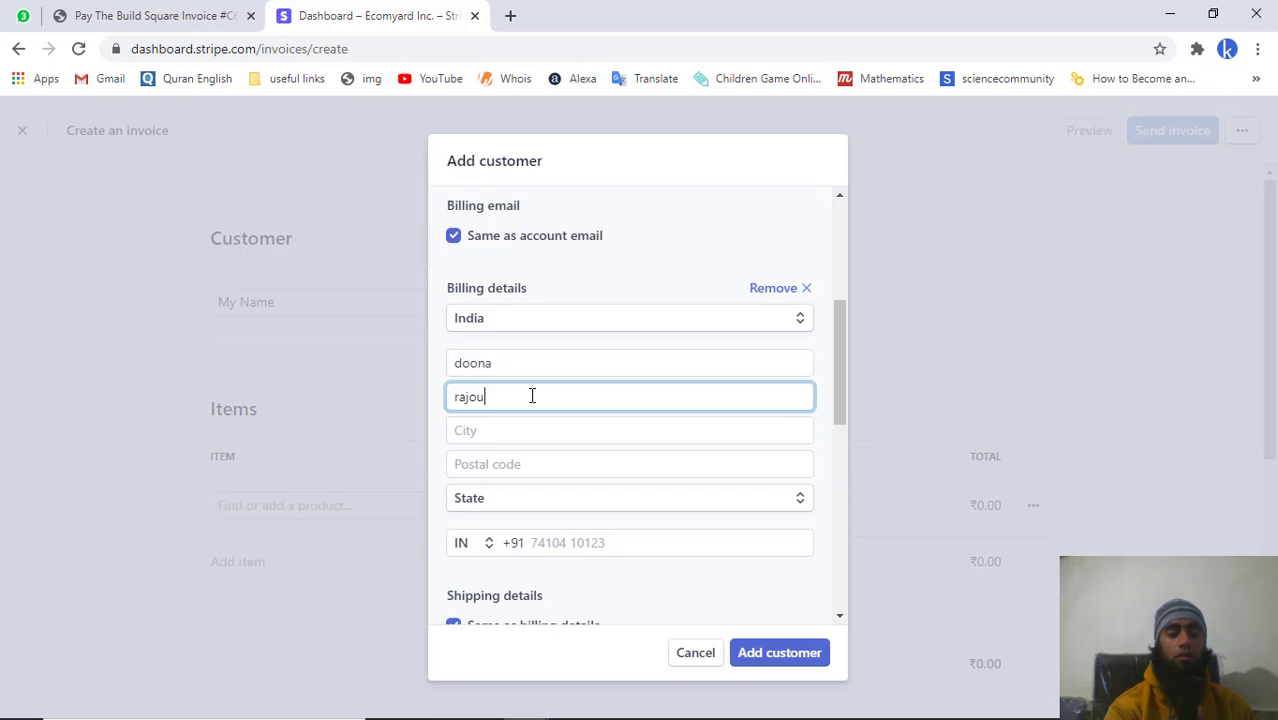
text(ri)
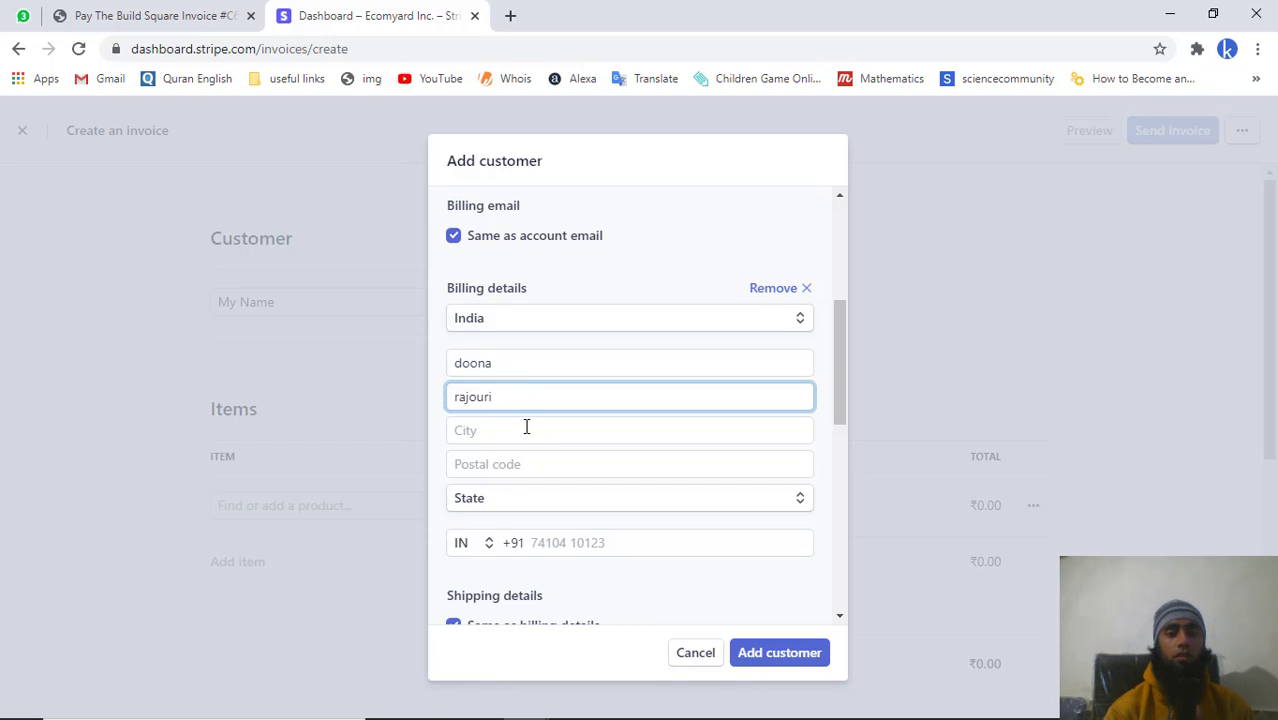
click(526, 430)
text(ra)
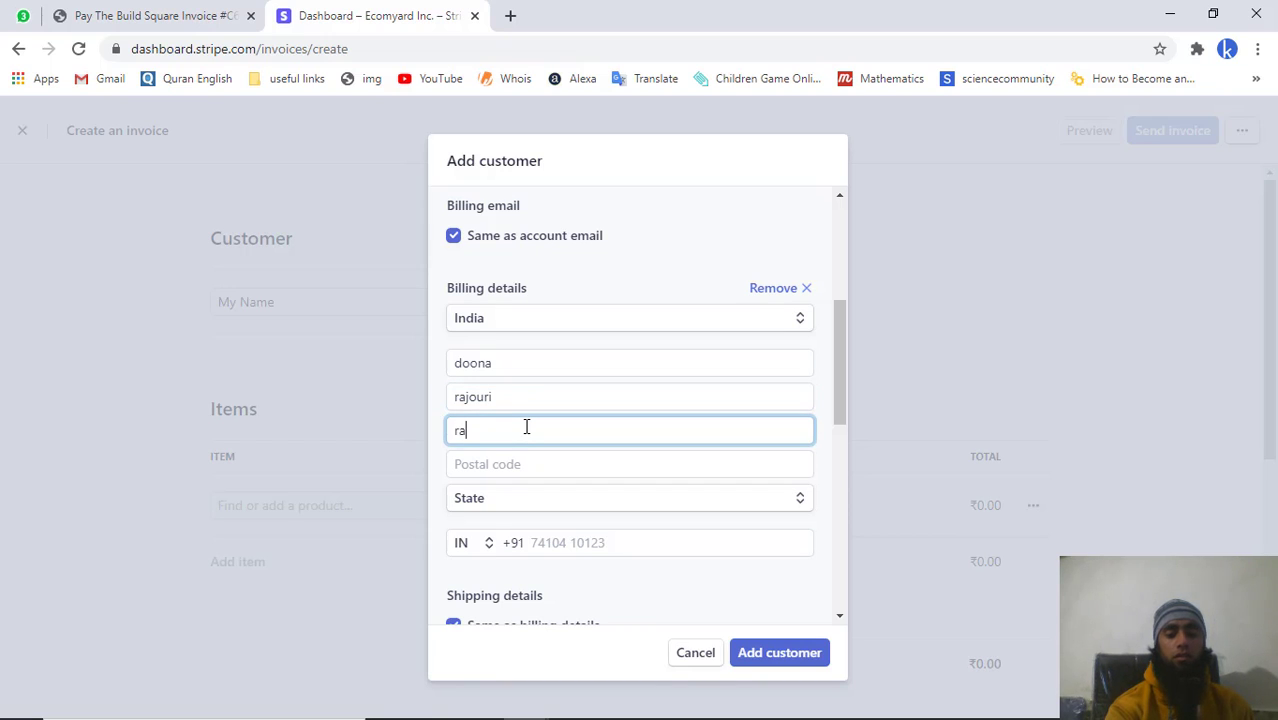
text(jouri)
click(519, 463)
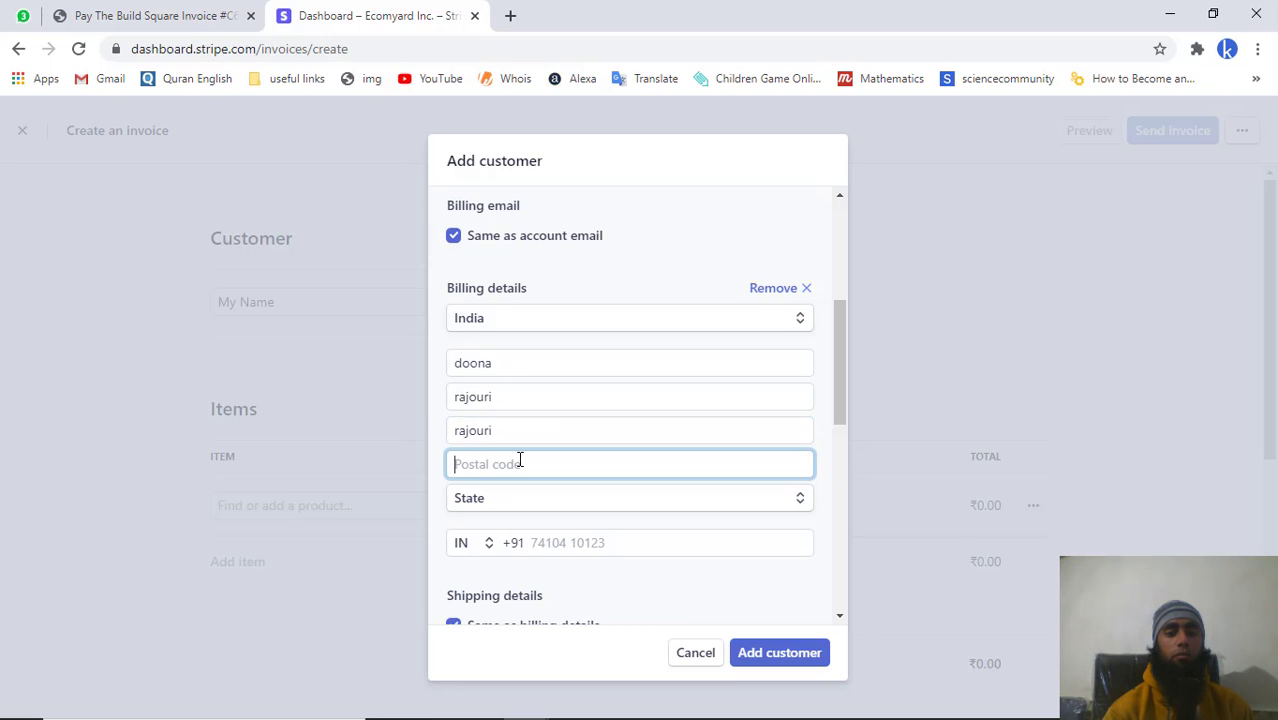
text(18)
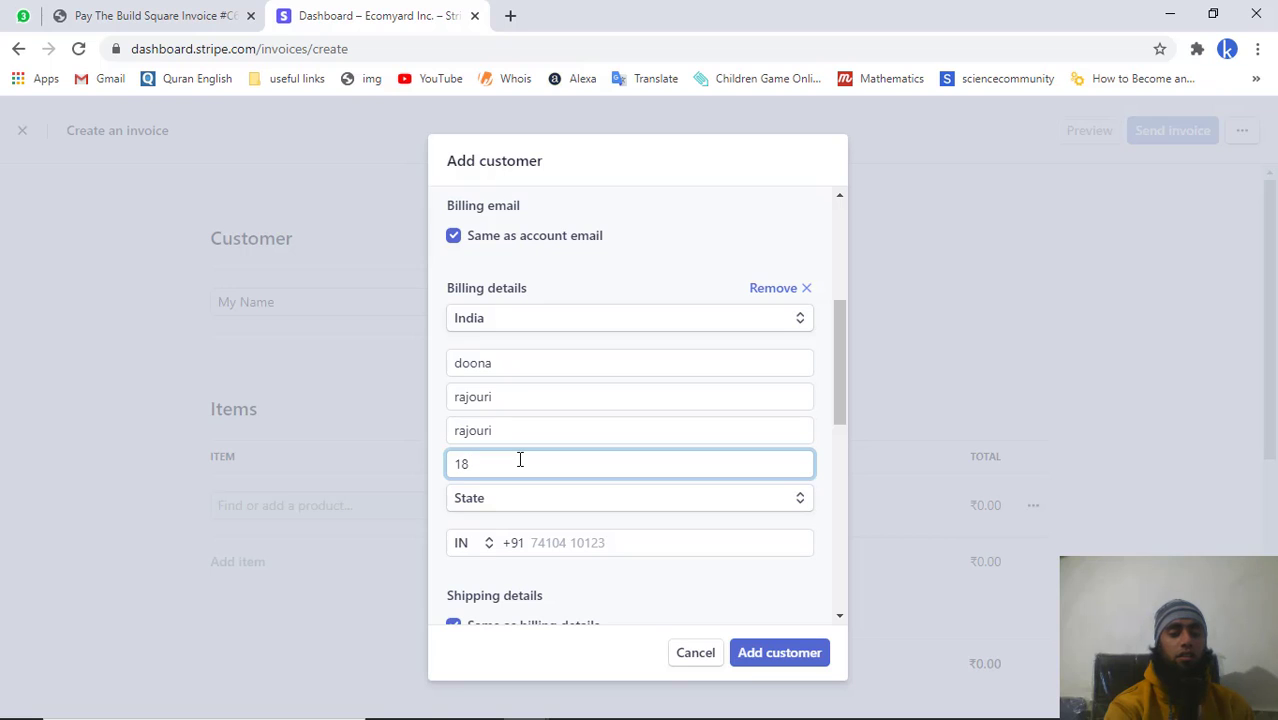
text(5134)
click(515, 503)
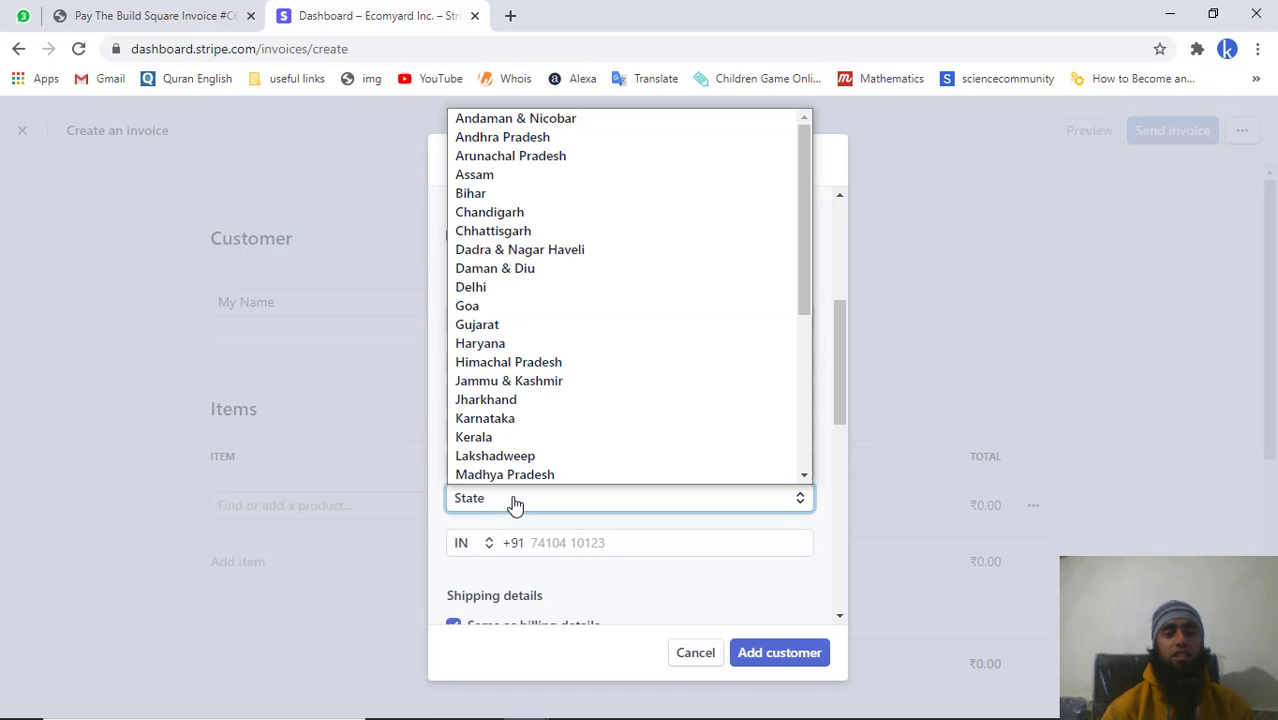
click(533, 386)
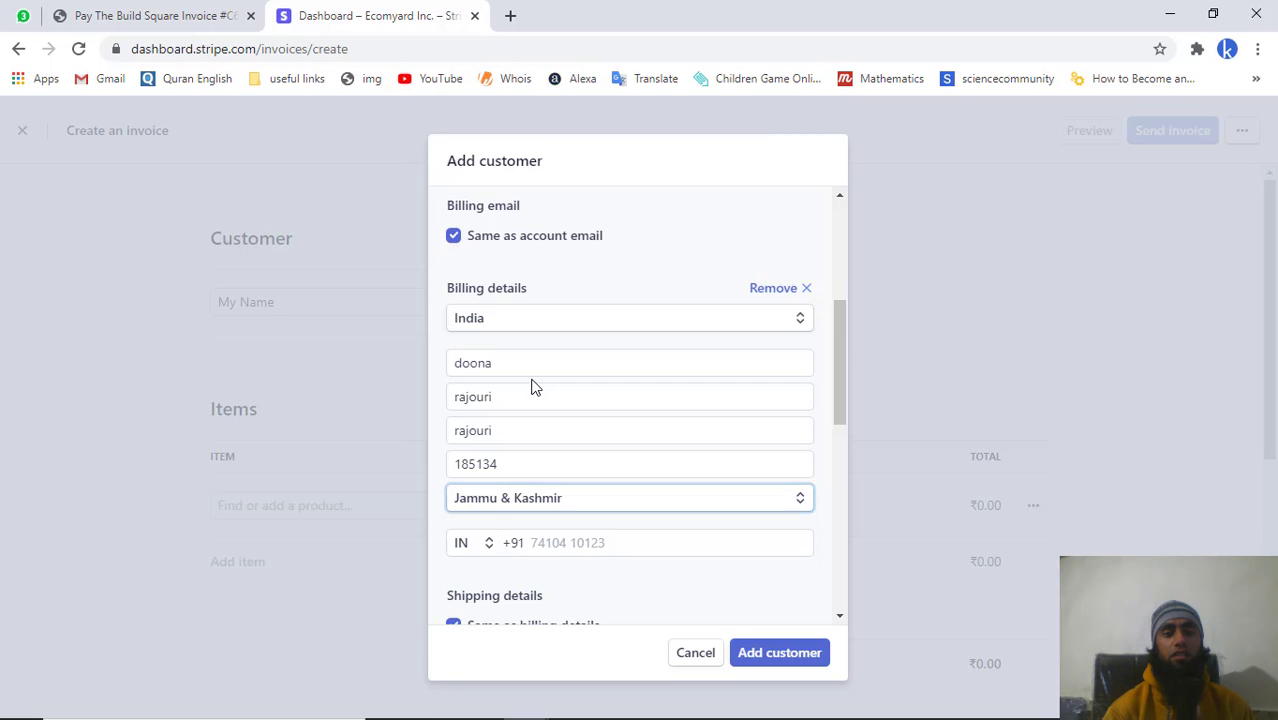
Step: Add the customer's phone number and set currency to INR - Indian Rupee
scroll(540, 500, down, 2)
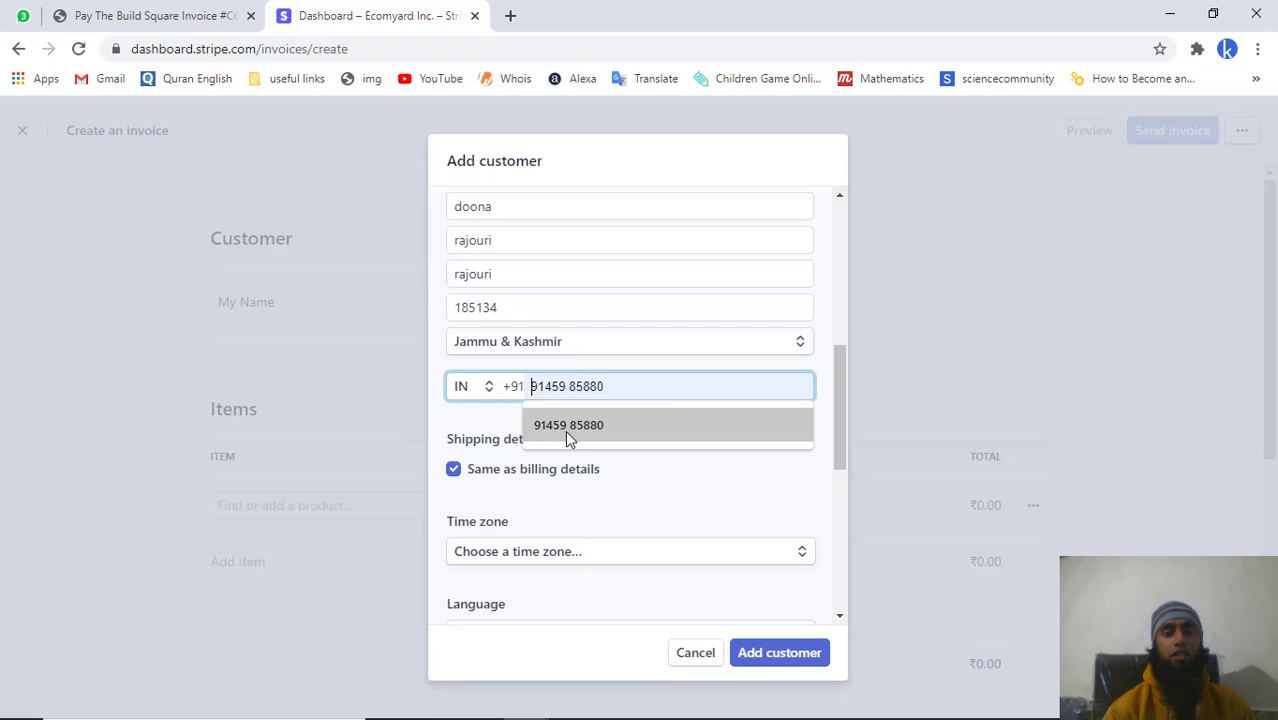
click(565, 430)
scroll(567, 437, down, 5)
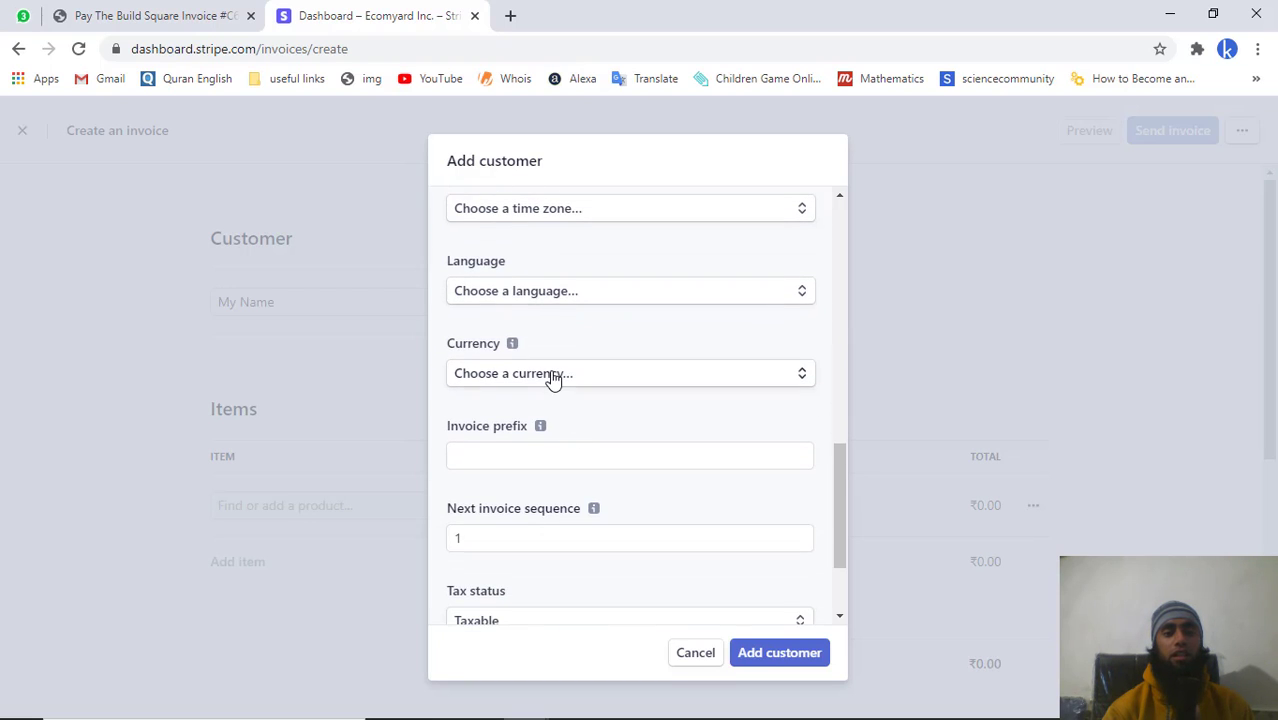
click(553, 377)
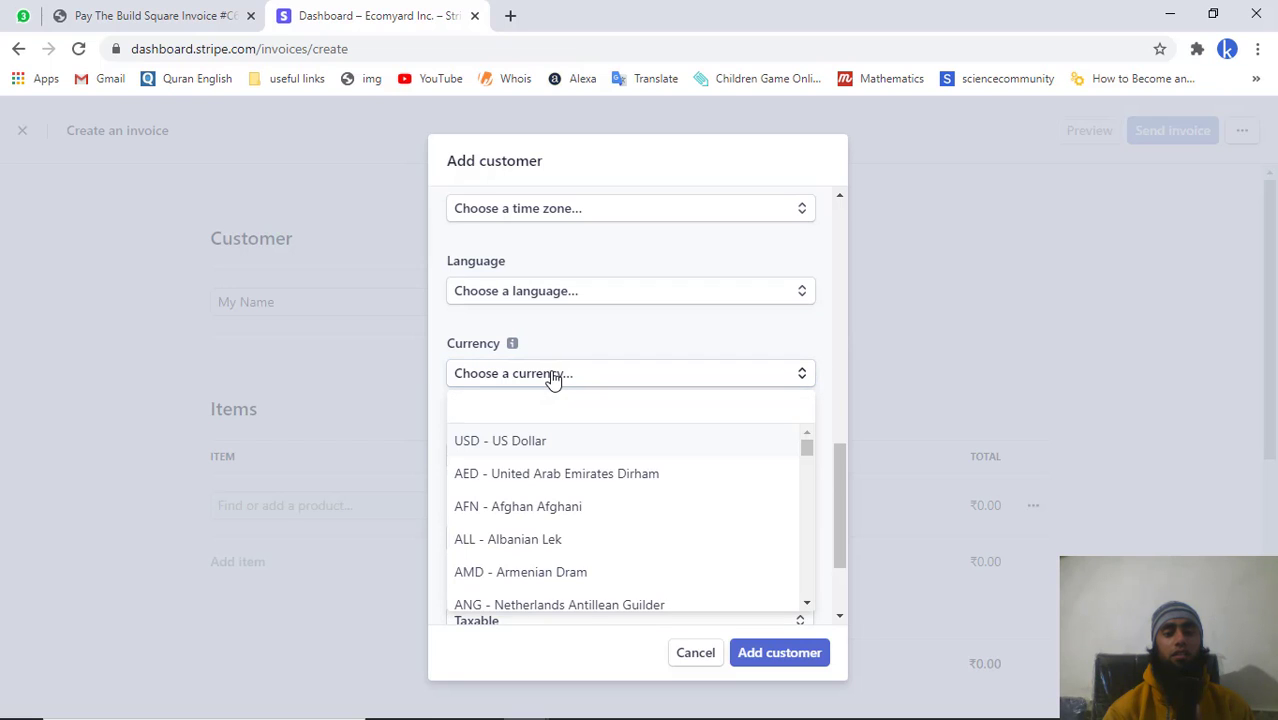
text(in)
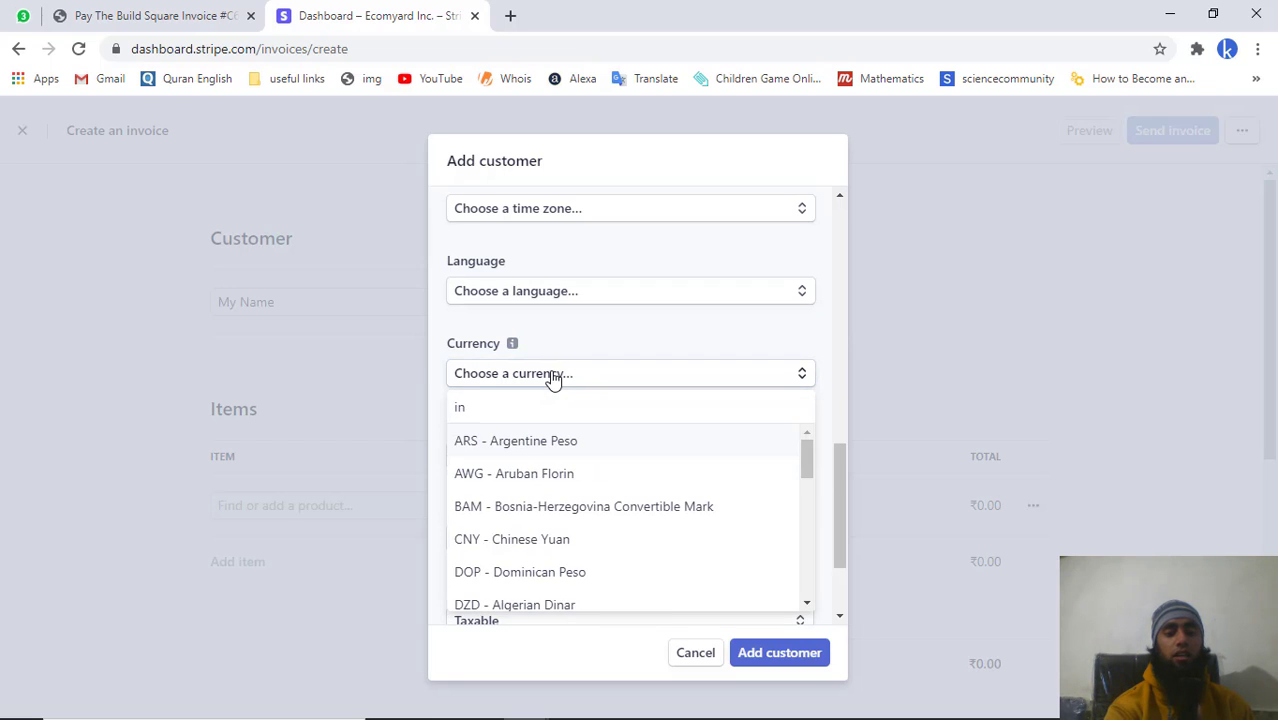
text(r)
click(532, 442)
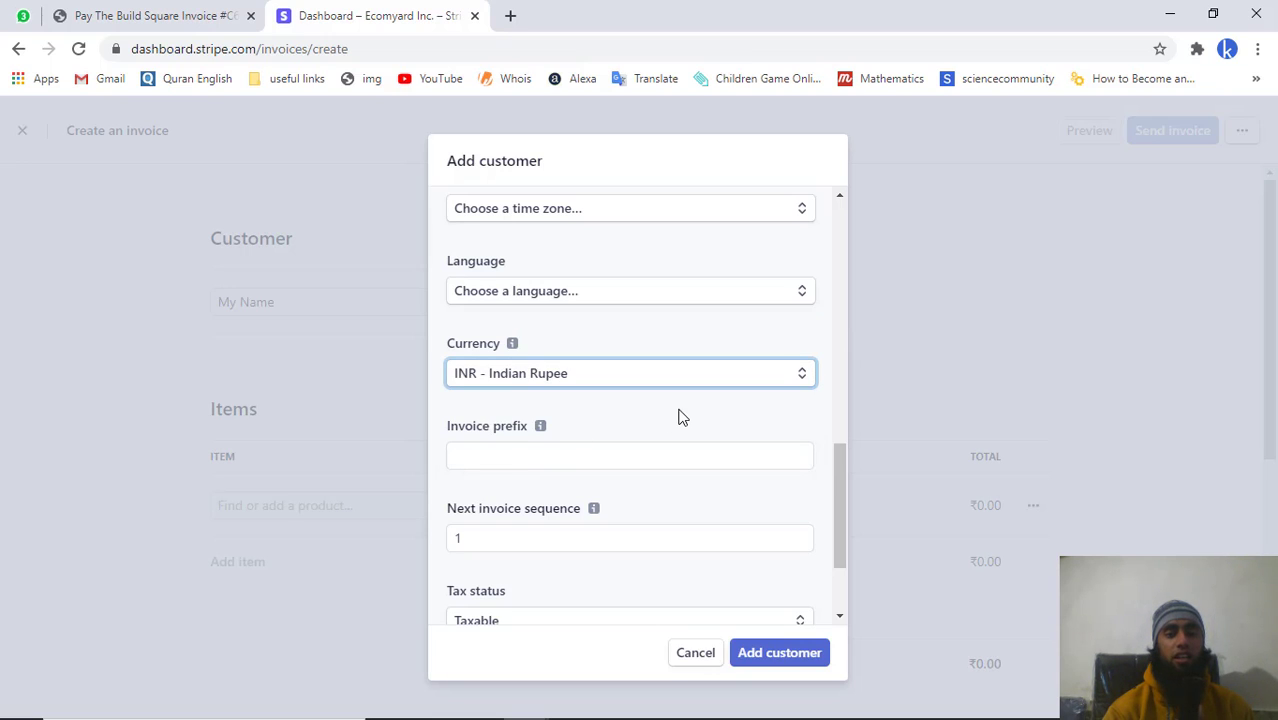
Step: Set language to English and time zone to Asia - Kolkata, then add the customer
scroll(678, 417, up, 2)
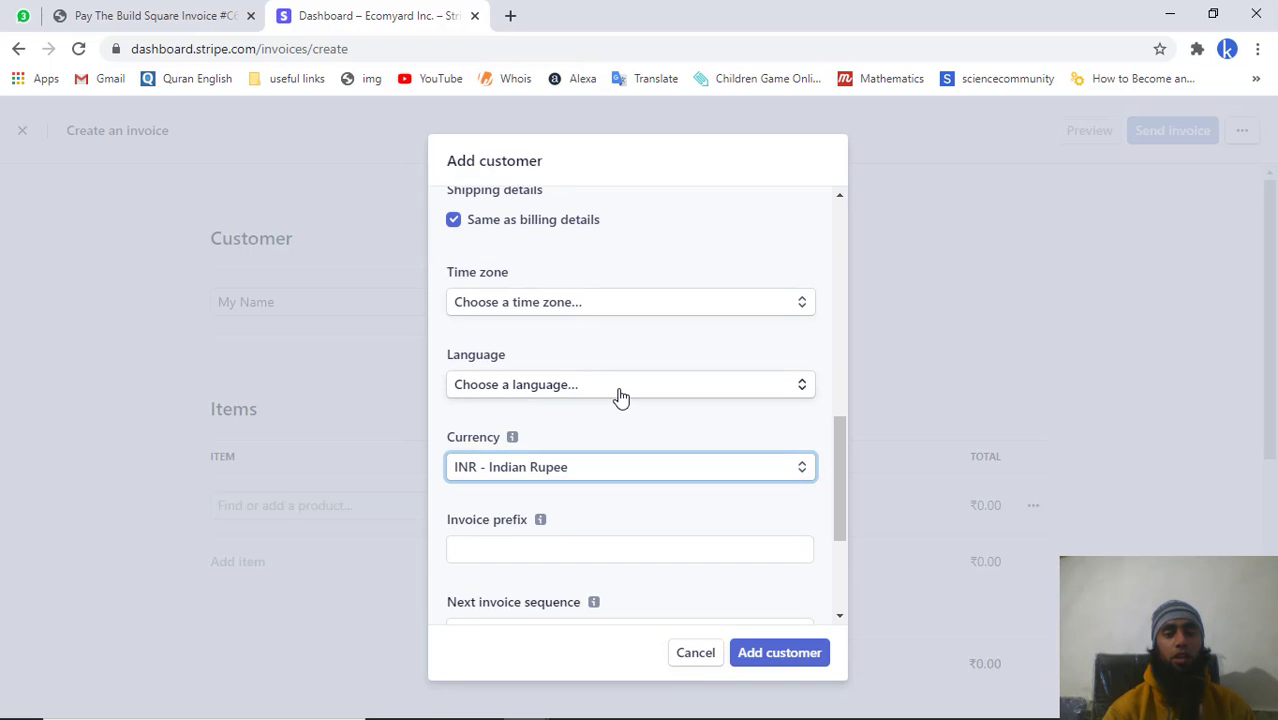
click(620, 390)
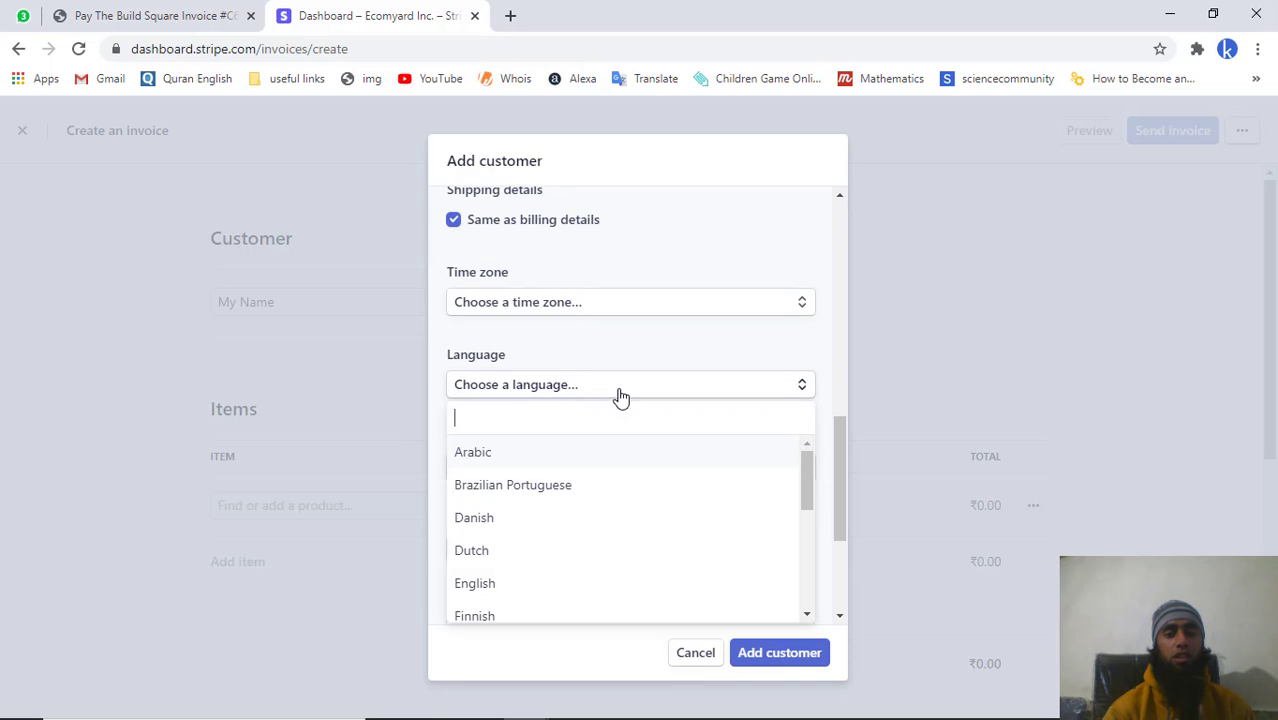
click(491, 590)
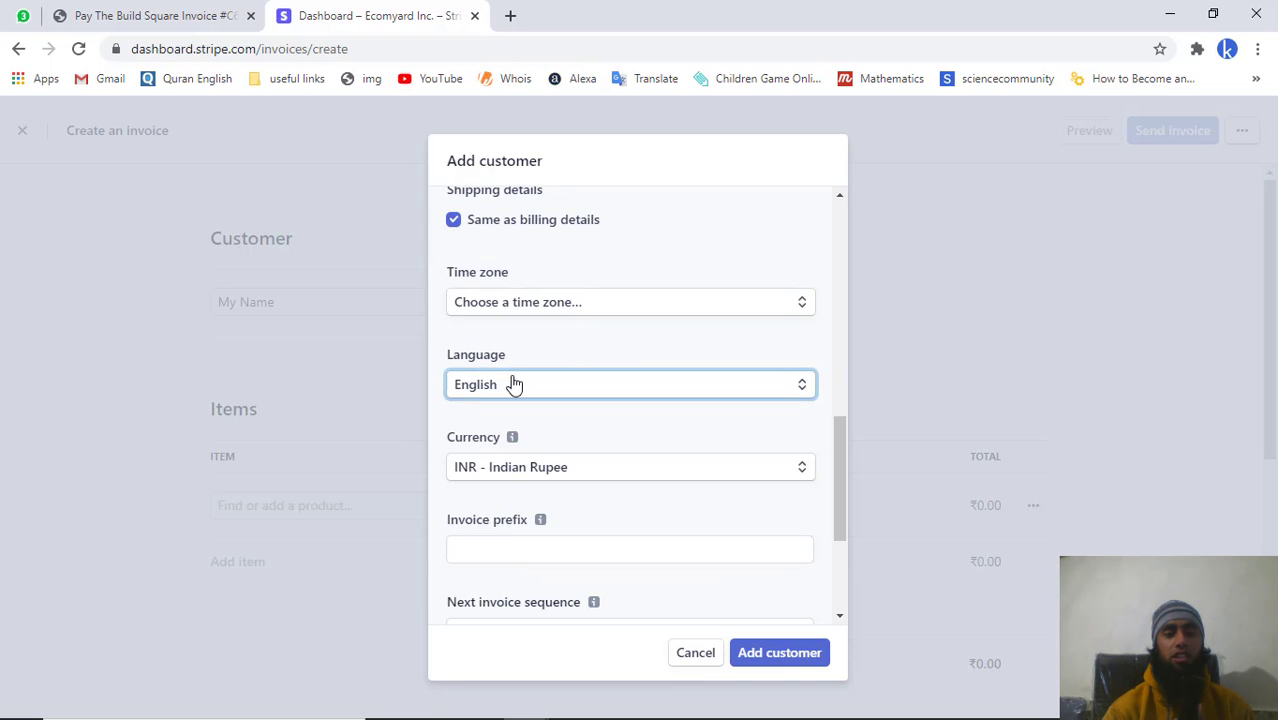
click(517, 305)
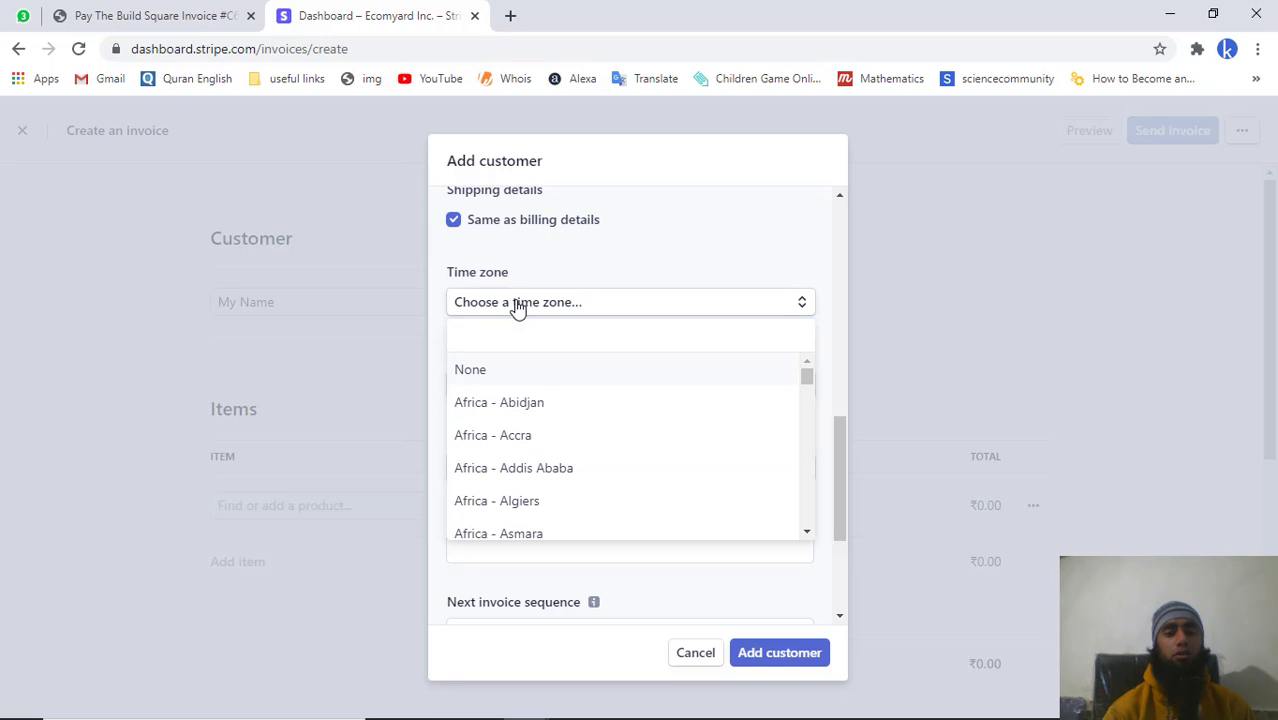
text(kol)
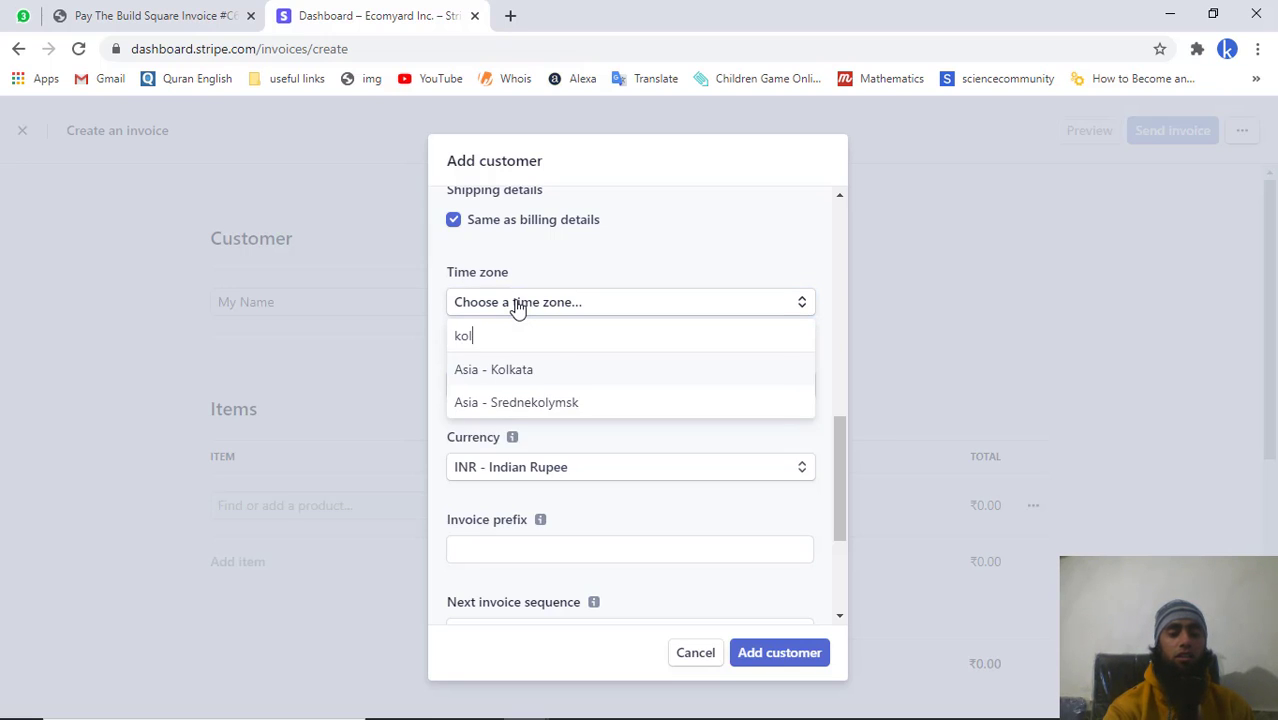
text(k)
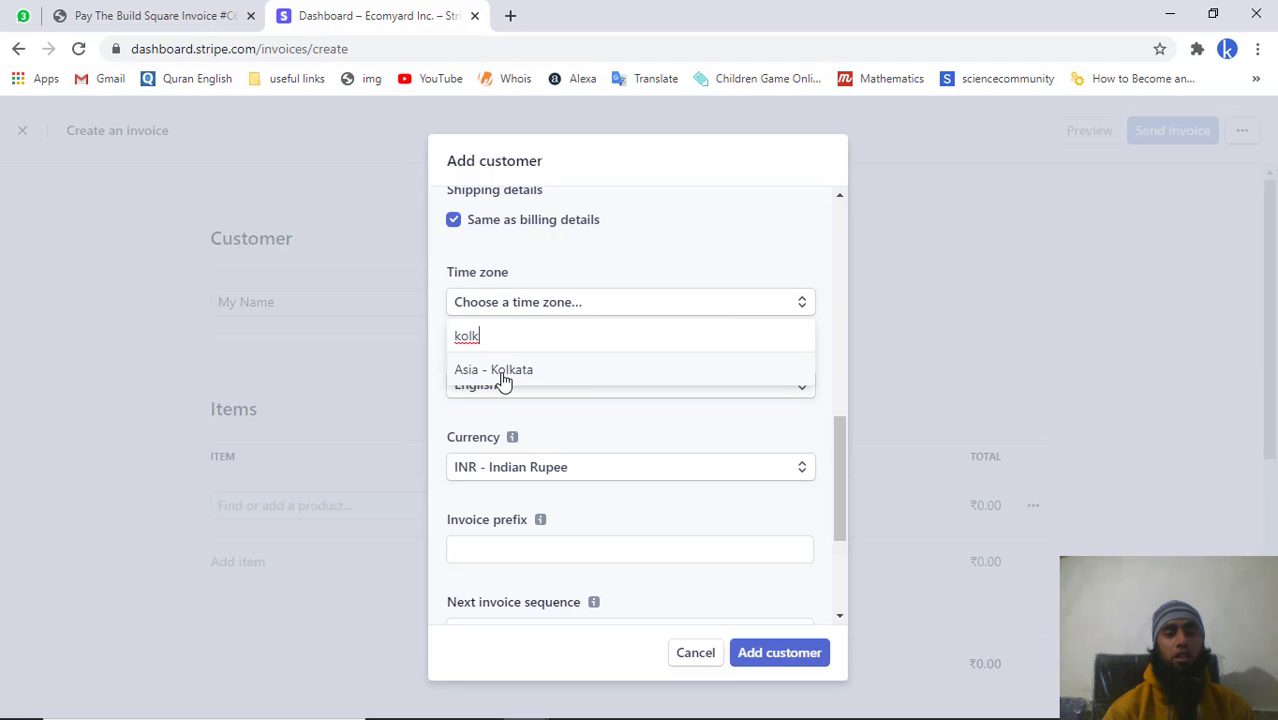
click(503, 372)
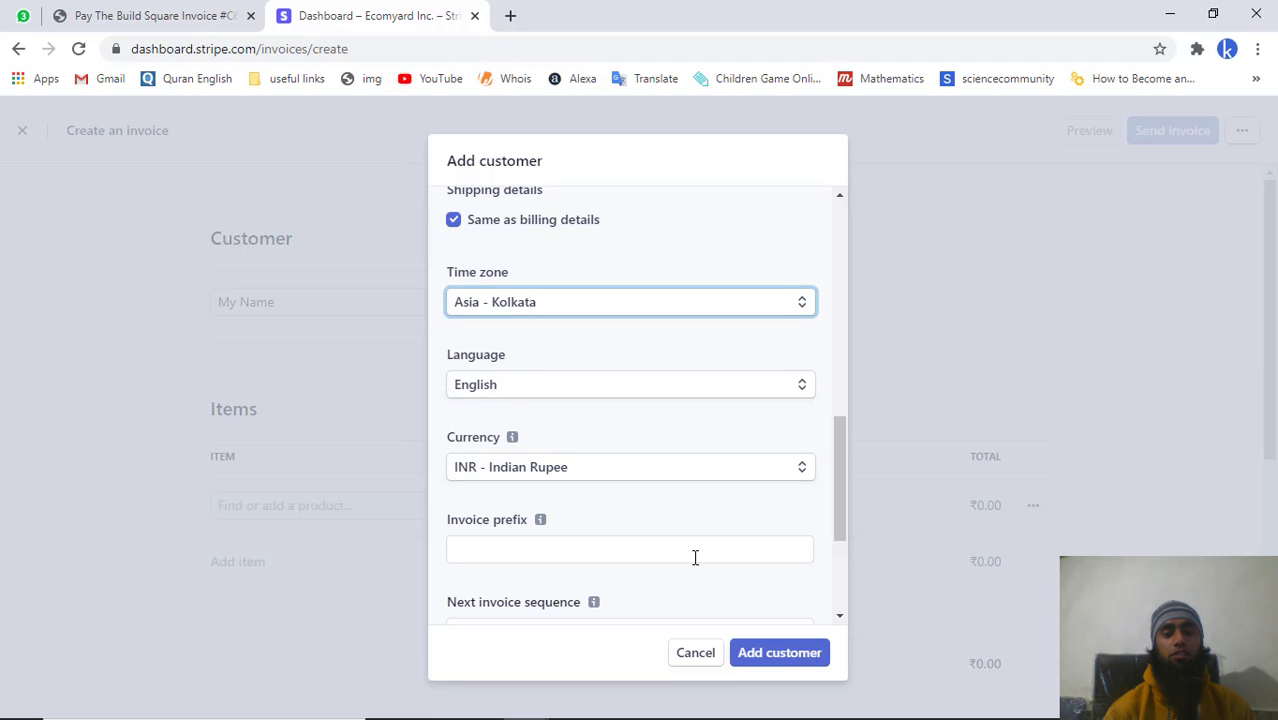
scroll(695, 557, down, 3)
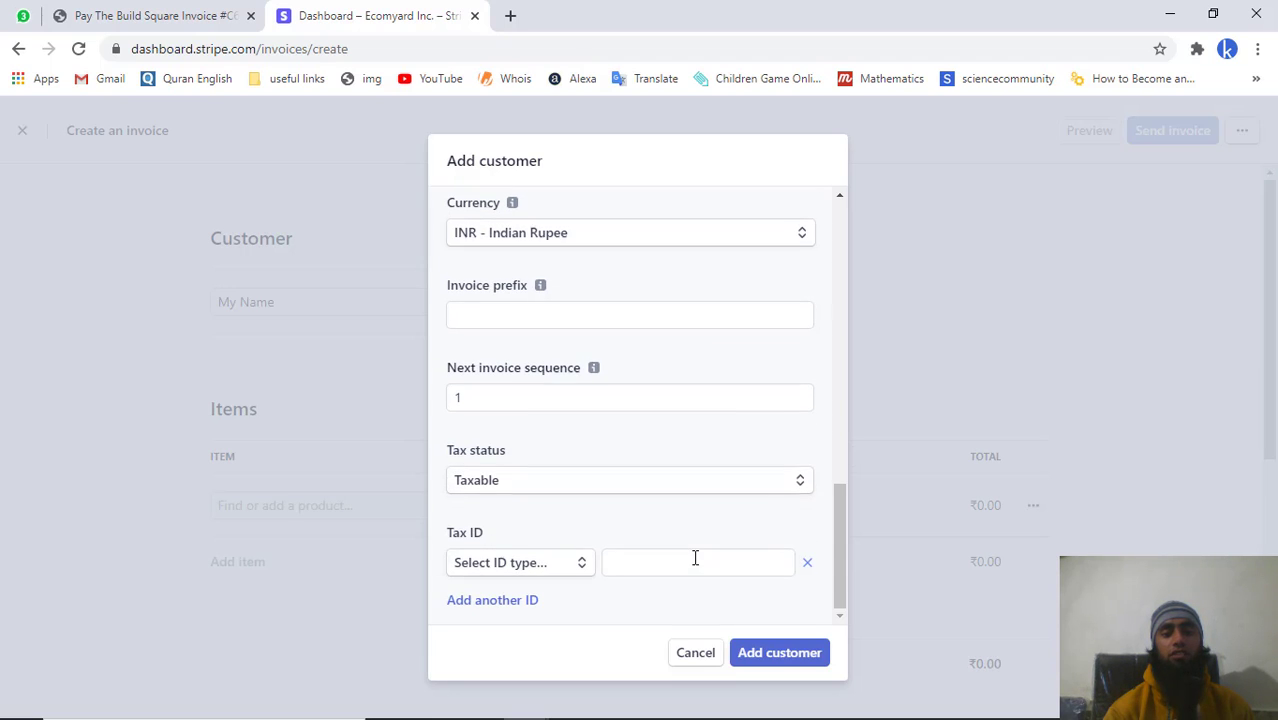
click(758, 660)
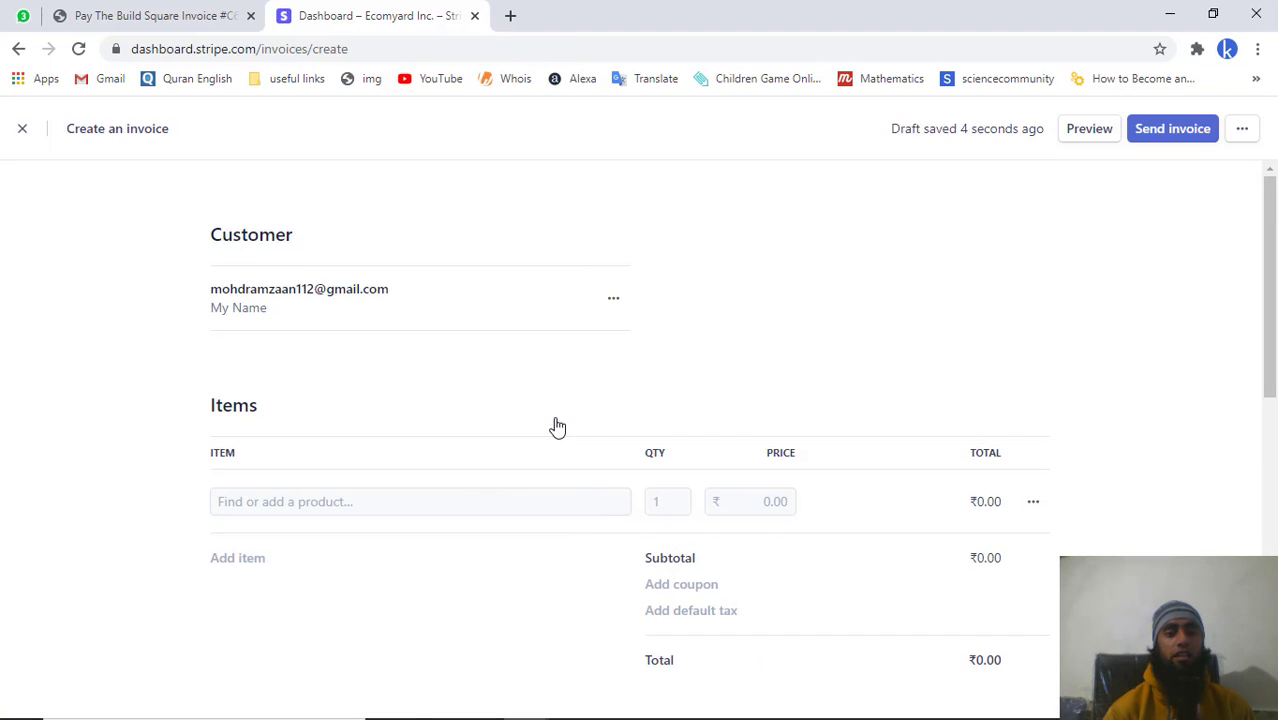
Step: Add a one-off line item named 'My item' priced at 110
click(307, 501)
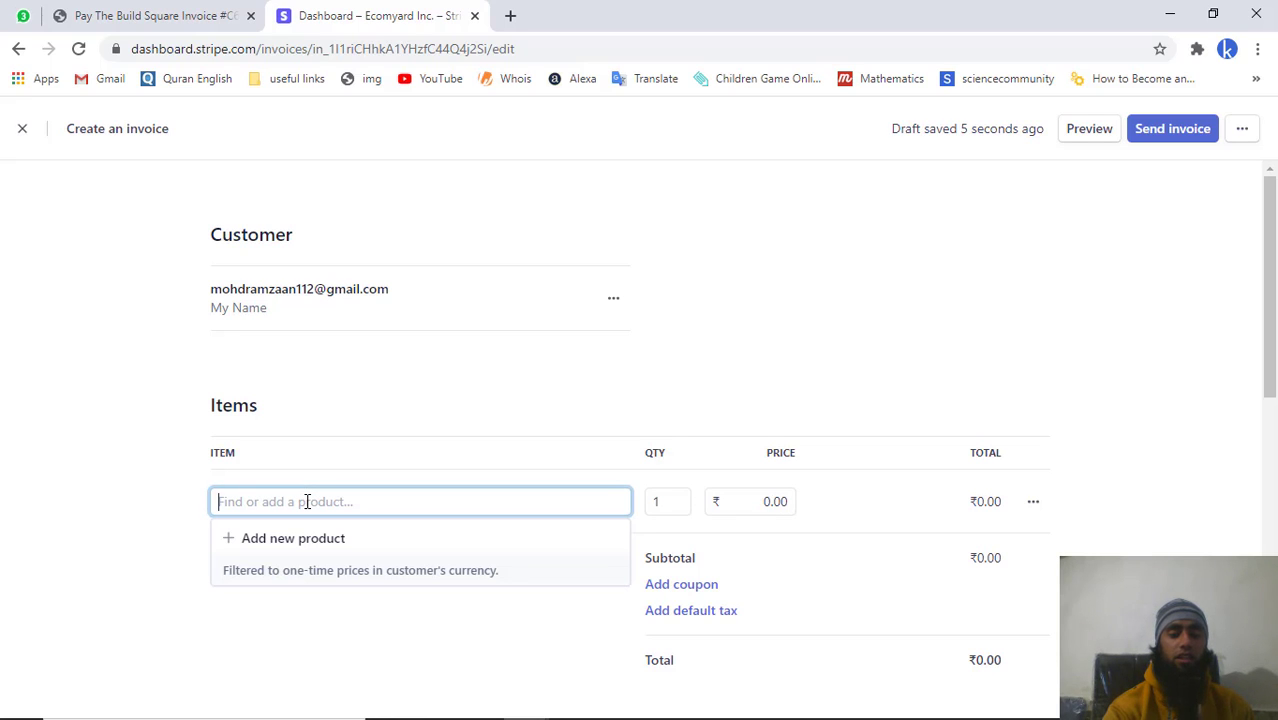
text(My )
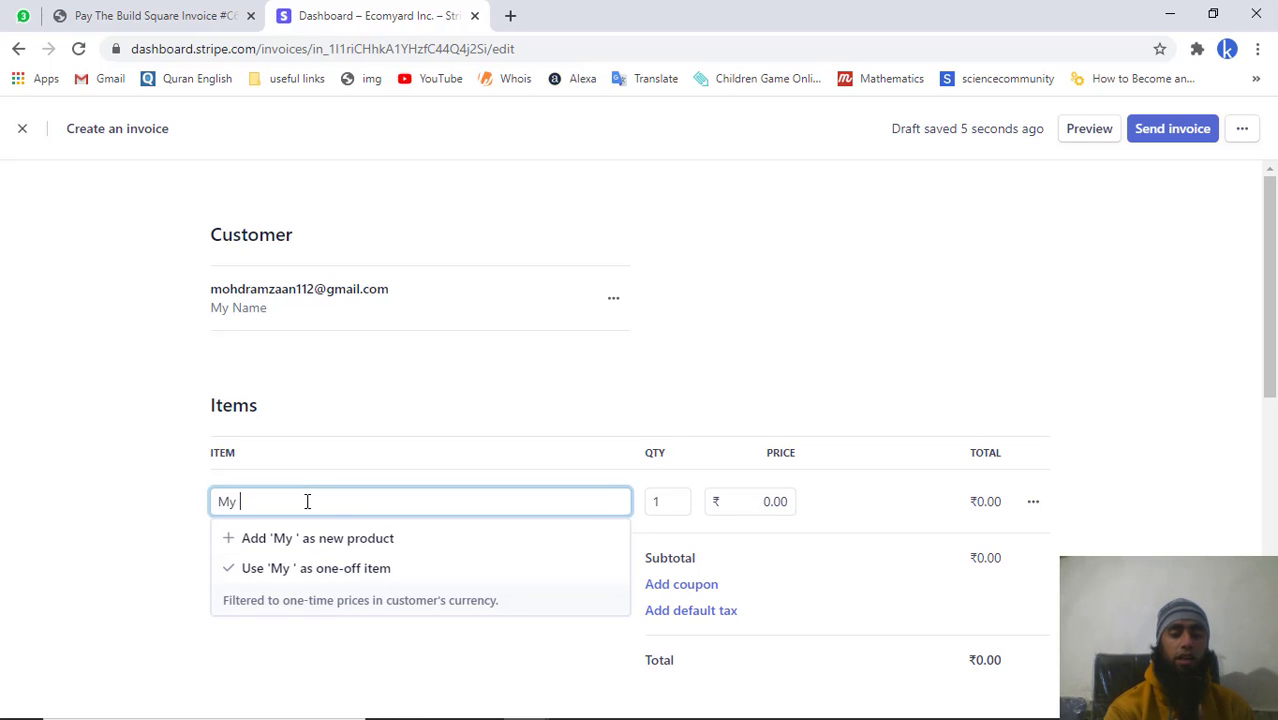
text(pd)
key(BackSpace)
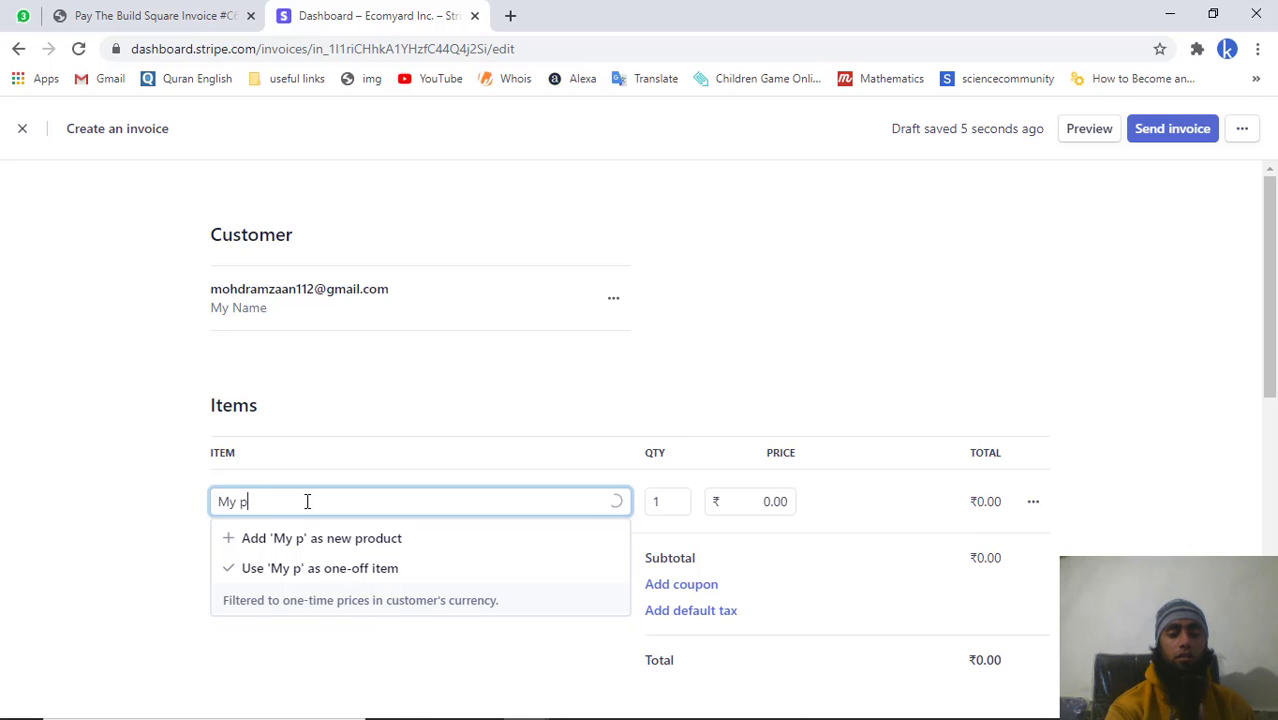
text(ite)
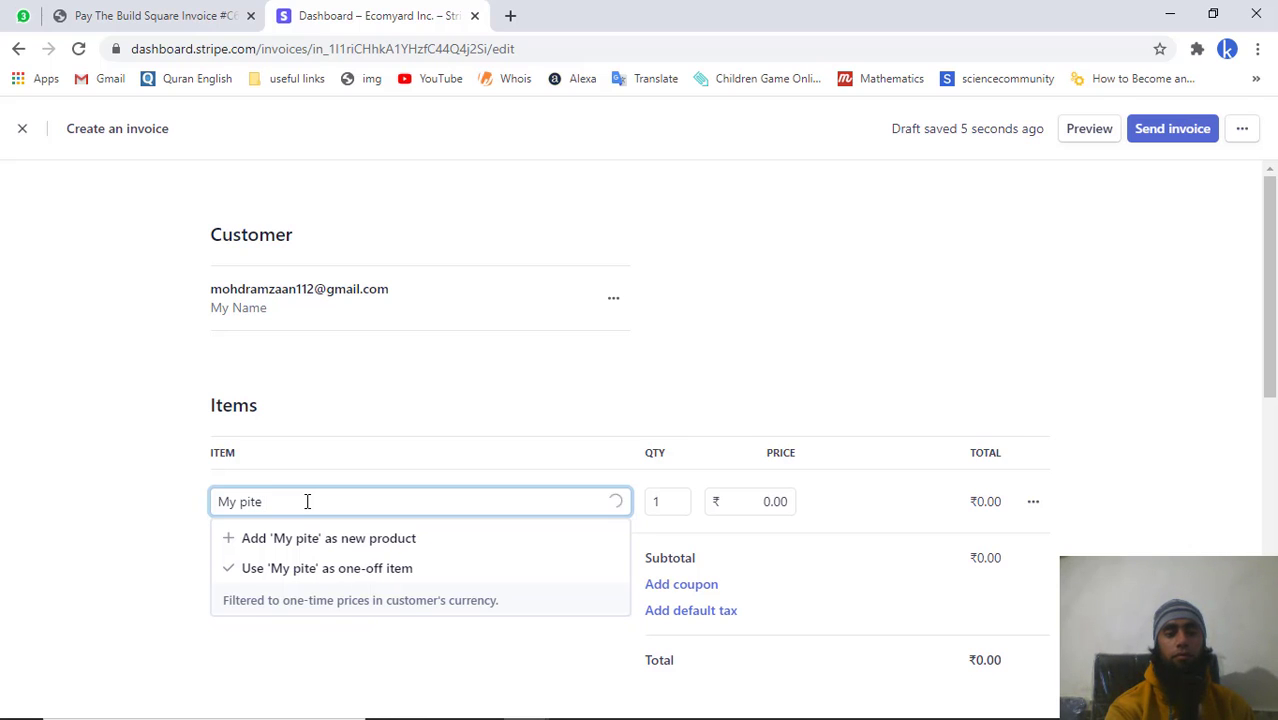
text(m)
key(Left)
key(Left)
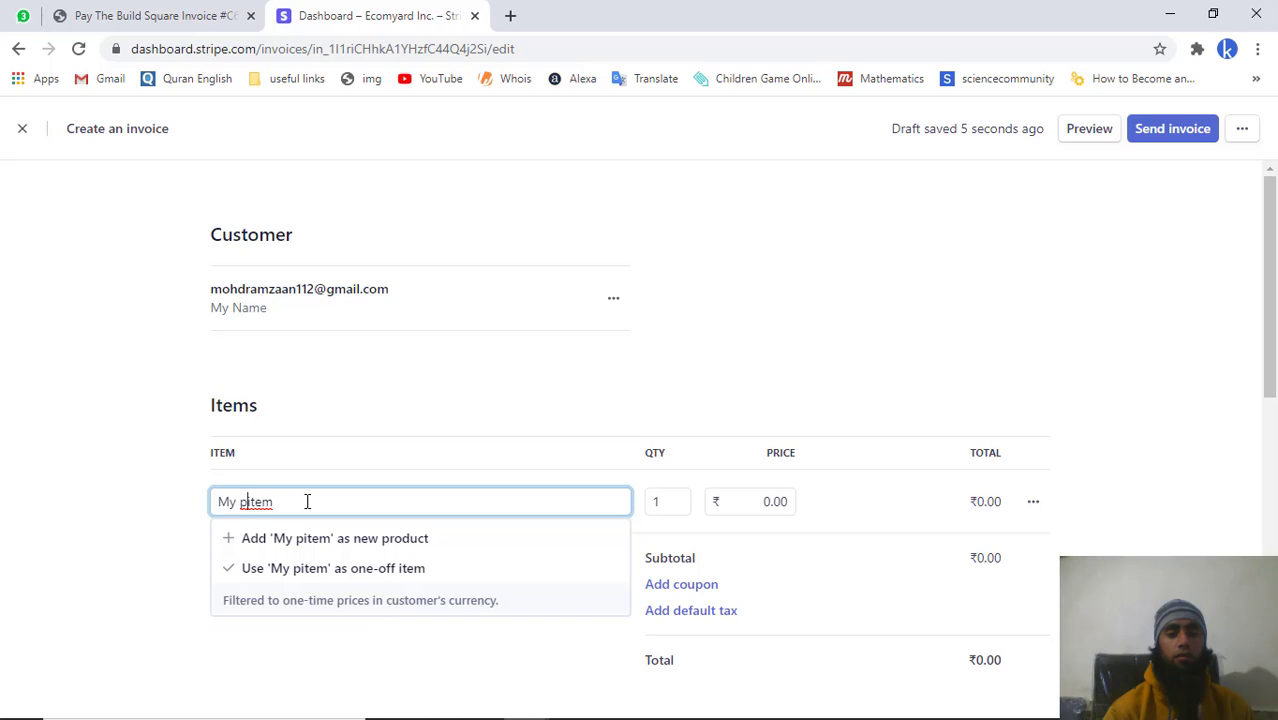
key(BackSpace)
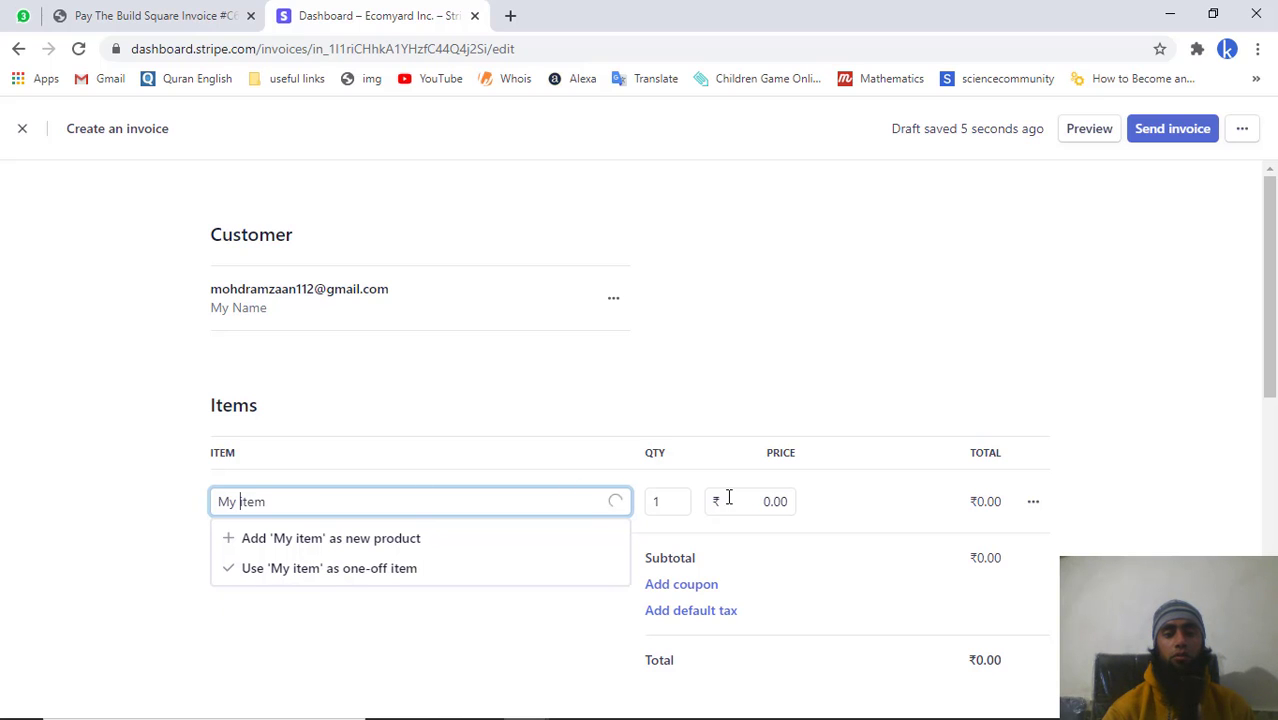
click(756, 502)
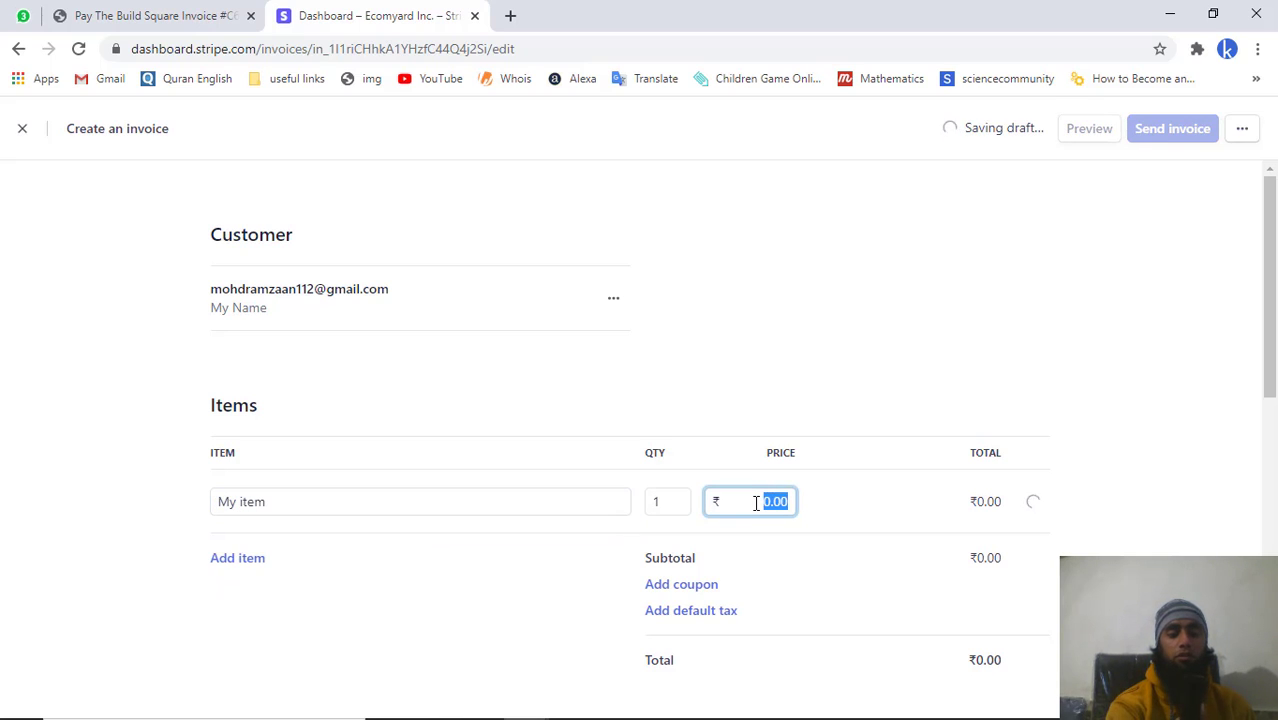
text(110)
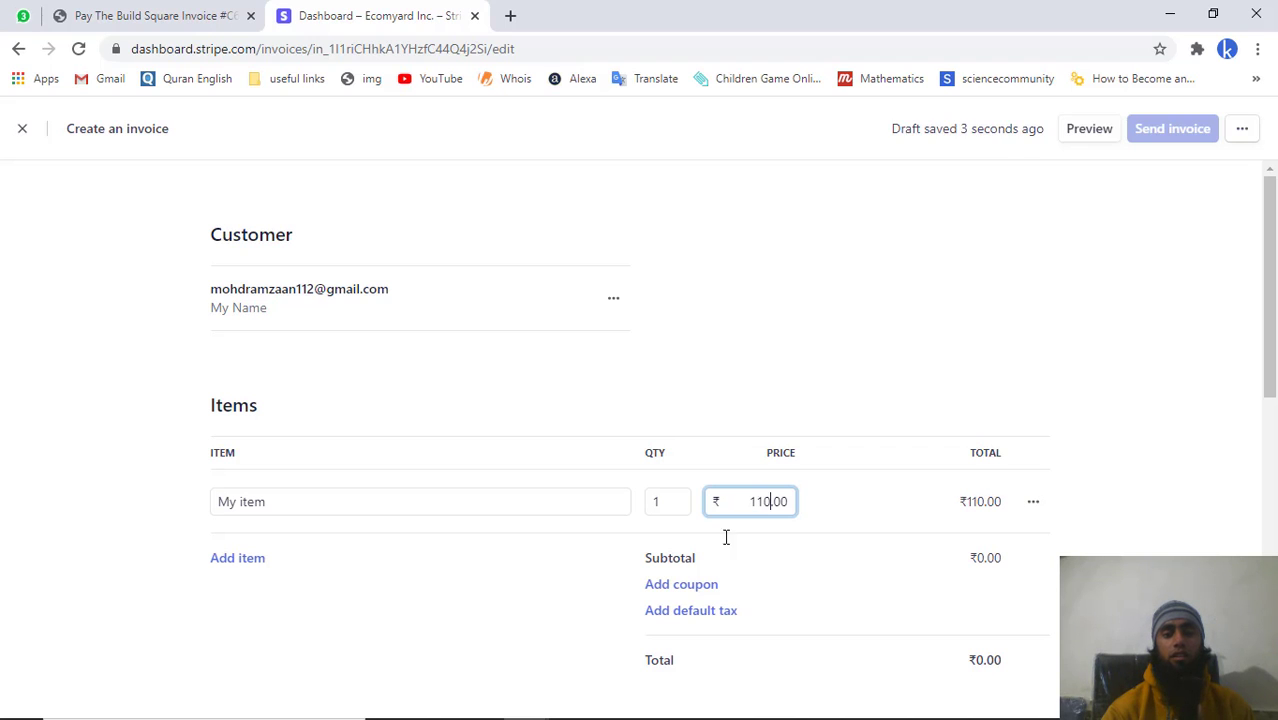
Step: Set payment due to 10 days and review the accepted payment methods
scroll(697, 585, down, 10)
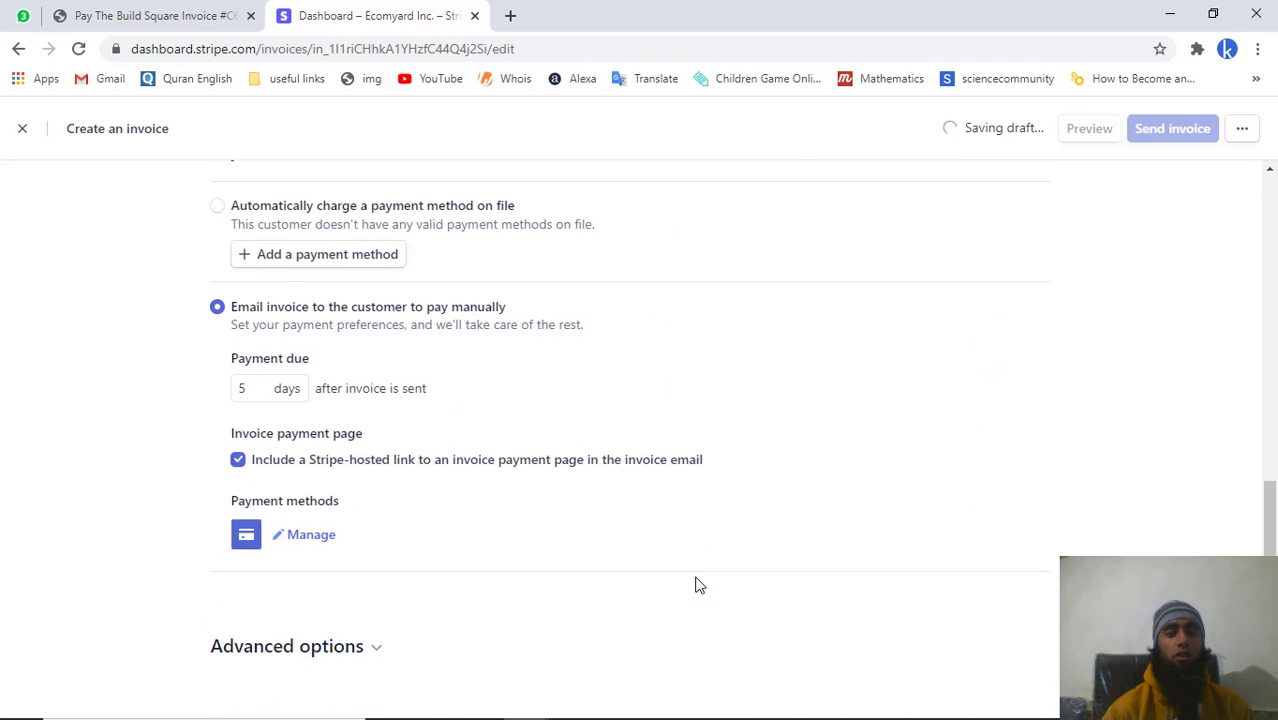
click(249, 379)
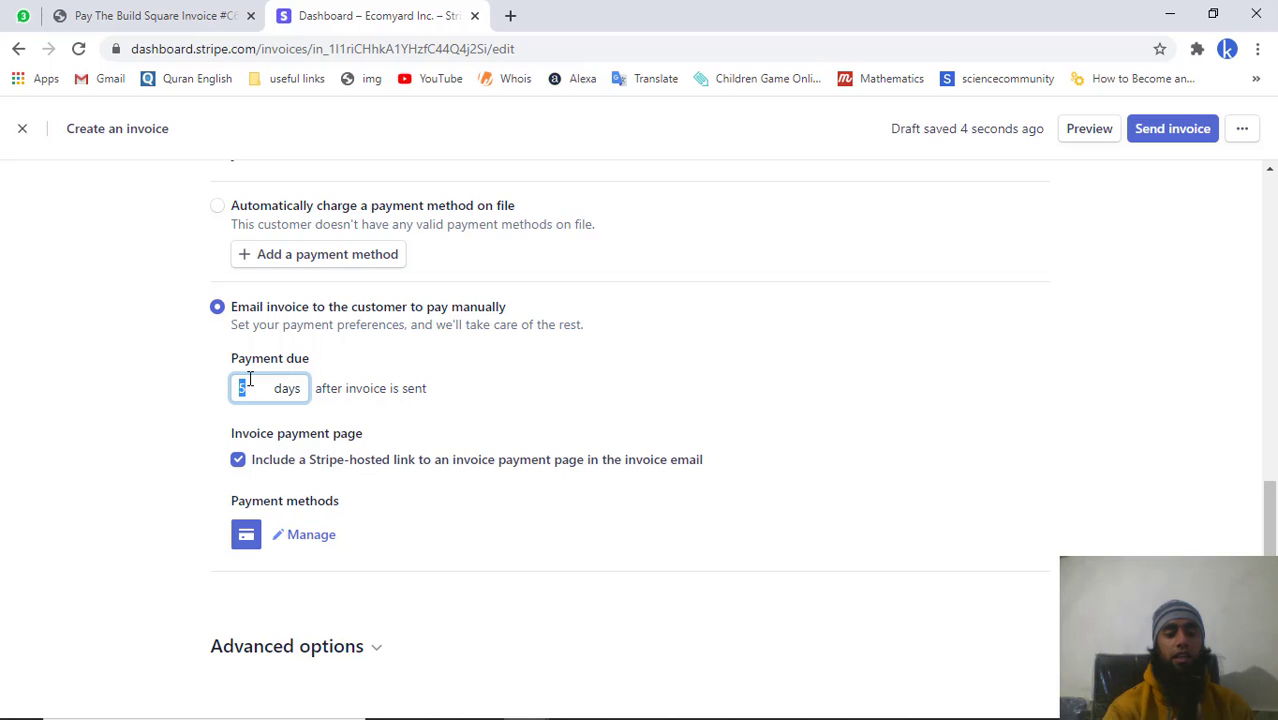
text(10)
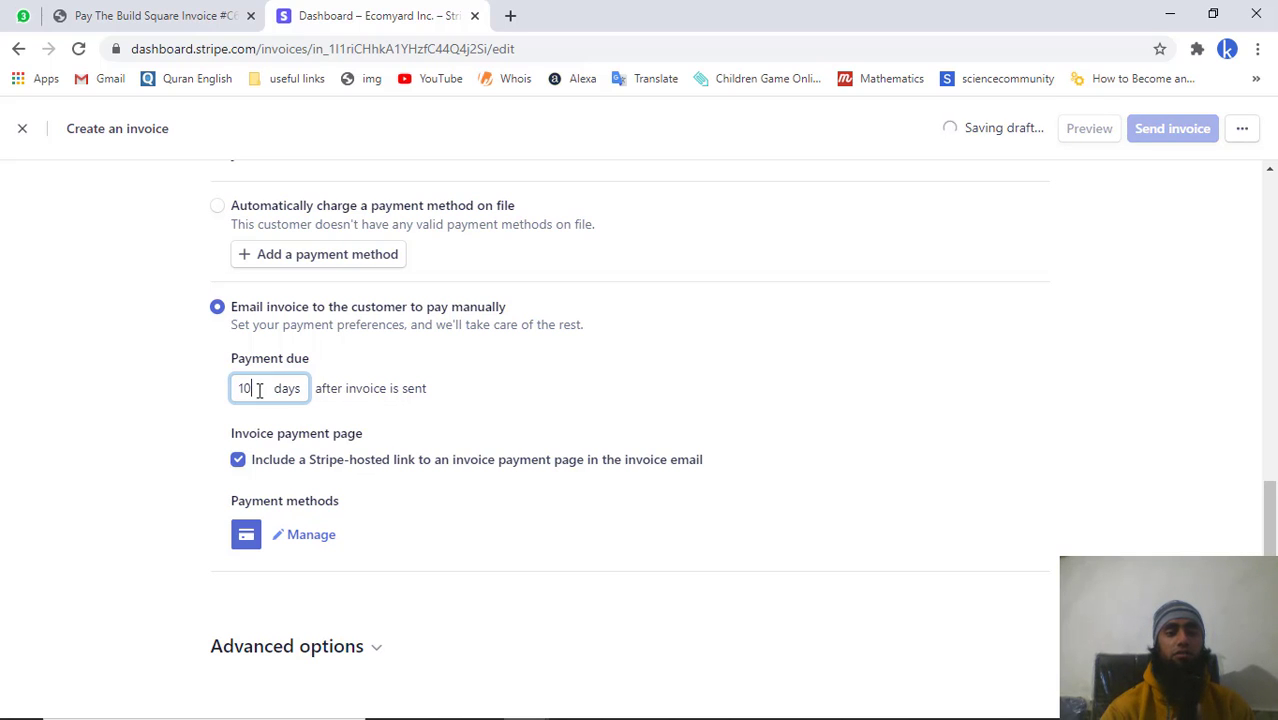
click(310, 536)
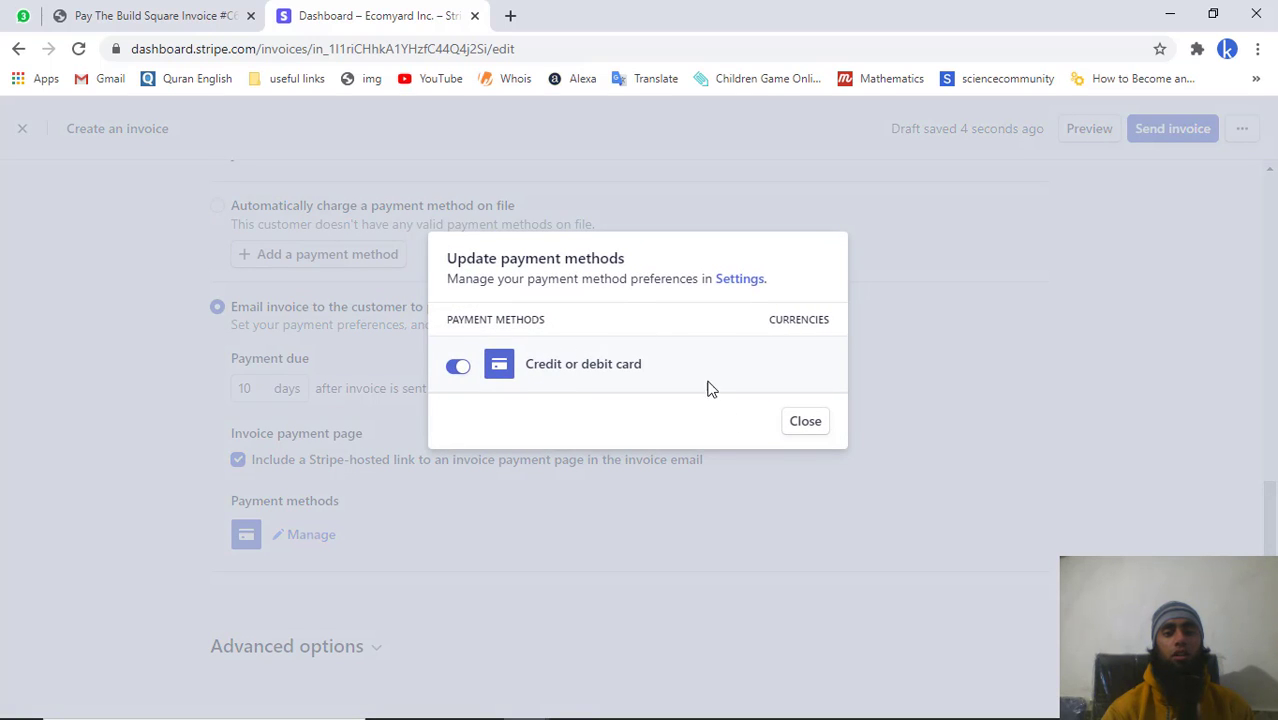
click(804, 425)
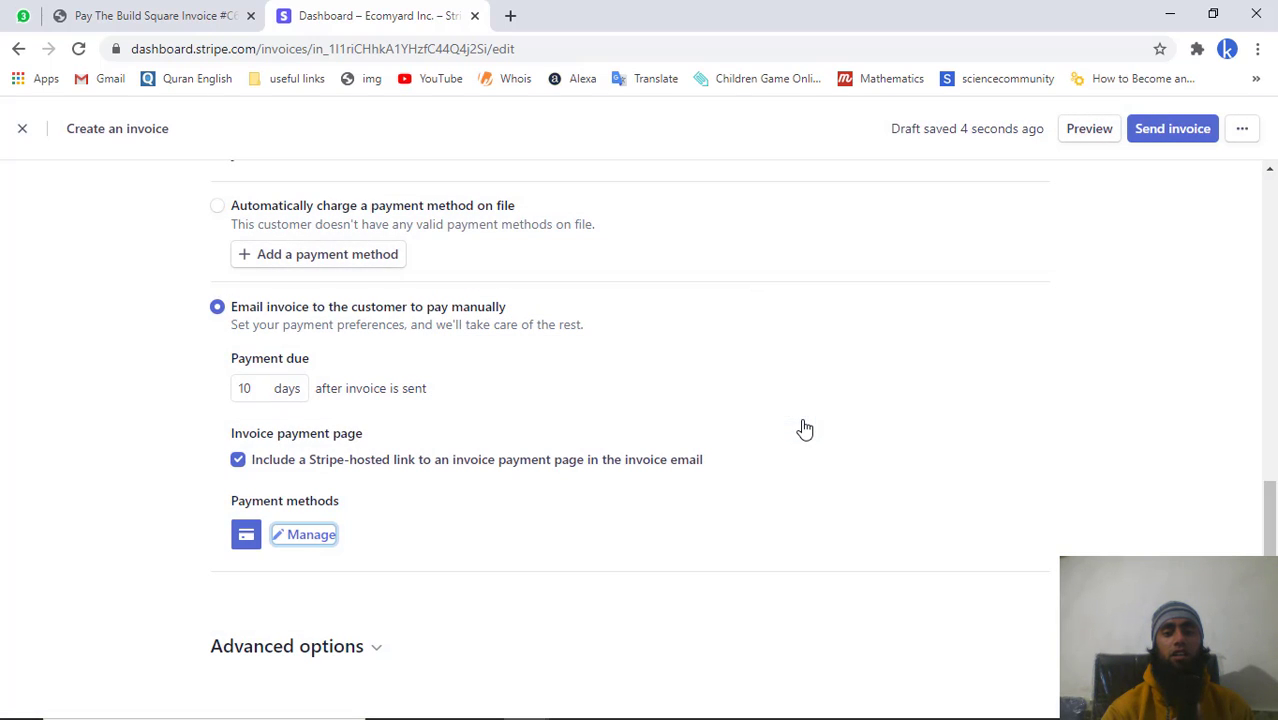
scroll(1044, 288, up, 10)
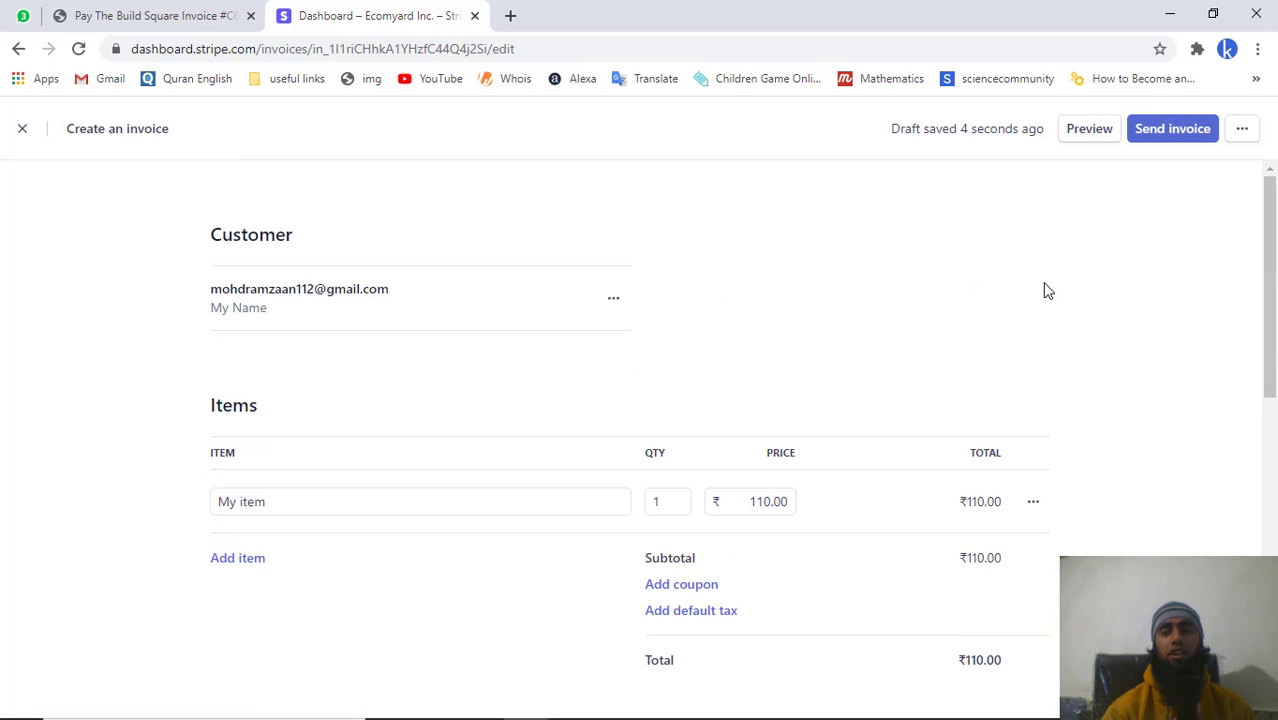
Step: Send invoice D8BBCE90-0001 for ₹110.00 after checking the email preview
click(1168, 133)
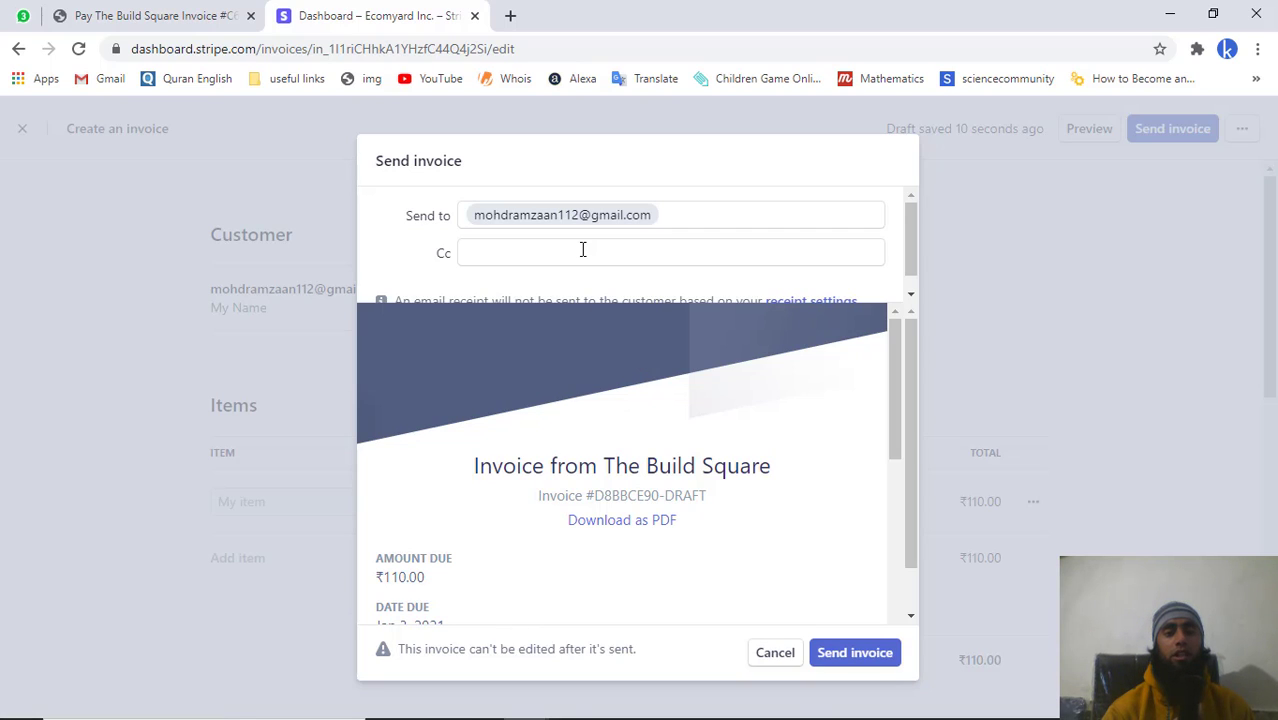
scroll(585, 496, down, 2)
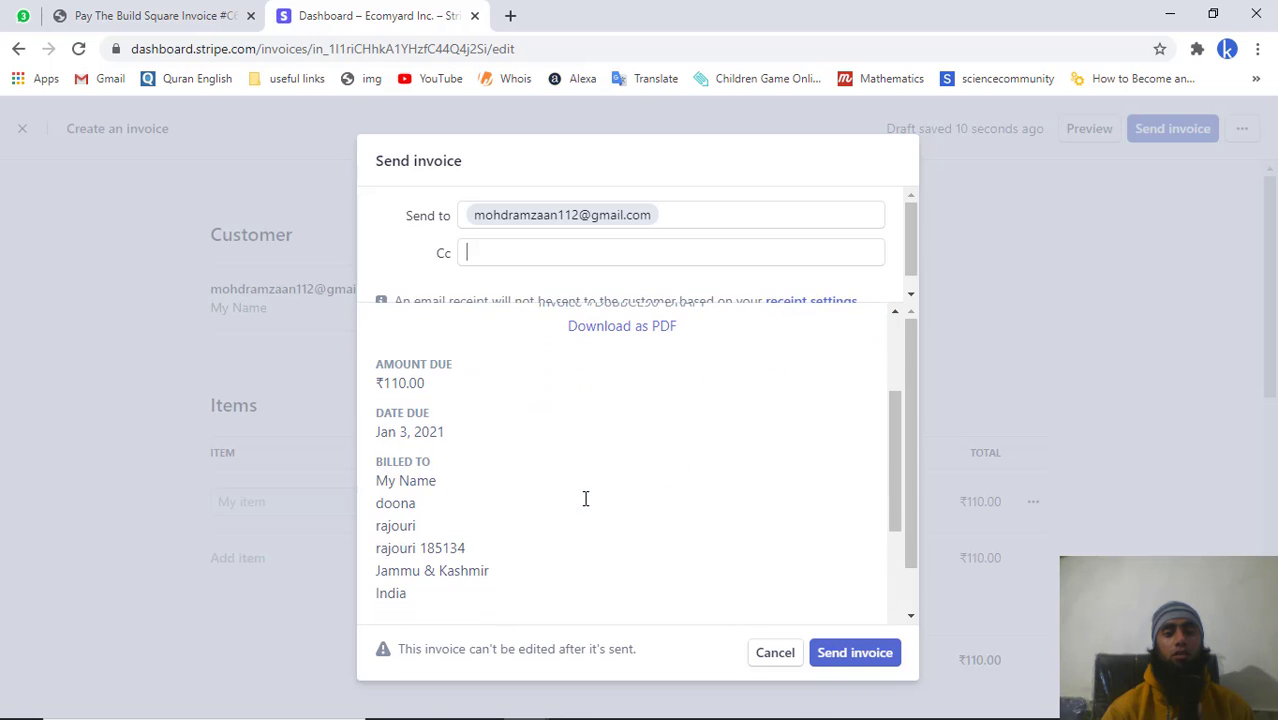
scroll(637, 371, up, 2)
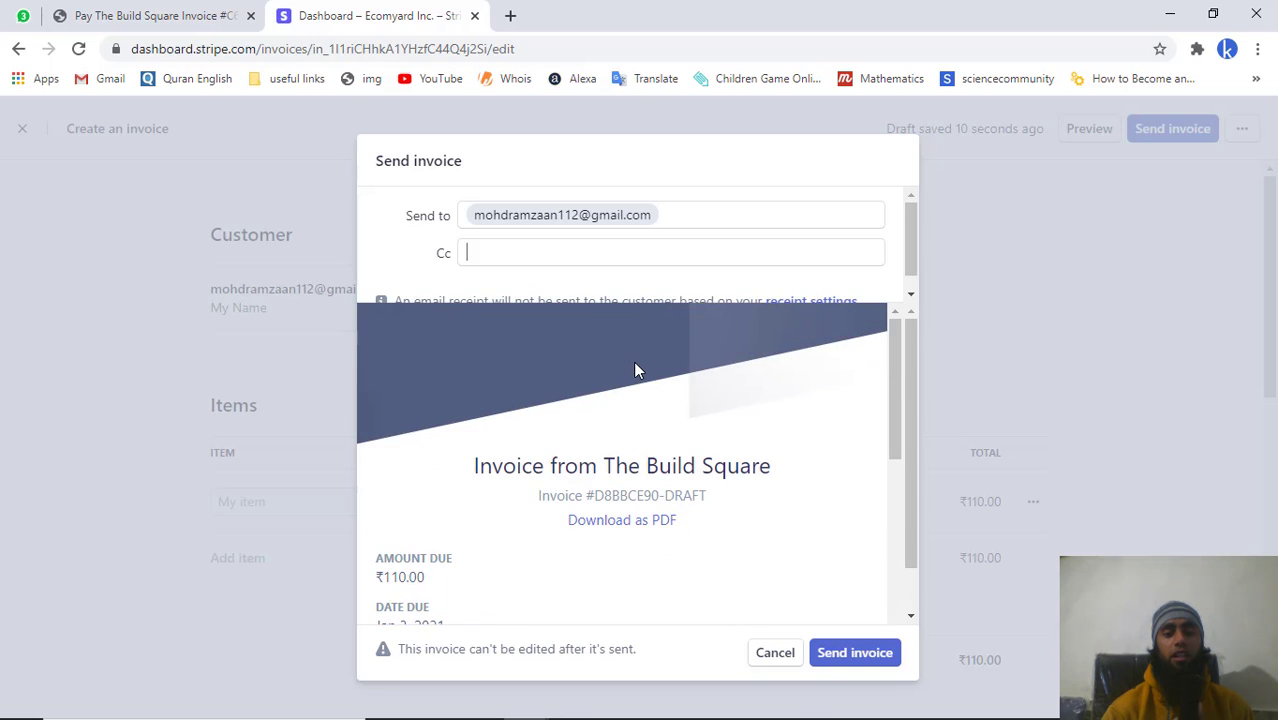
scroll(637, 371, down, 5)
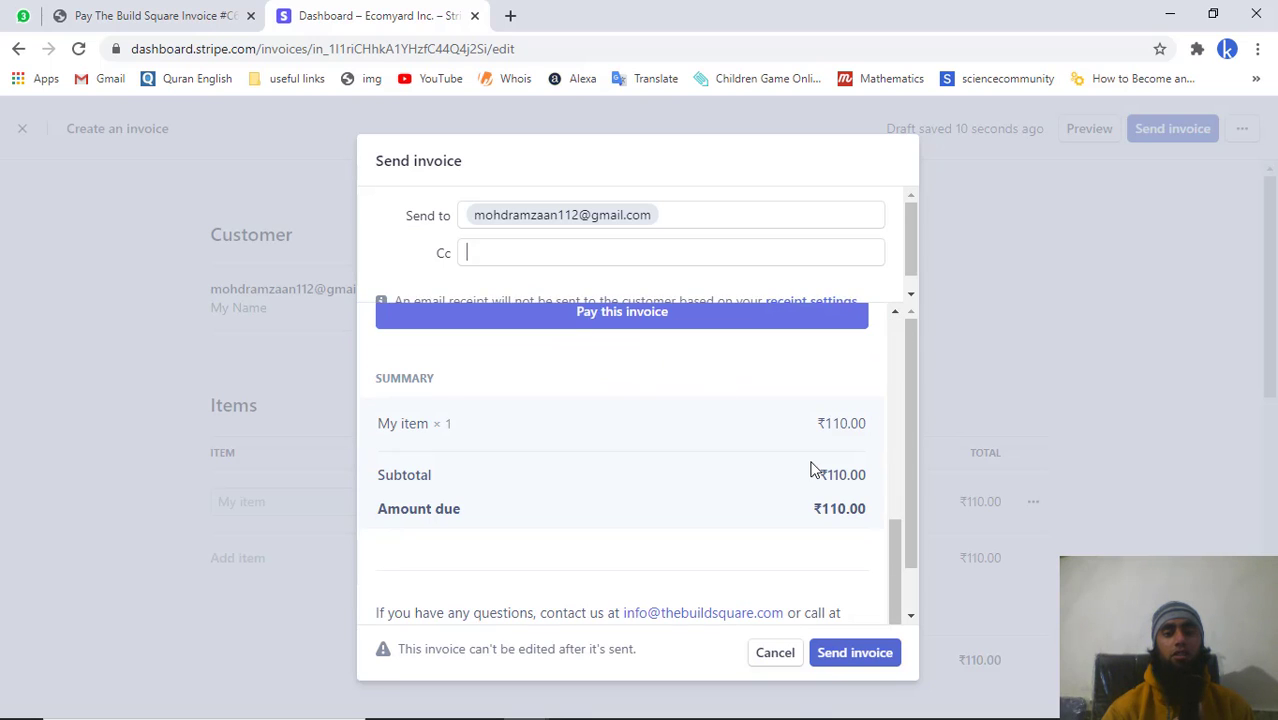
click(852, 654)
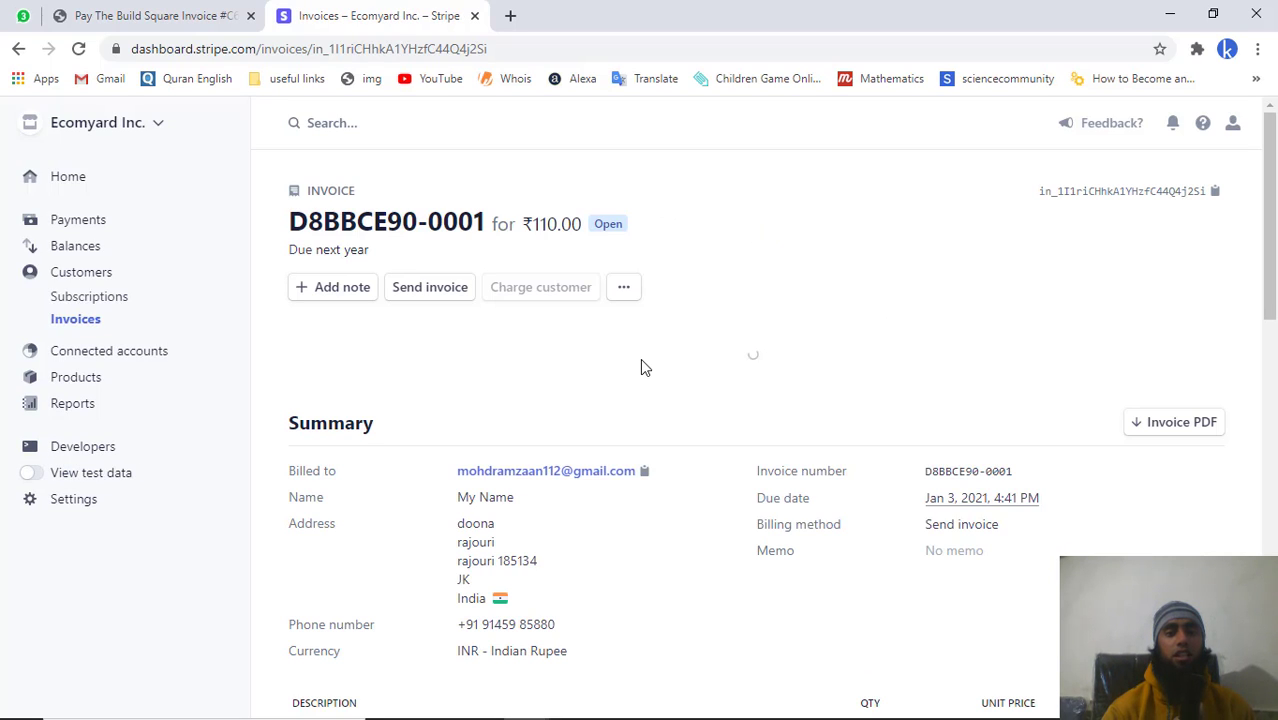
Step: Copy the Payment page link address from the invoice's Details section
scroll(641, 361, down, 4)
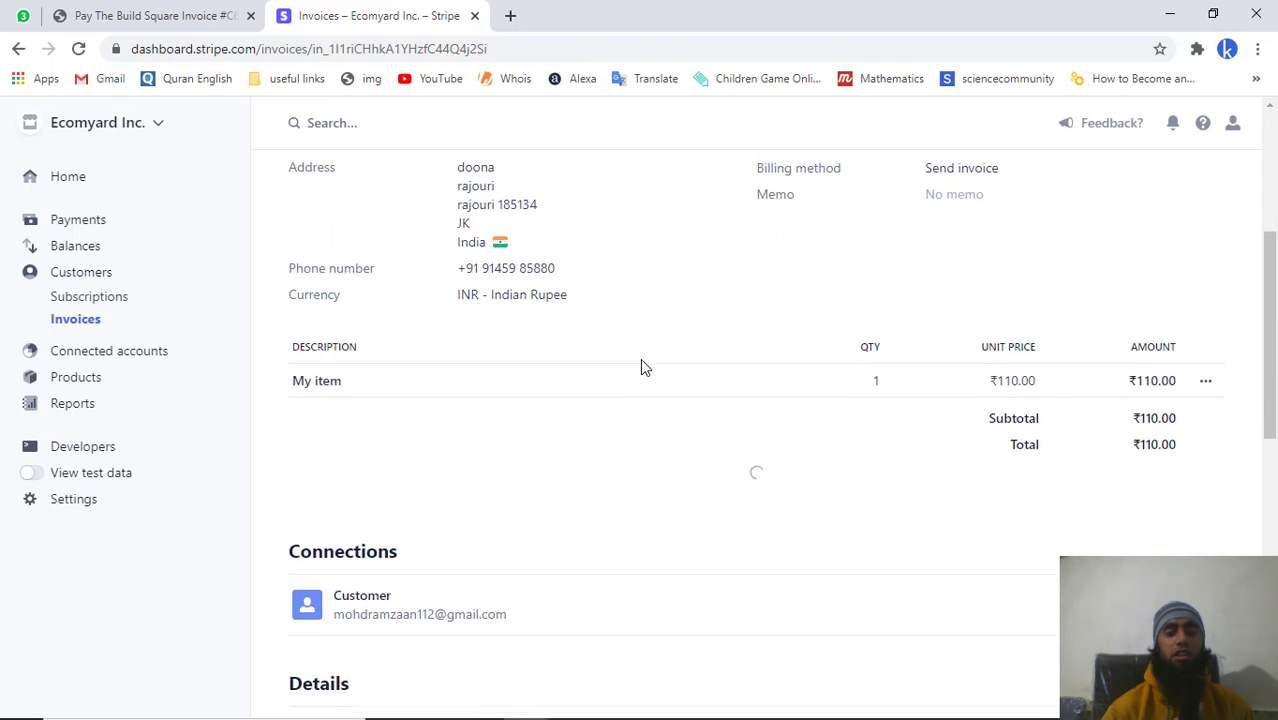
scroll(641, 361, down, 4)
scroll(641, 361, down, 2)
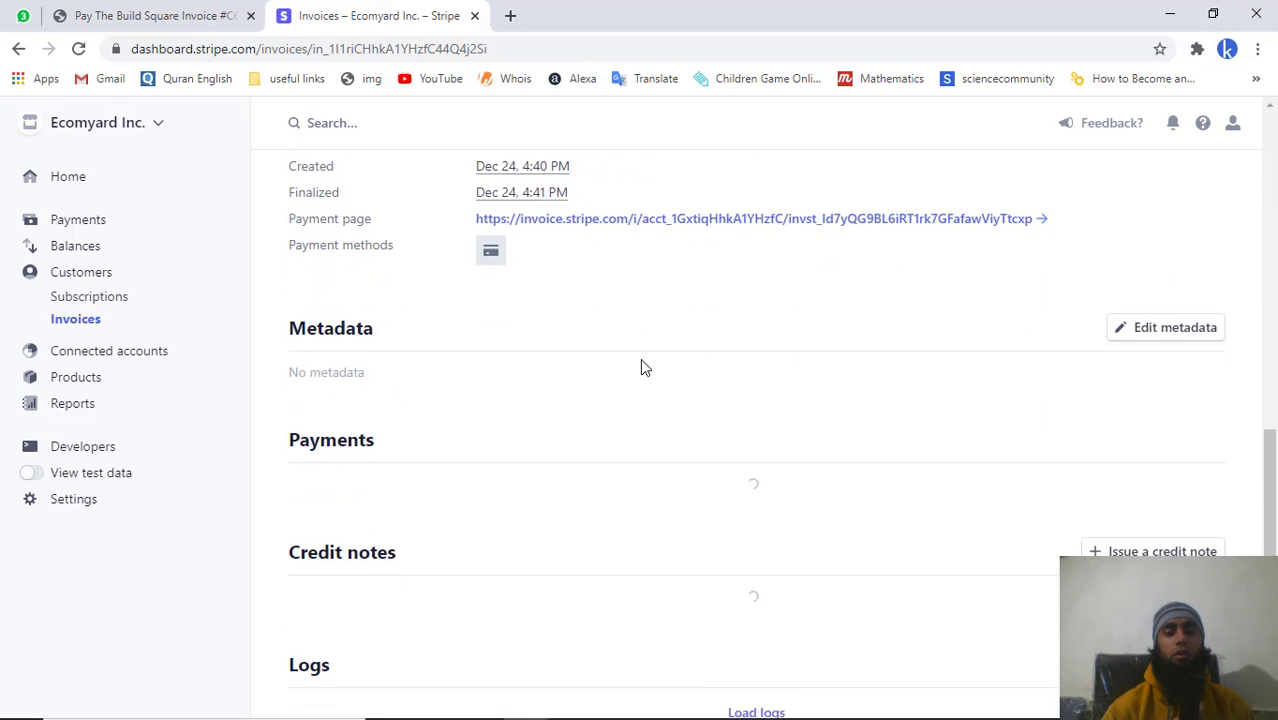
scroll(645, 368, up, 2)
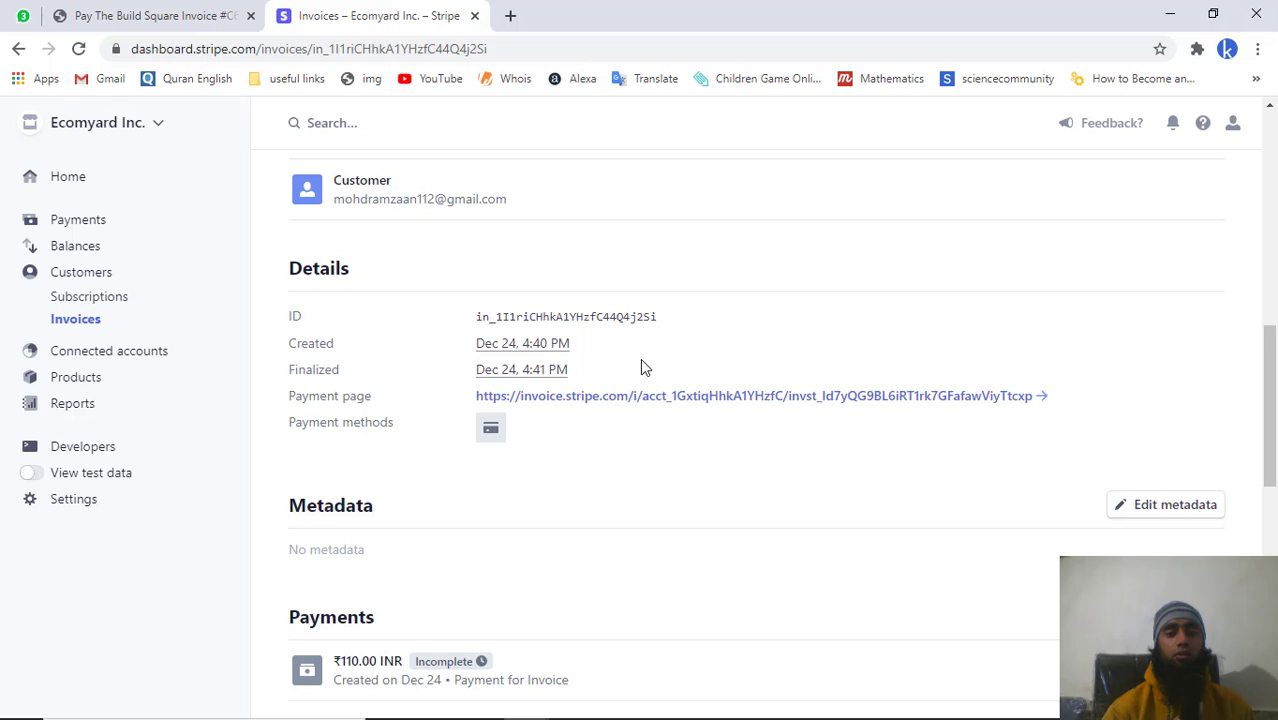
scroll(645, 368, down, 4)
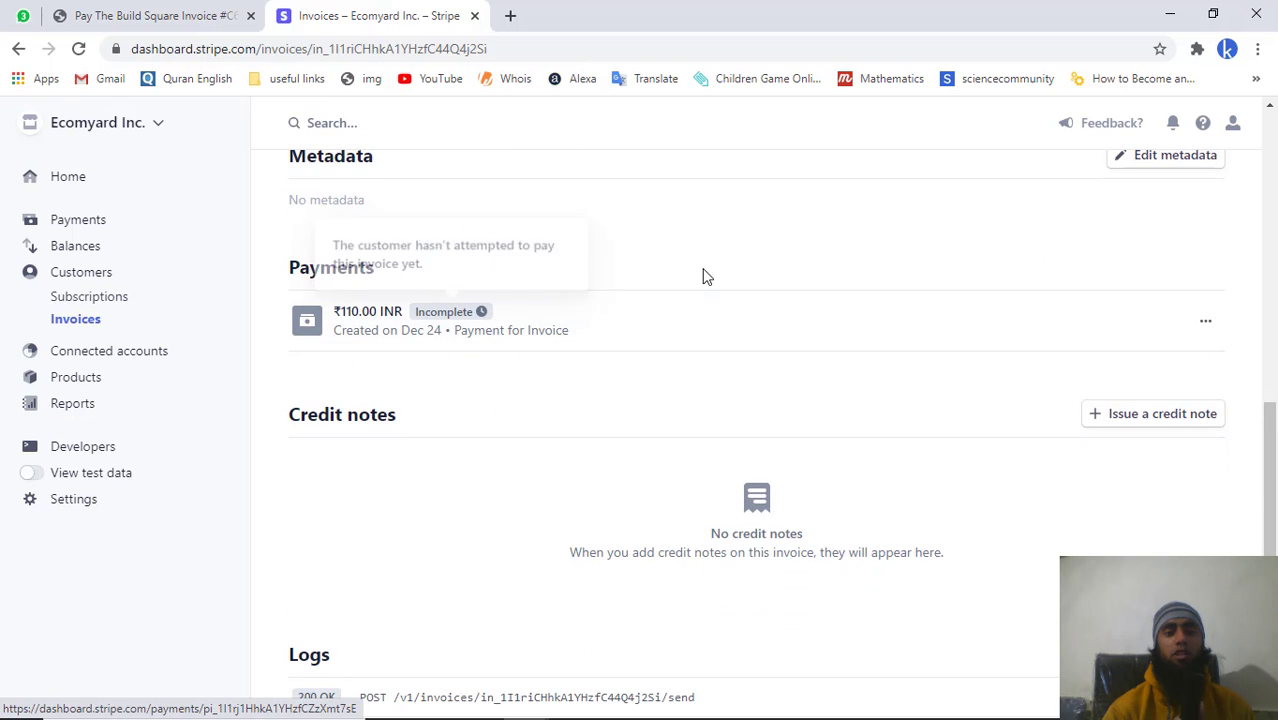
scroll(703, 276, up, 3)
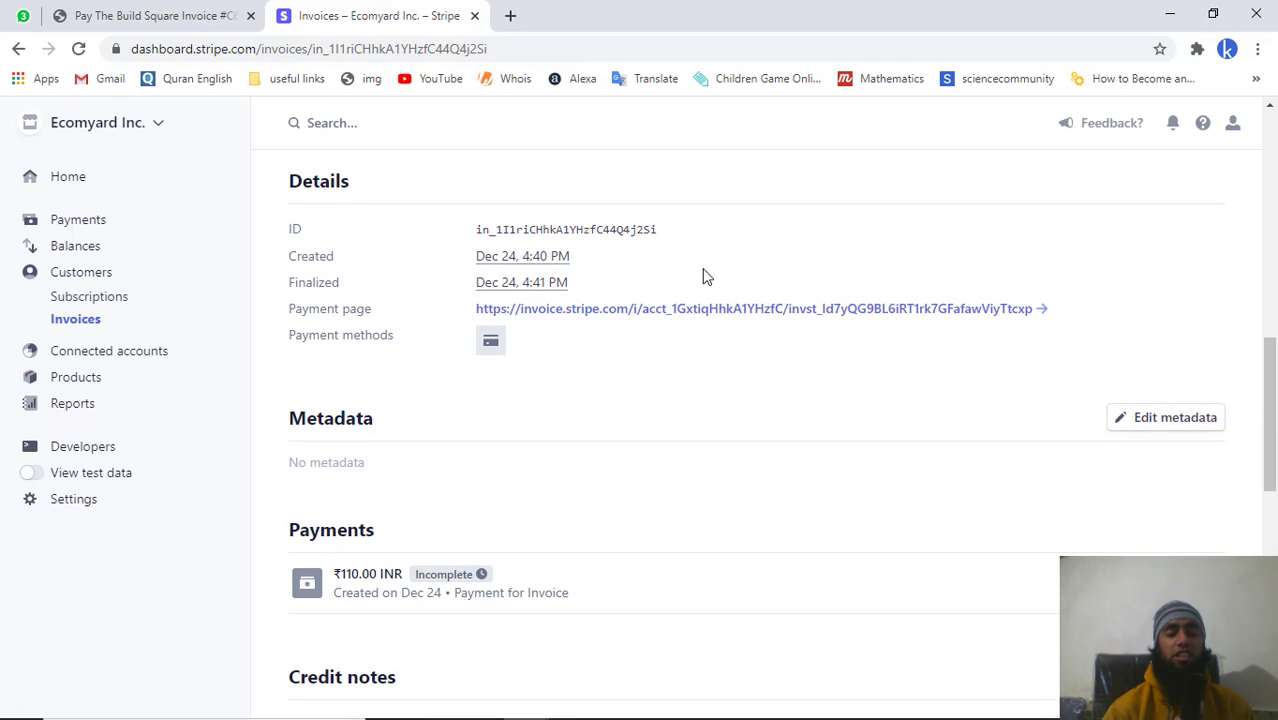
right_click(701, 318)
click(755, 434)
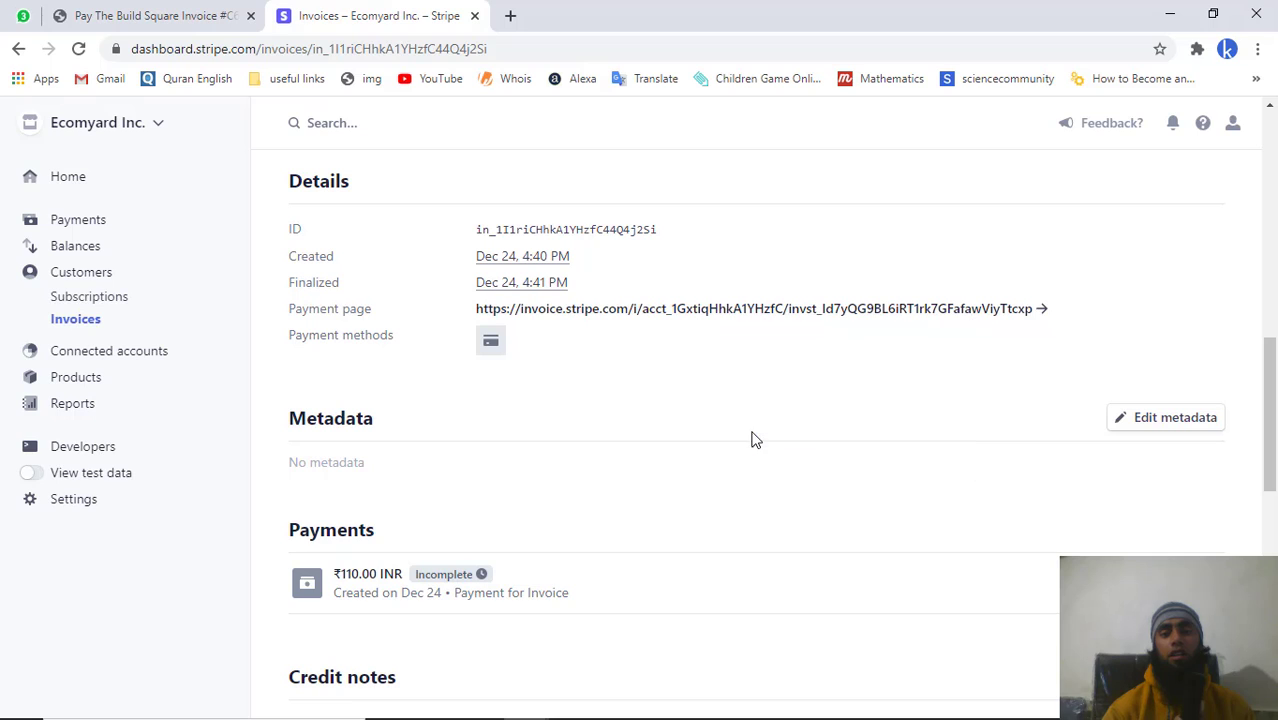
Step: Paste the copied payment page link into a new incognito window and load it
click(1257, 48)
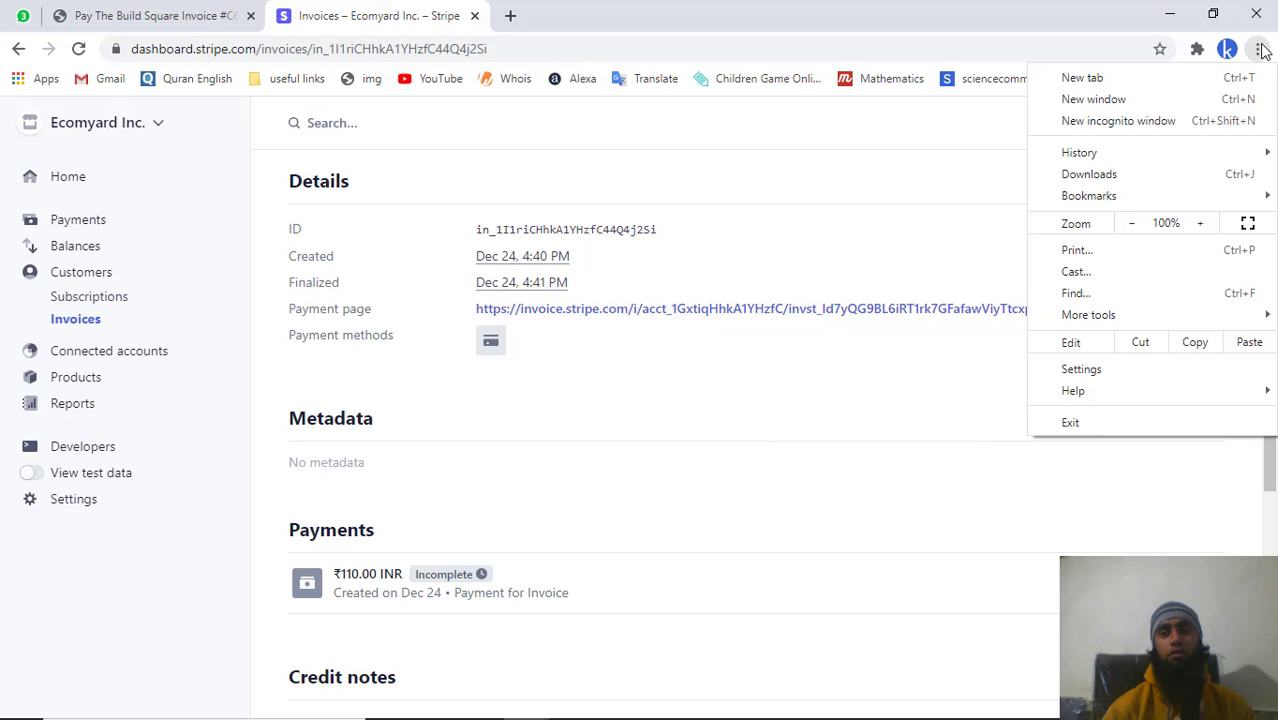
click(1203, 120)
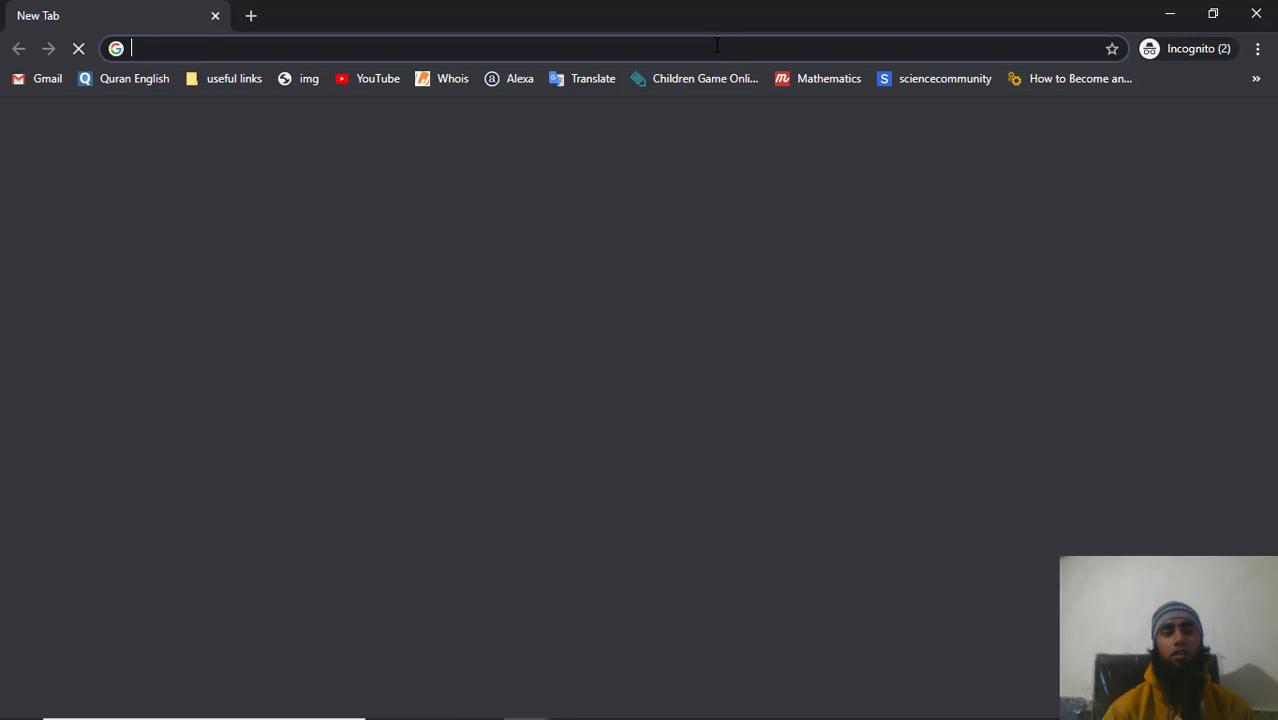
key(ctrl+v)
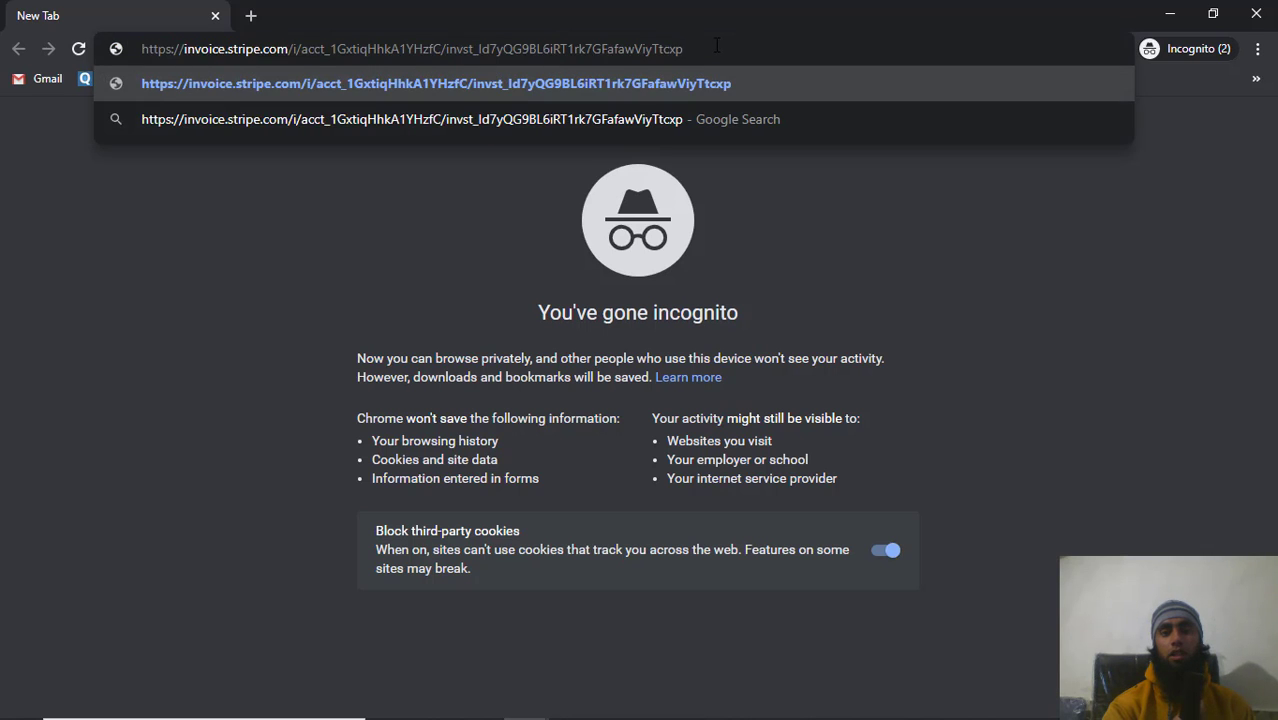
key(Return)
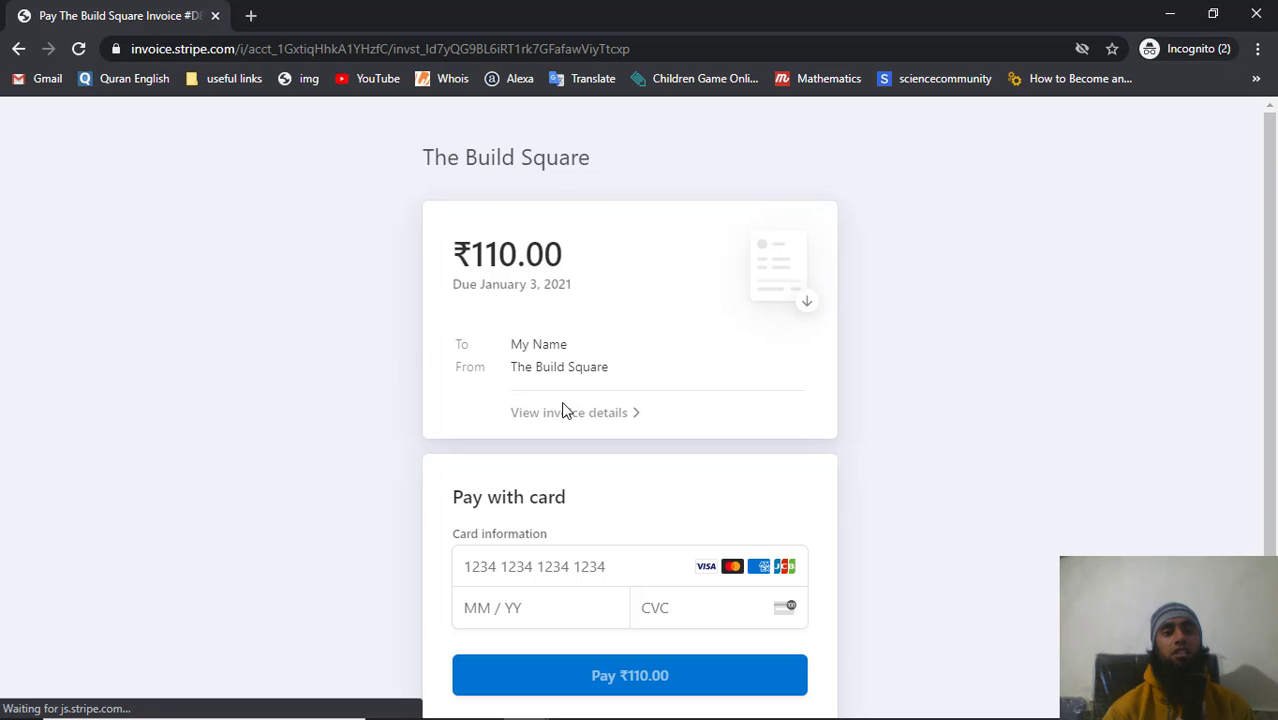
Step: Review the hosted invoice from The Build Square, due January 3, 2021, then return to the dashboard
scroll(562, 410, down, 2)
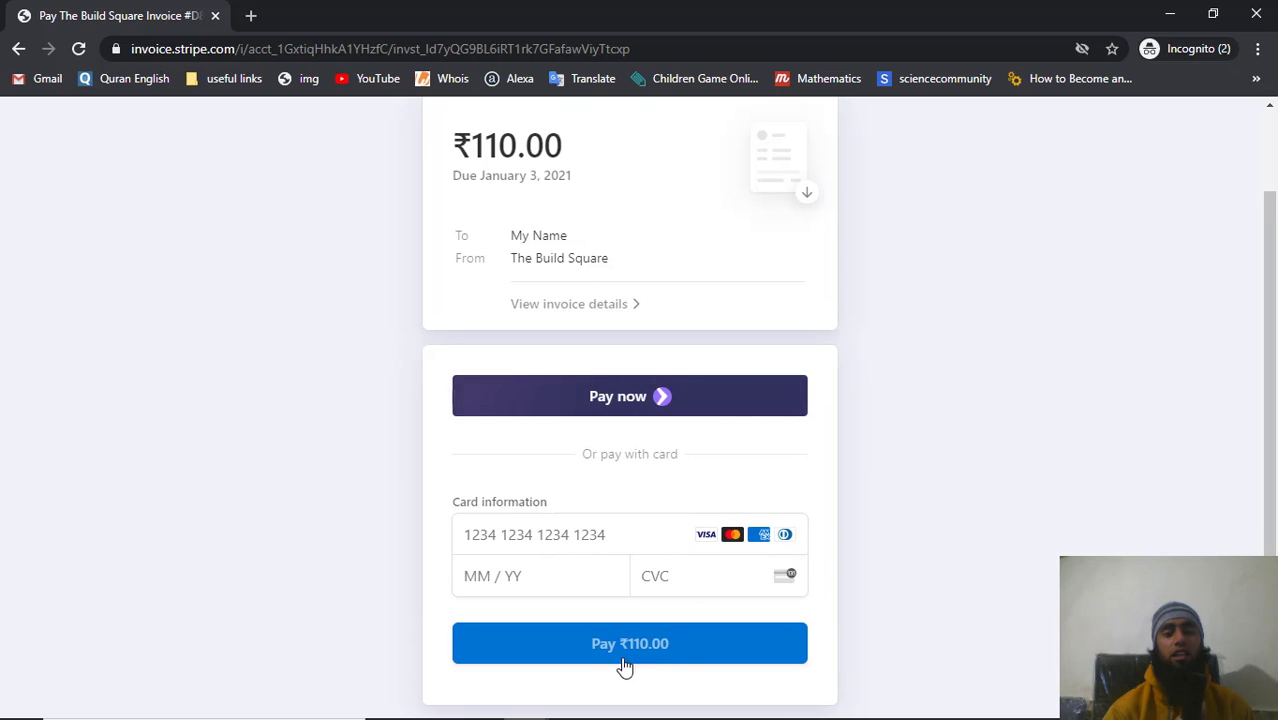
scroll(655, 427, up, 2)
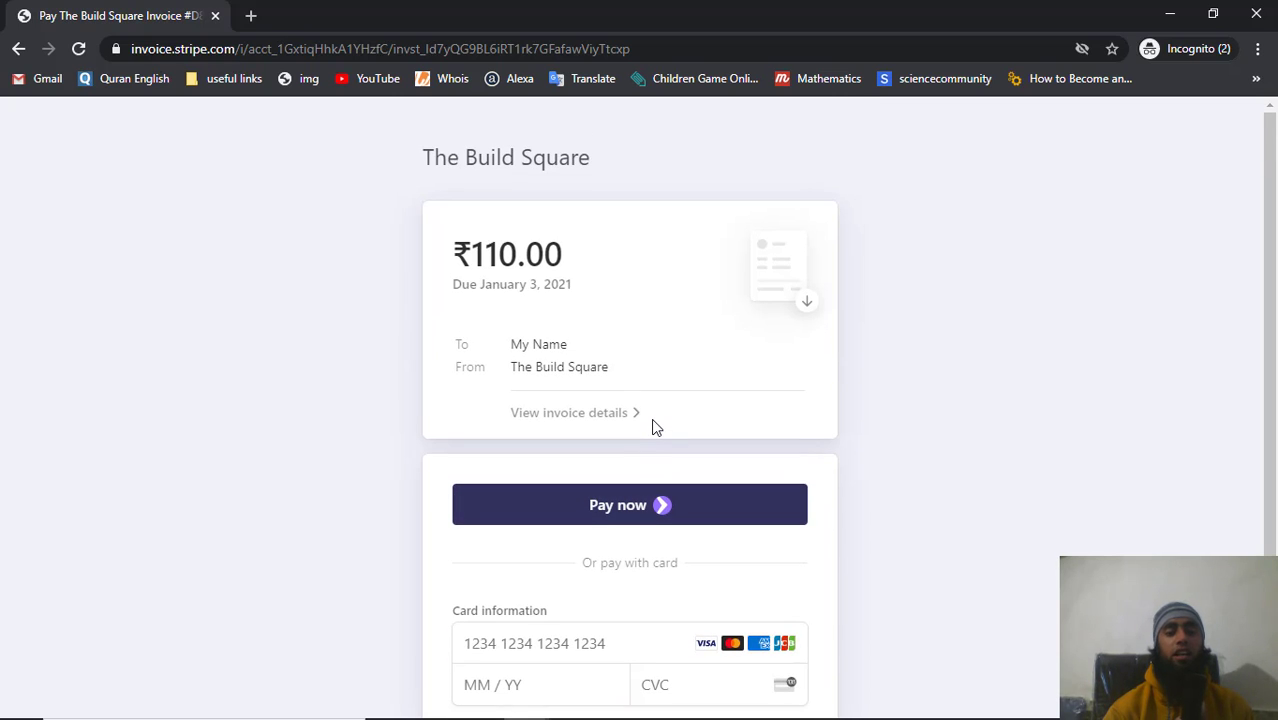
key(alt+Tab)
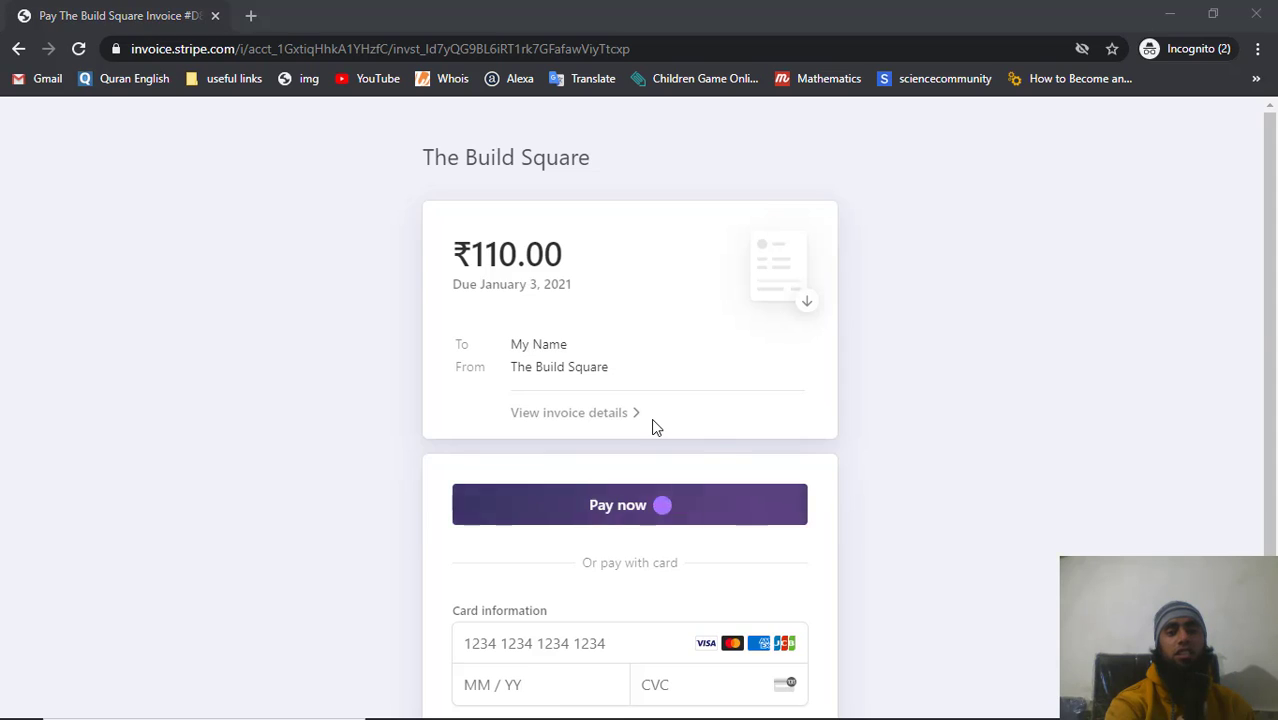